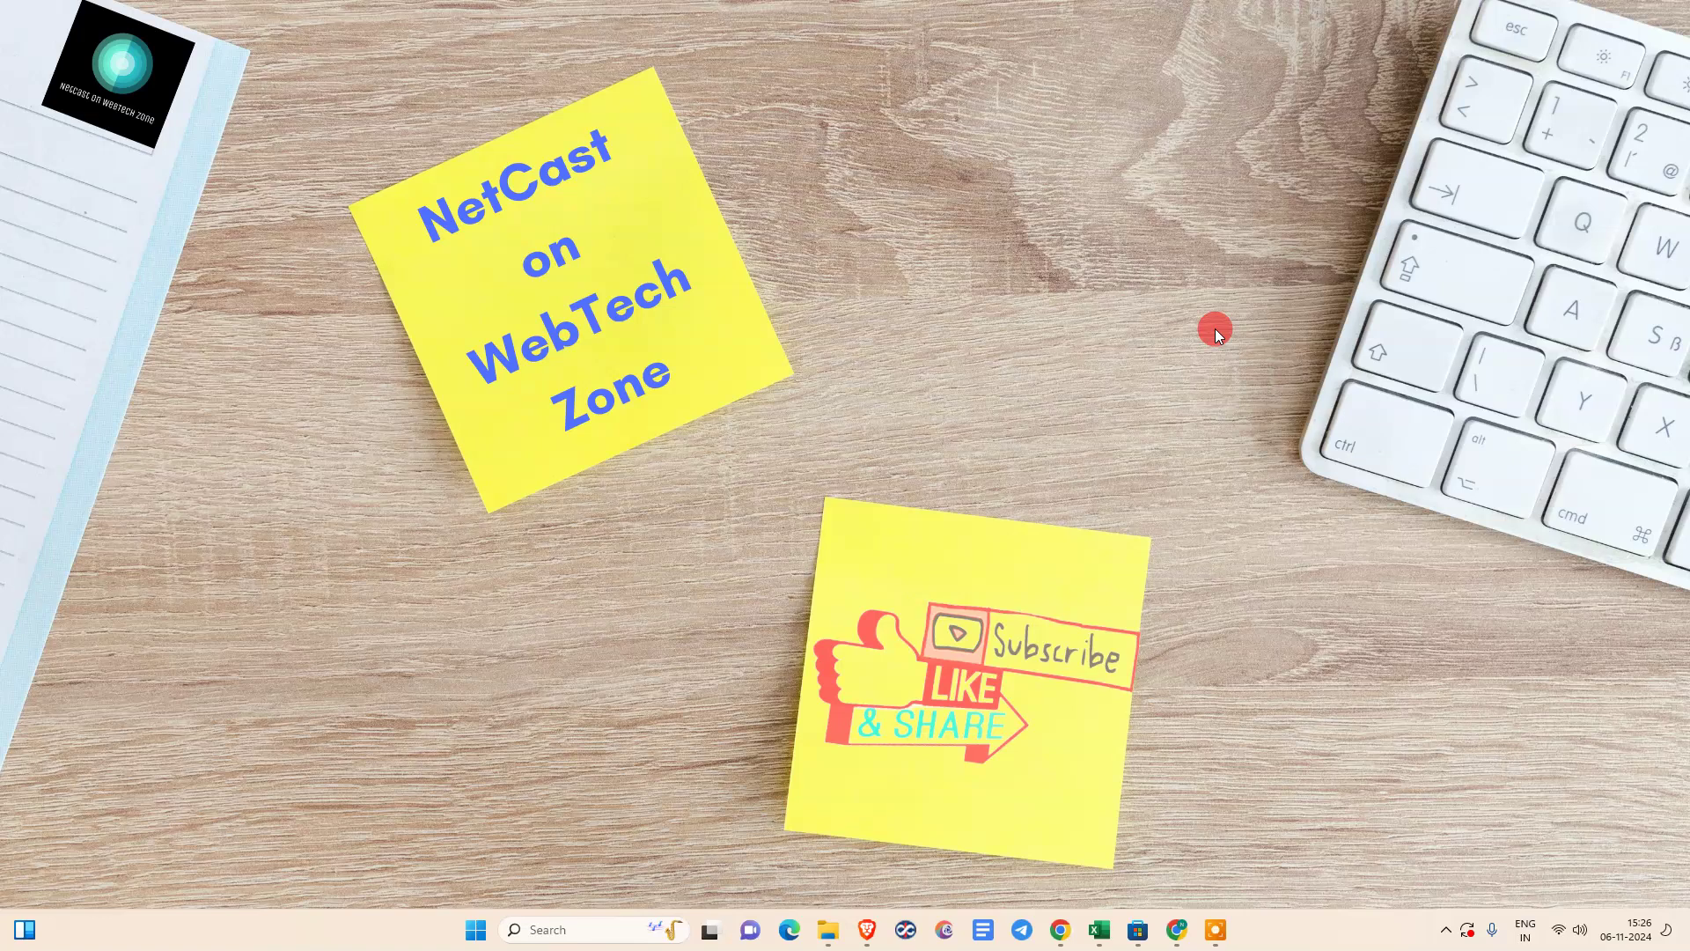
Refresh the Windows desktop twice from its right-click menu.
right_click(920, 151)
left_click(1038, 223)
right_click(939, 181)
left_click(1001, 246)
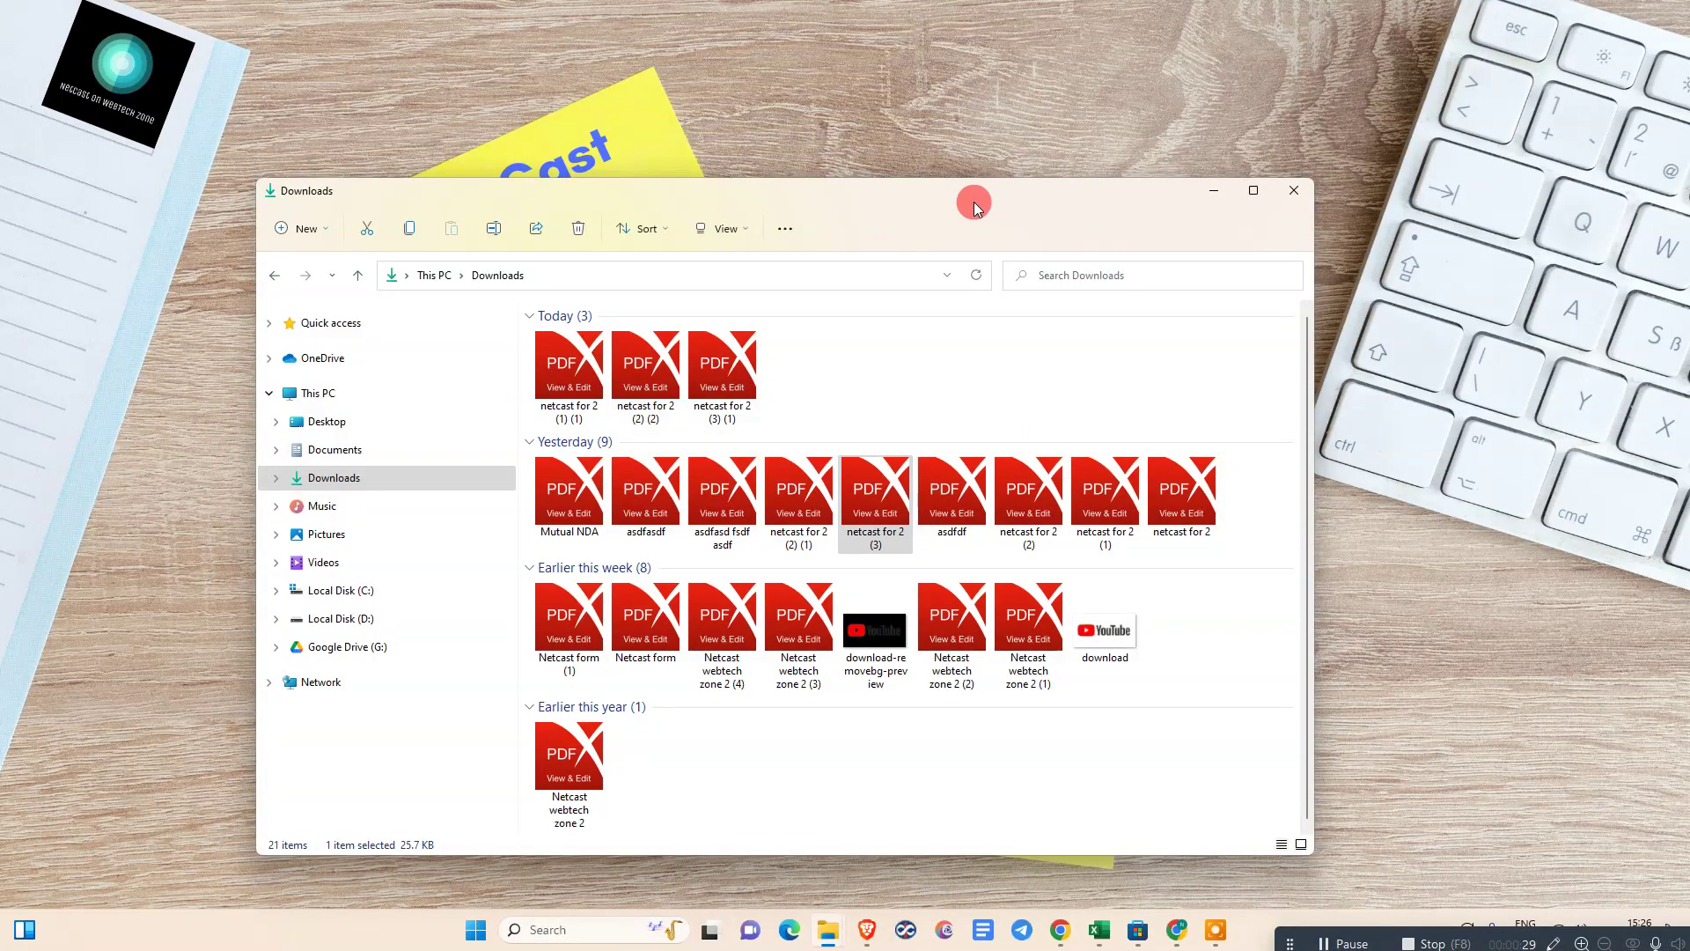
Open 'netcast for 2 (3)' from Downloads in Word, picking Word from the app list.
left_click_drag(975, 206, 831, 138)
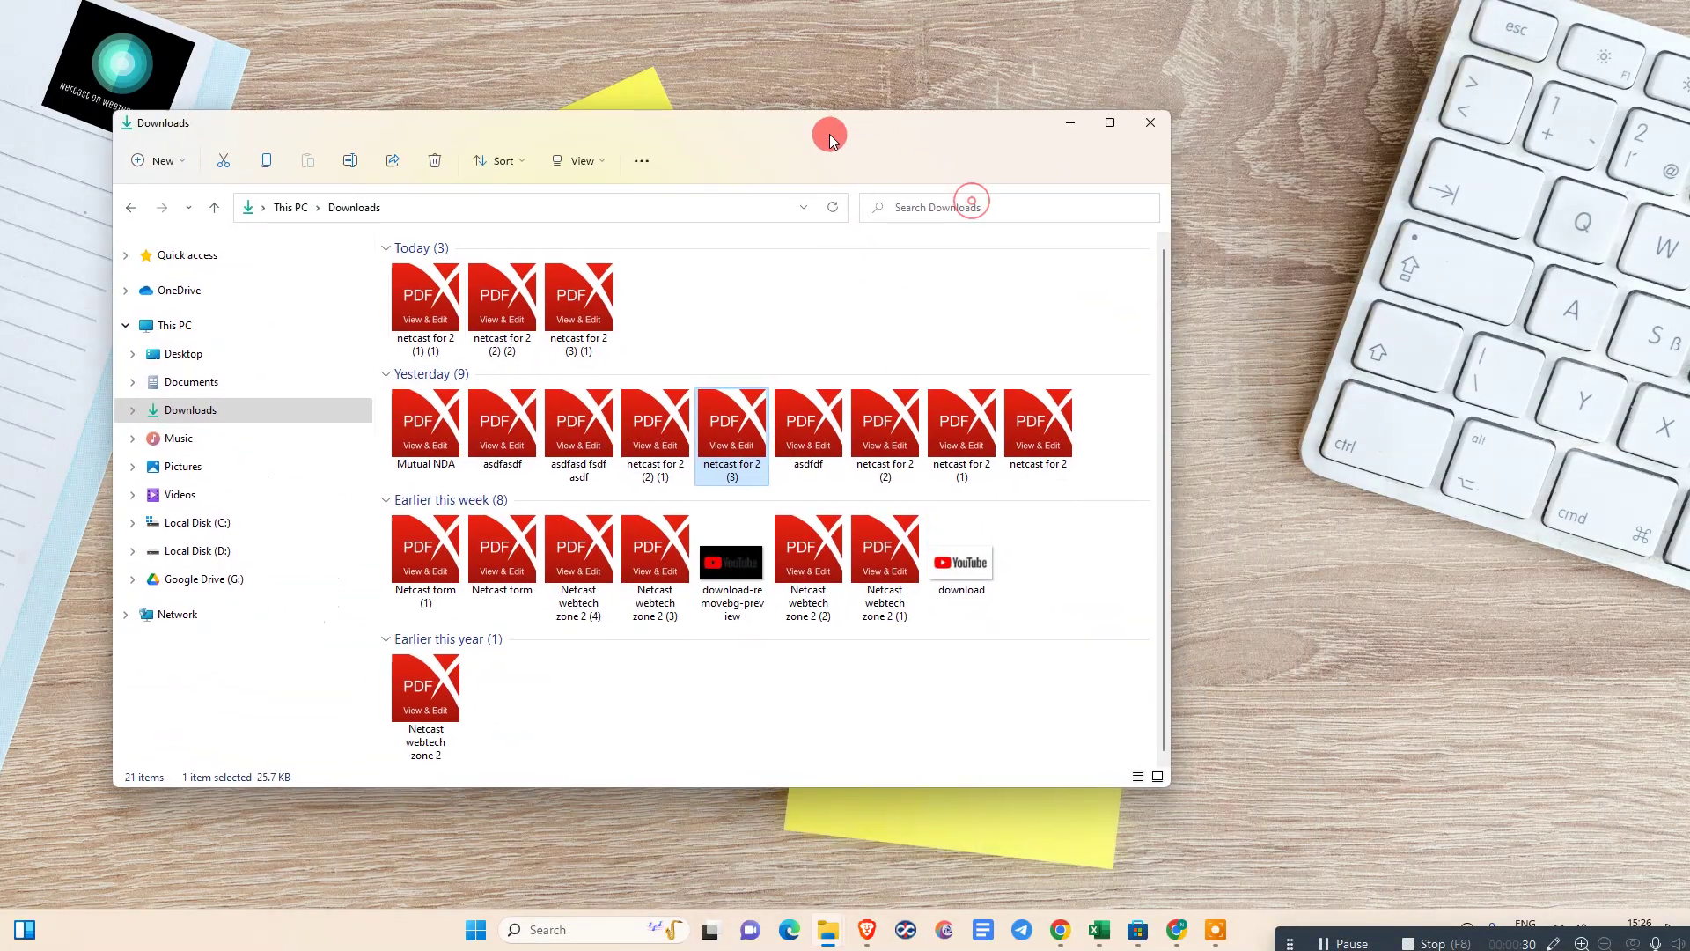
right_click(732, 421)
mouse_move(800, 508)
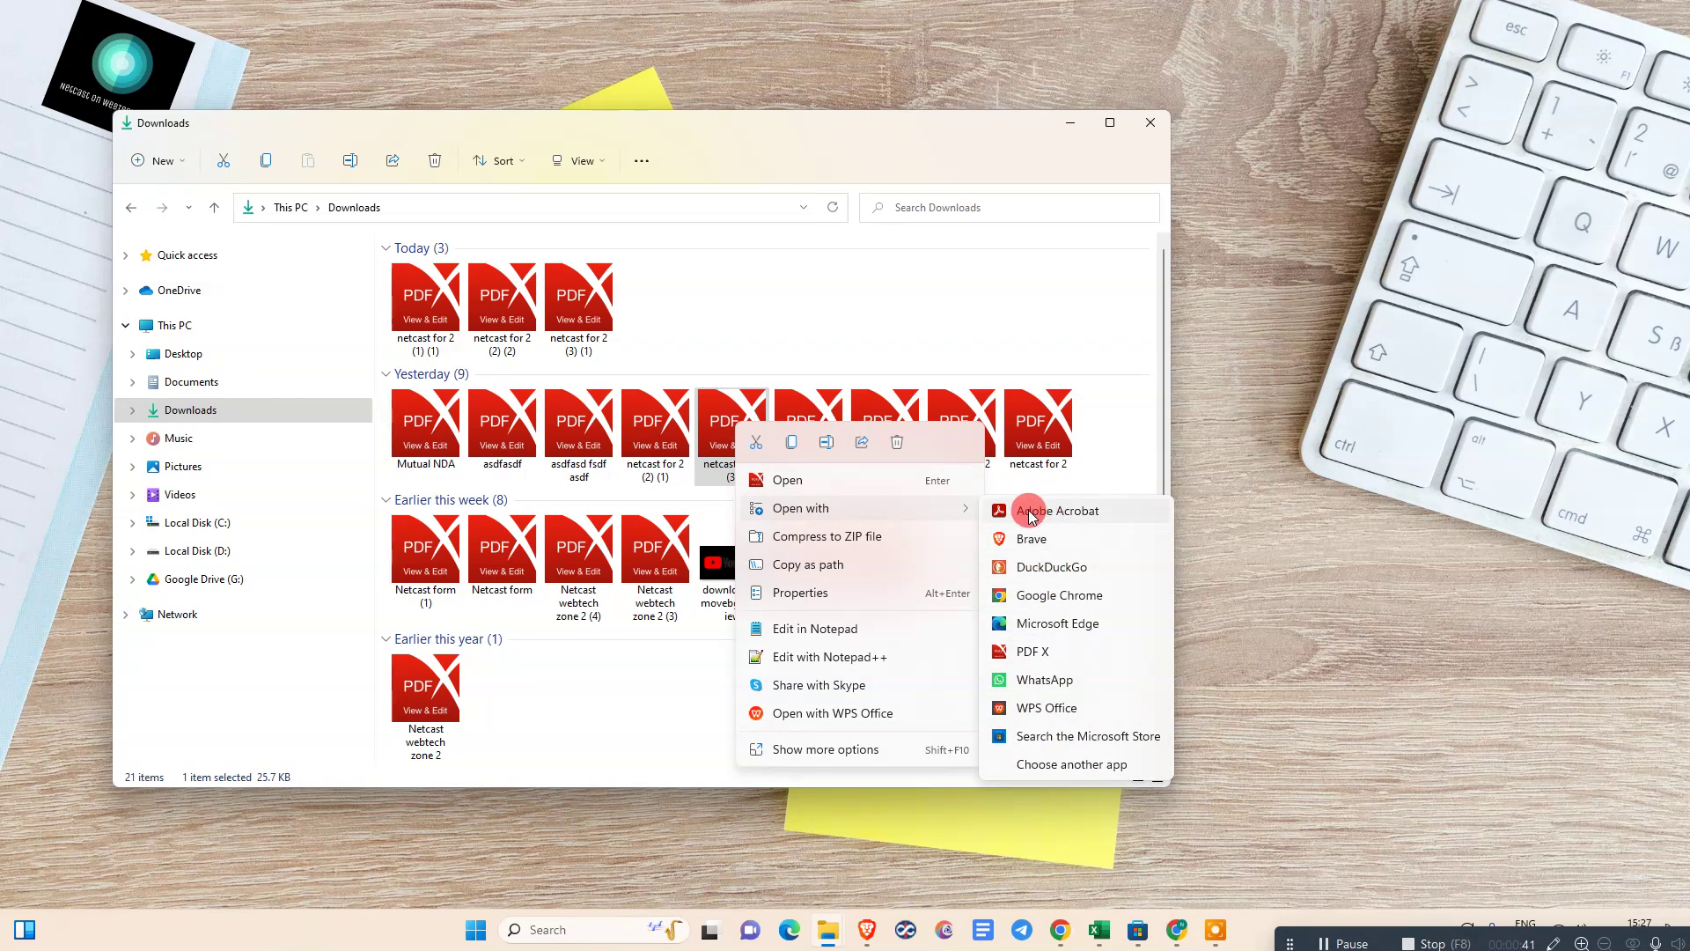
left_click(1052, 766)
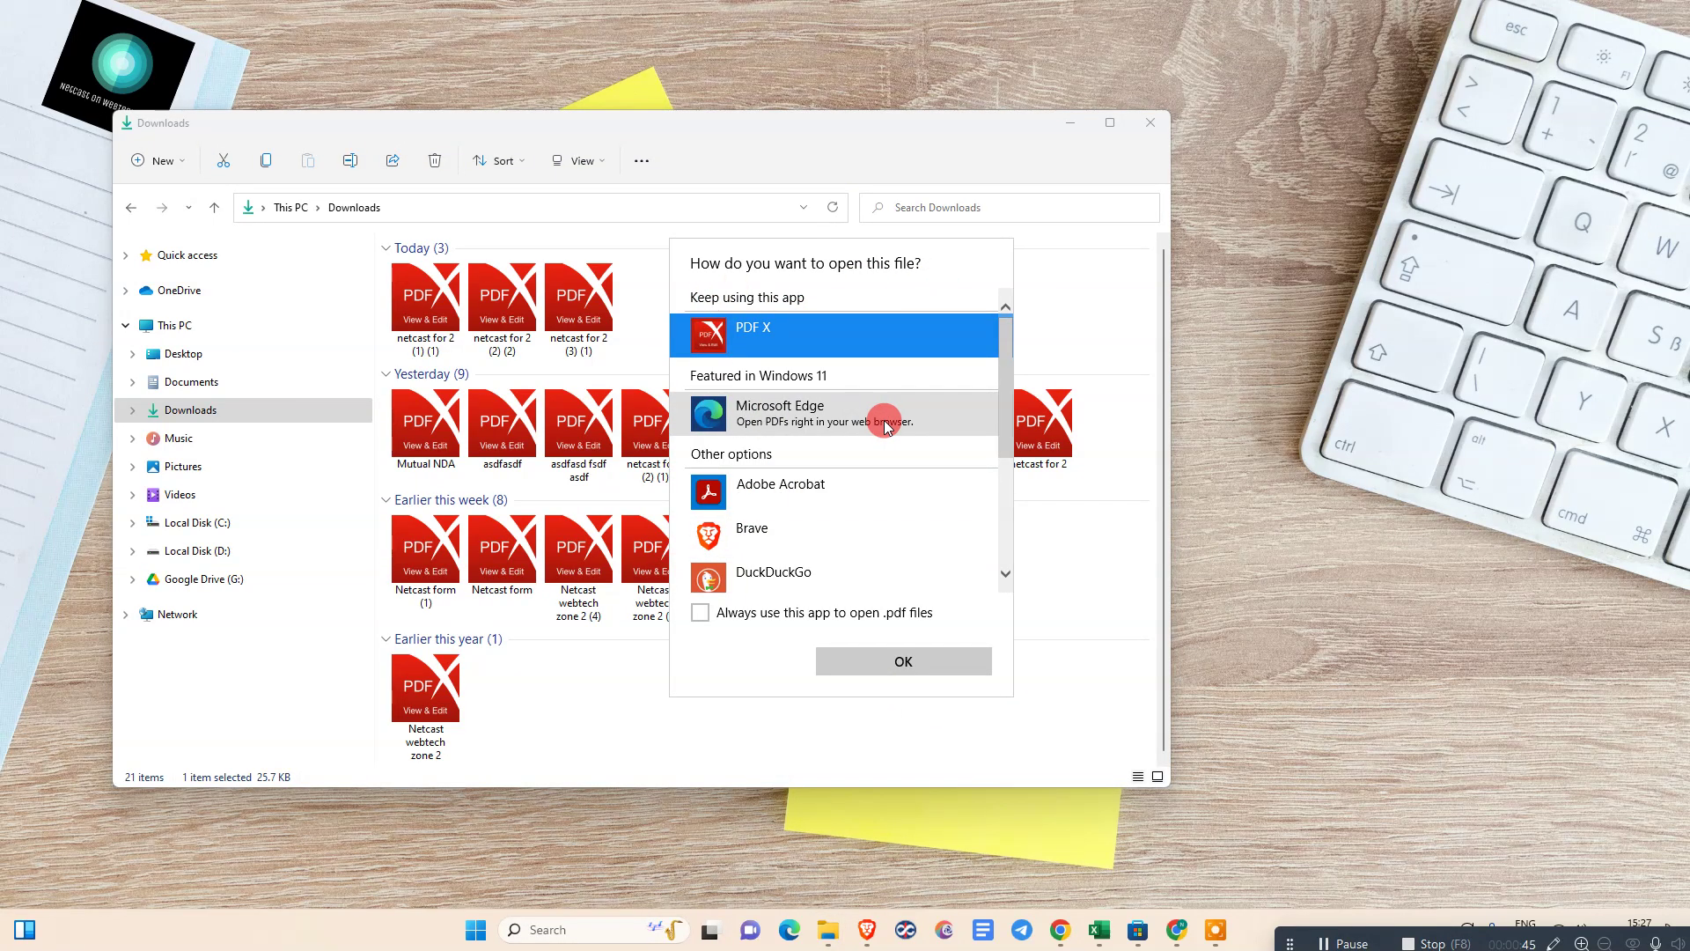
scroll(872, 422, "down", 4)
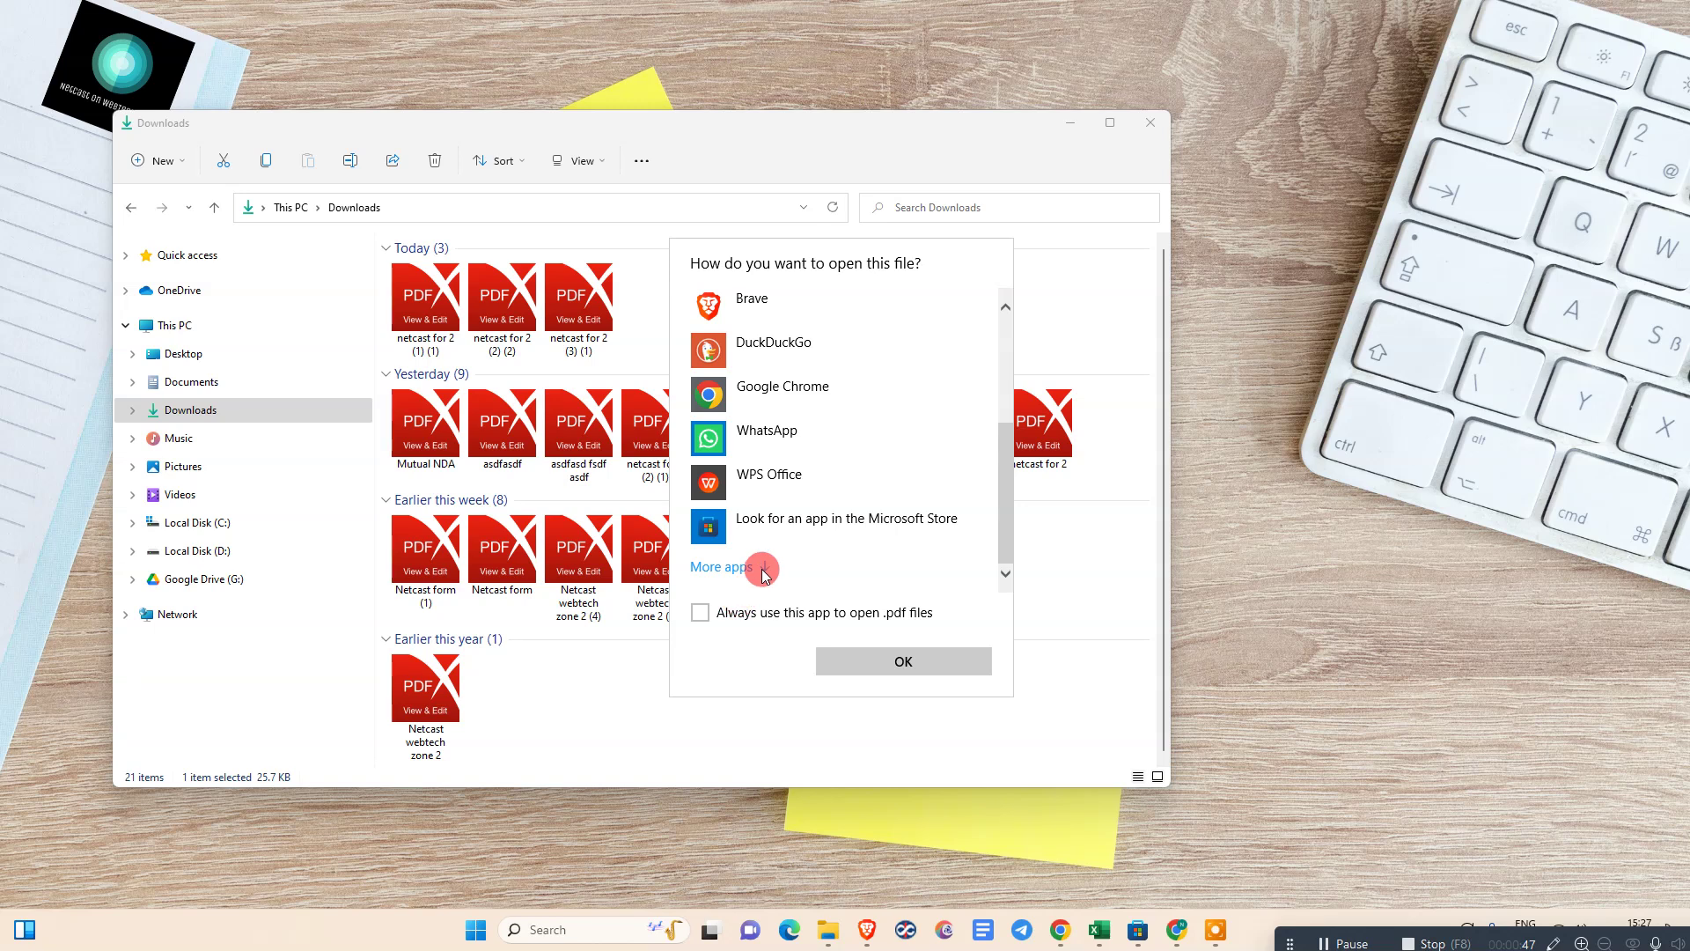
left_click(727, 566)
scroll(820, 422, "down", 3)
scroll(824, 413, "down", 3)
scroll(824, 413, "down", 1)
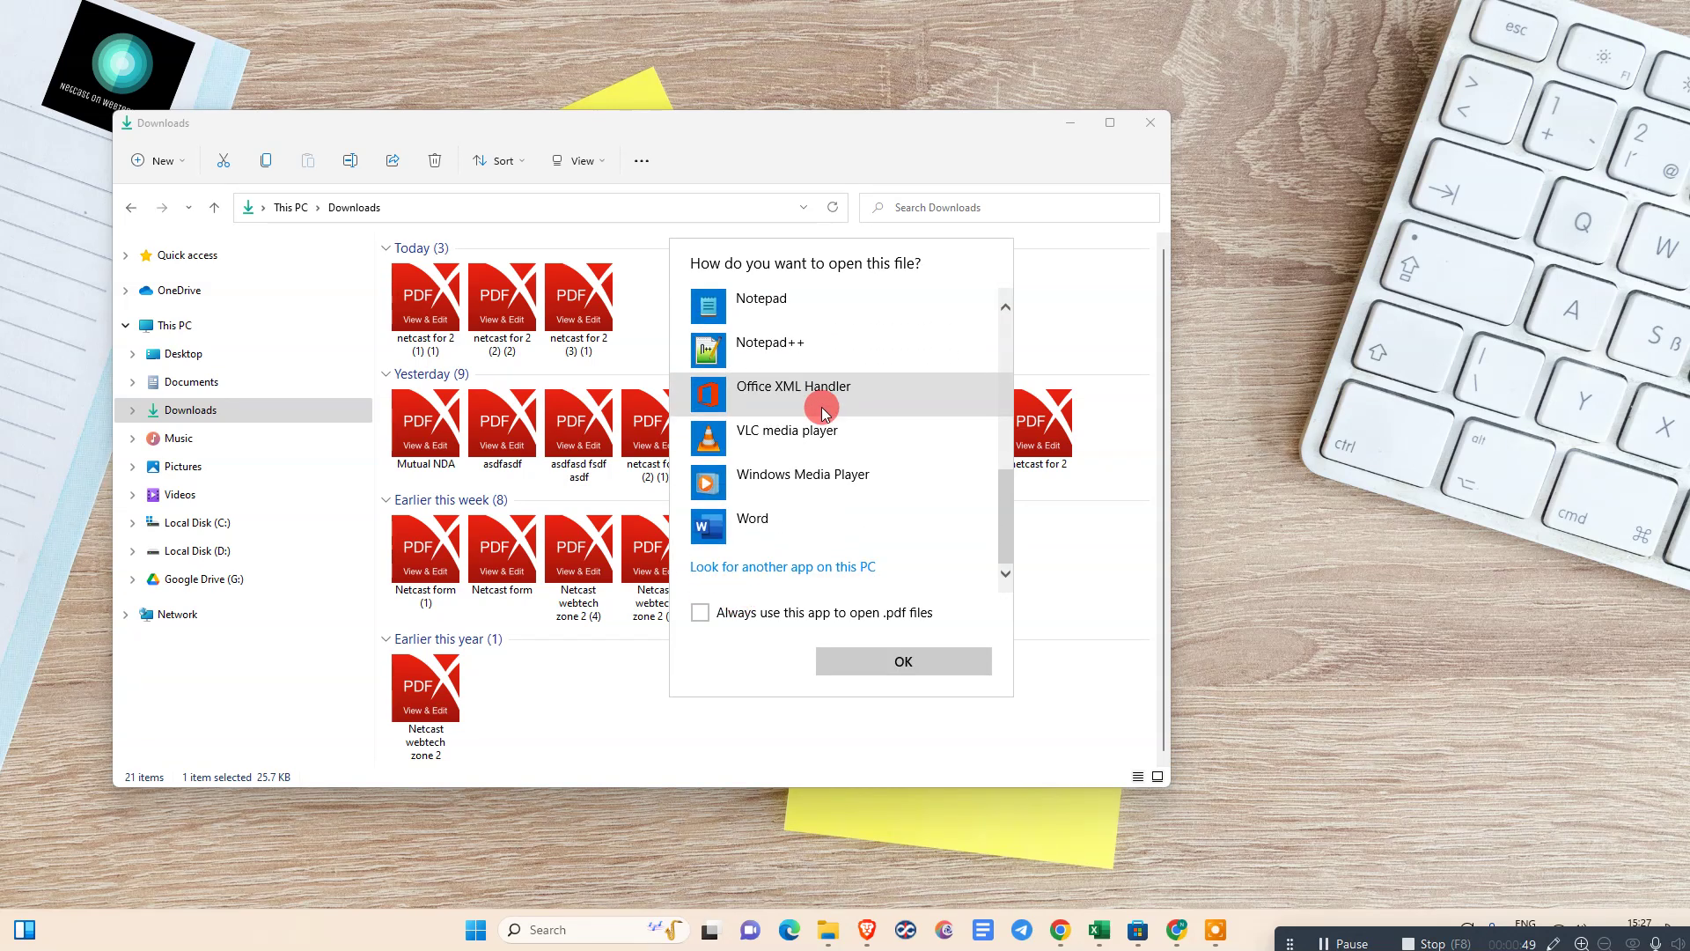
left_click(746, 525)
left_click(908, 656)
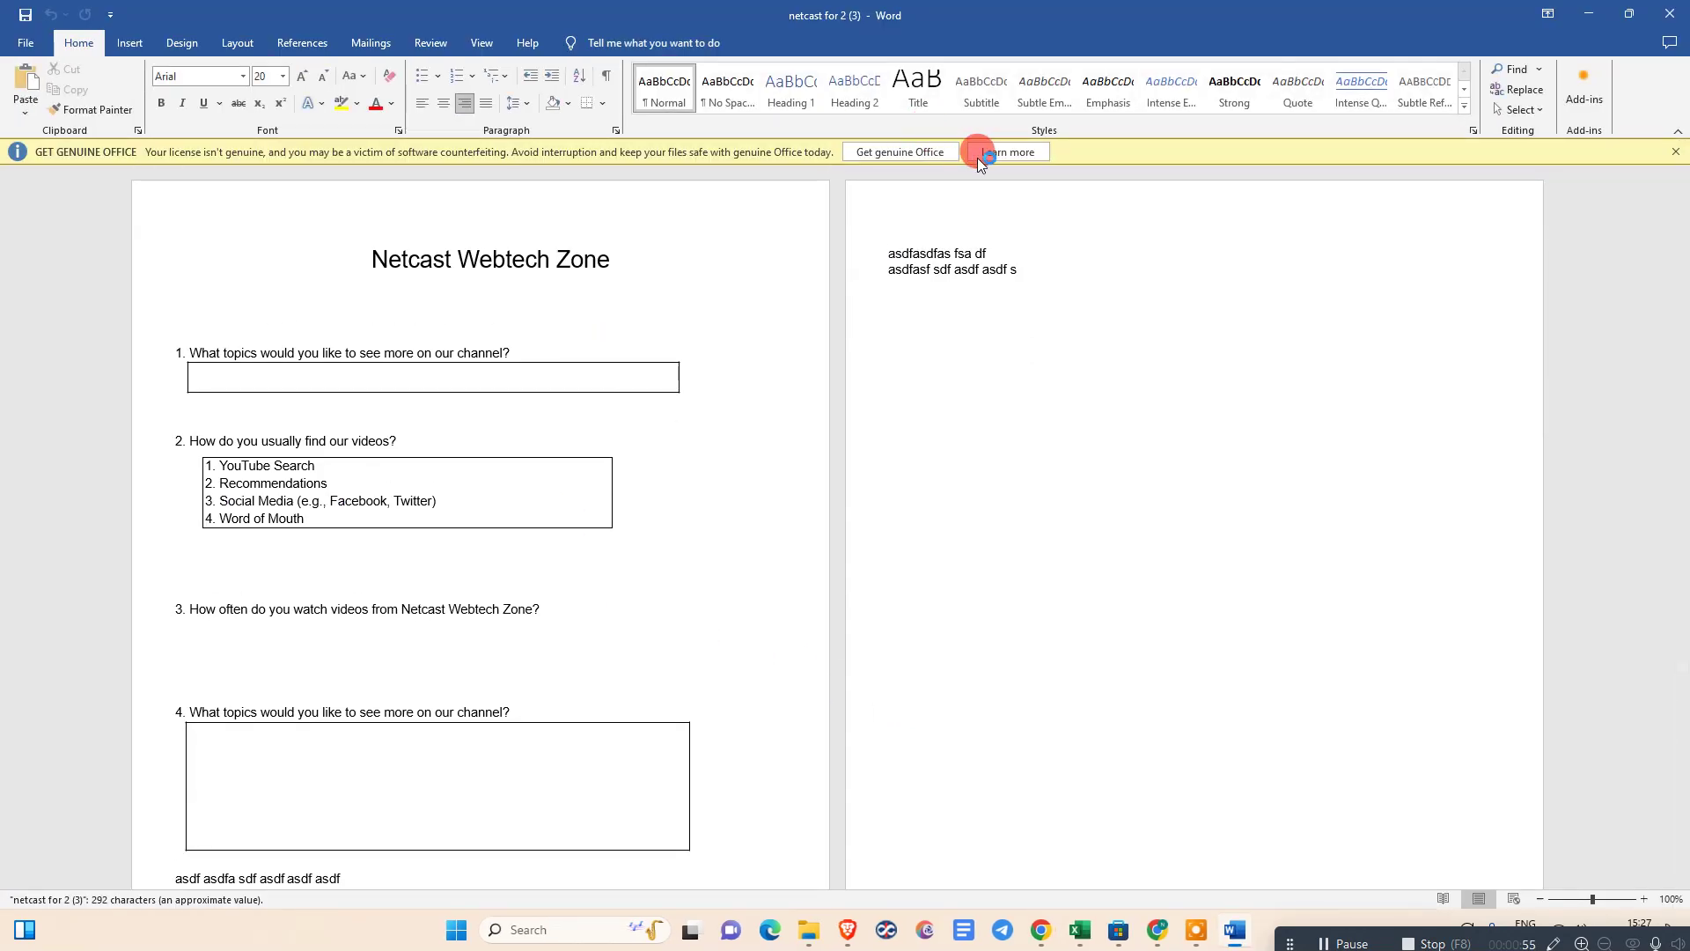
Dismiss the Get Genuine Office bar and go to Word's File screen.
left_click(1675, 152)
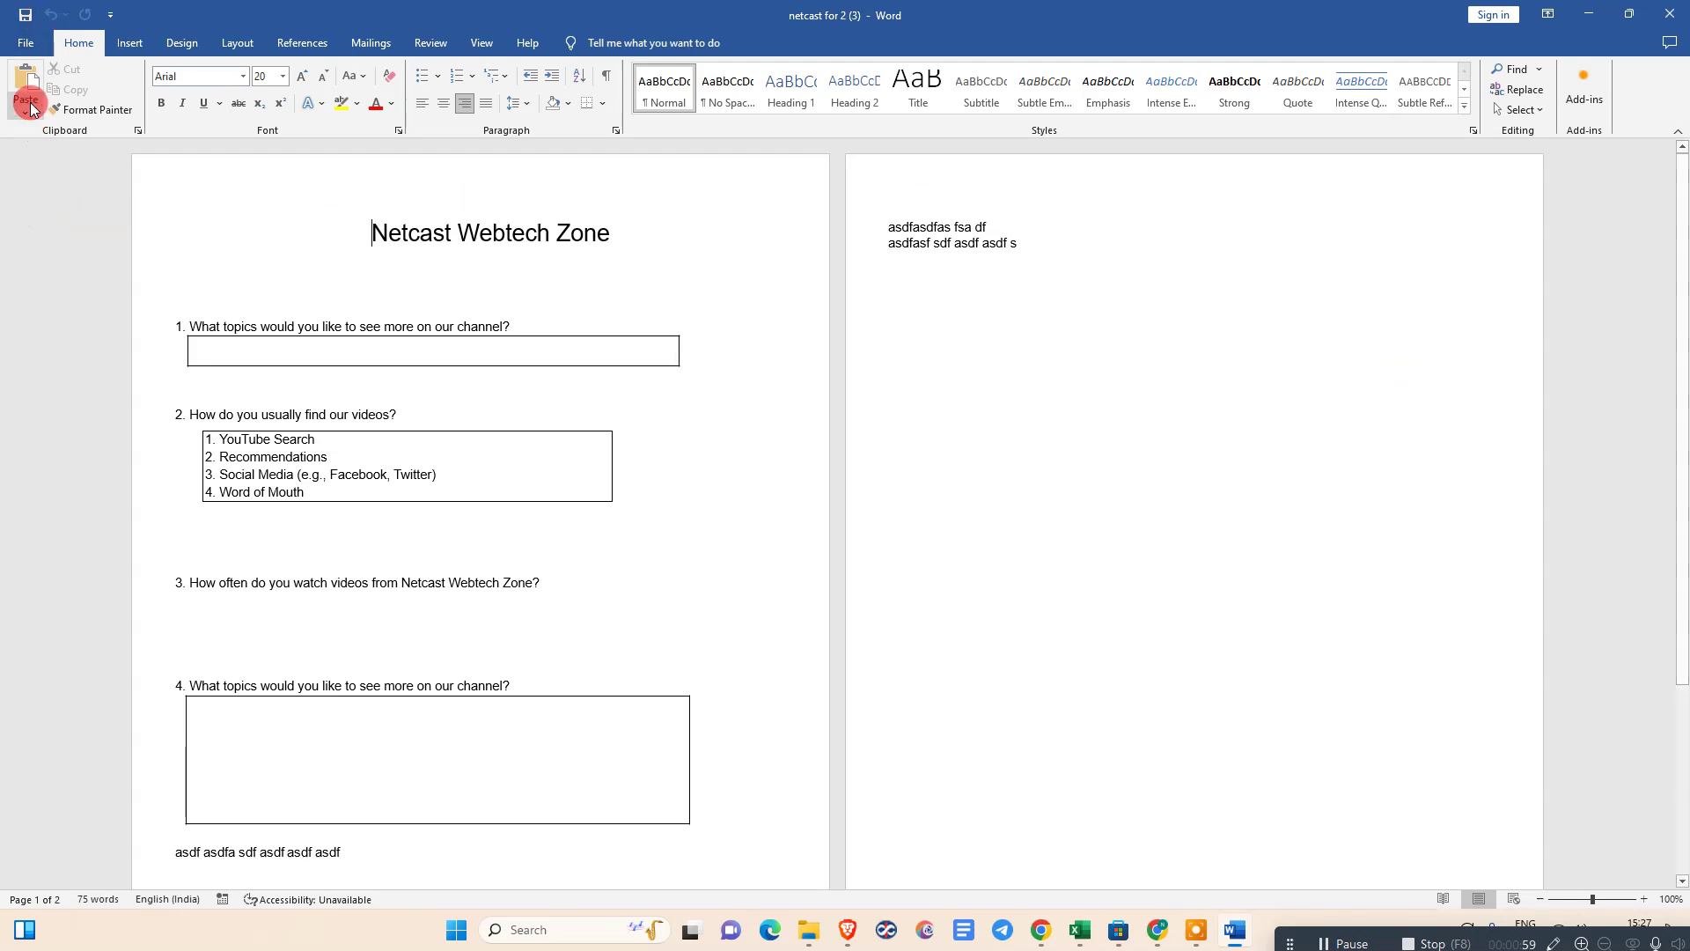
left_click(26, 44)
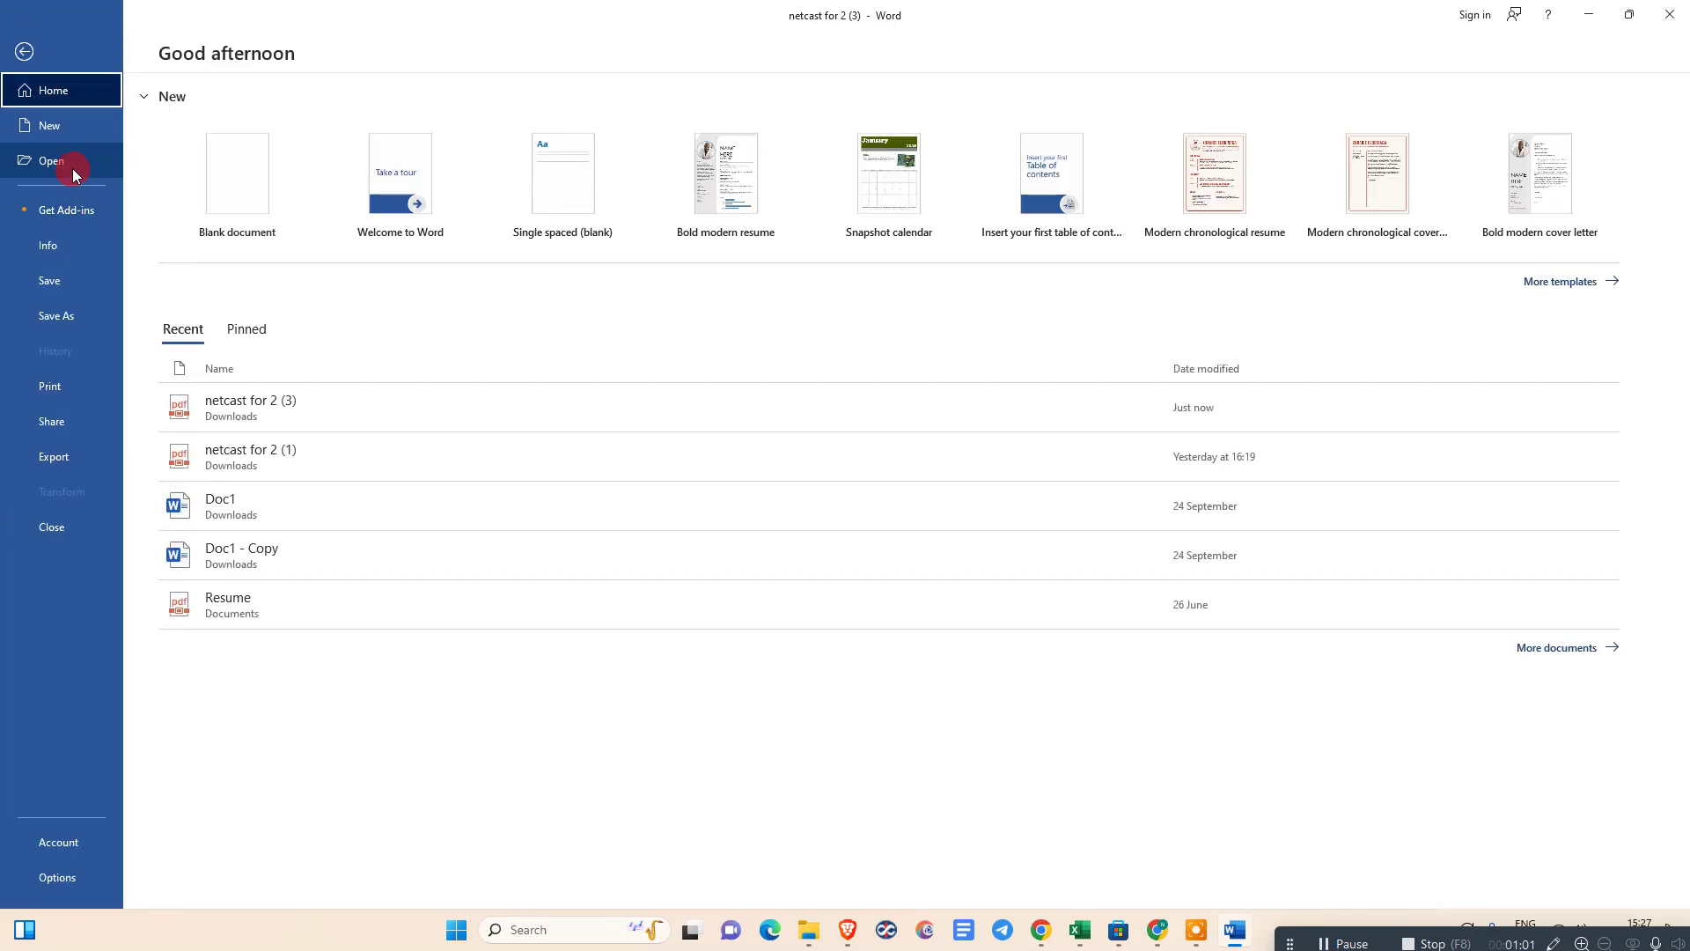
Browse to Downloads and open 'netcast for 2 (3) (1)' after previewing the other PDFs.
left_click(75, 164)
left_click(219, 312)
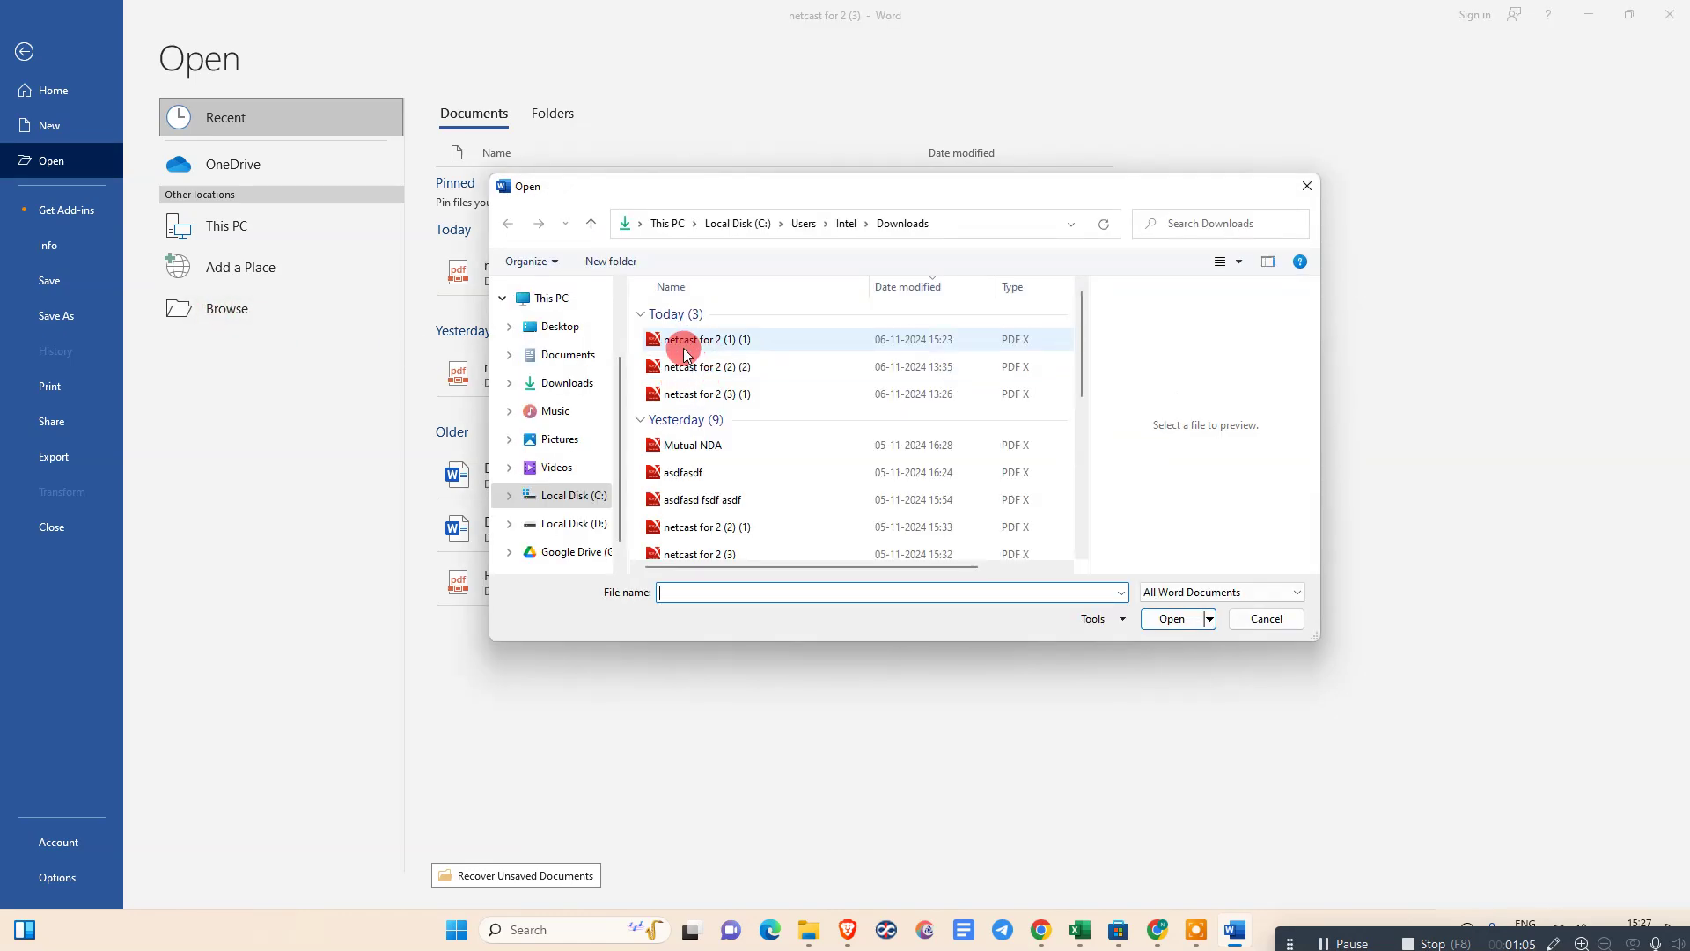
left_click(581, 501)
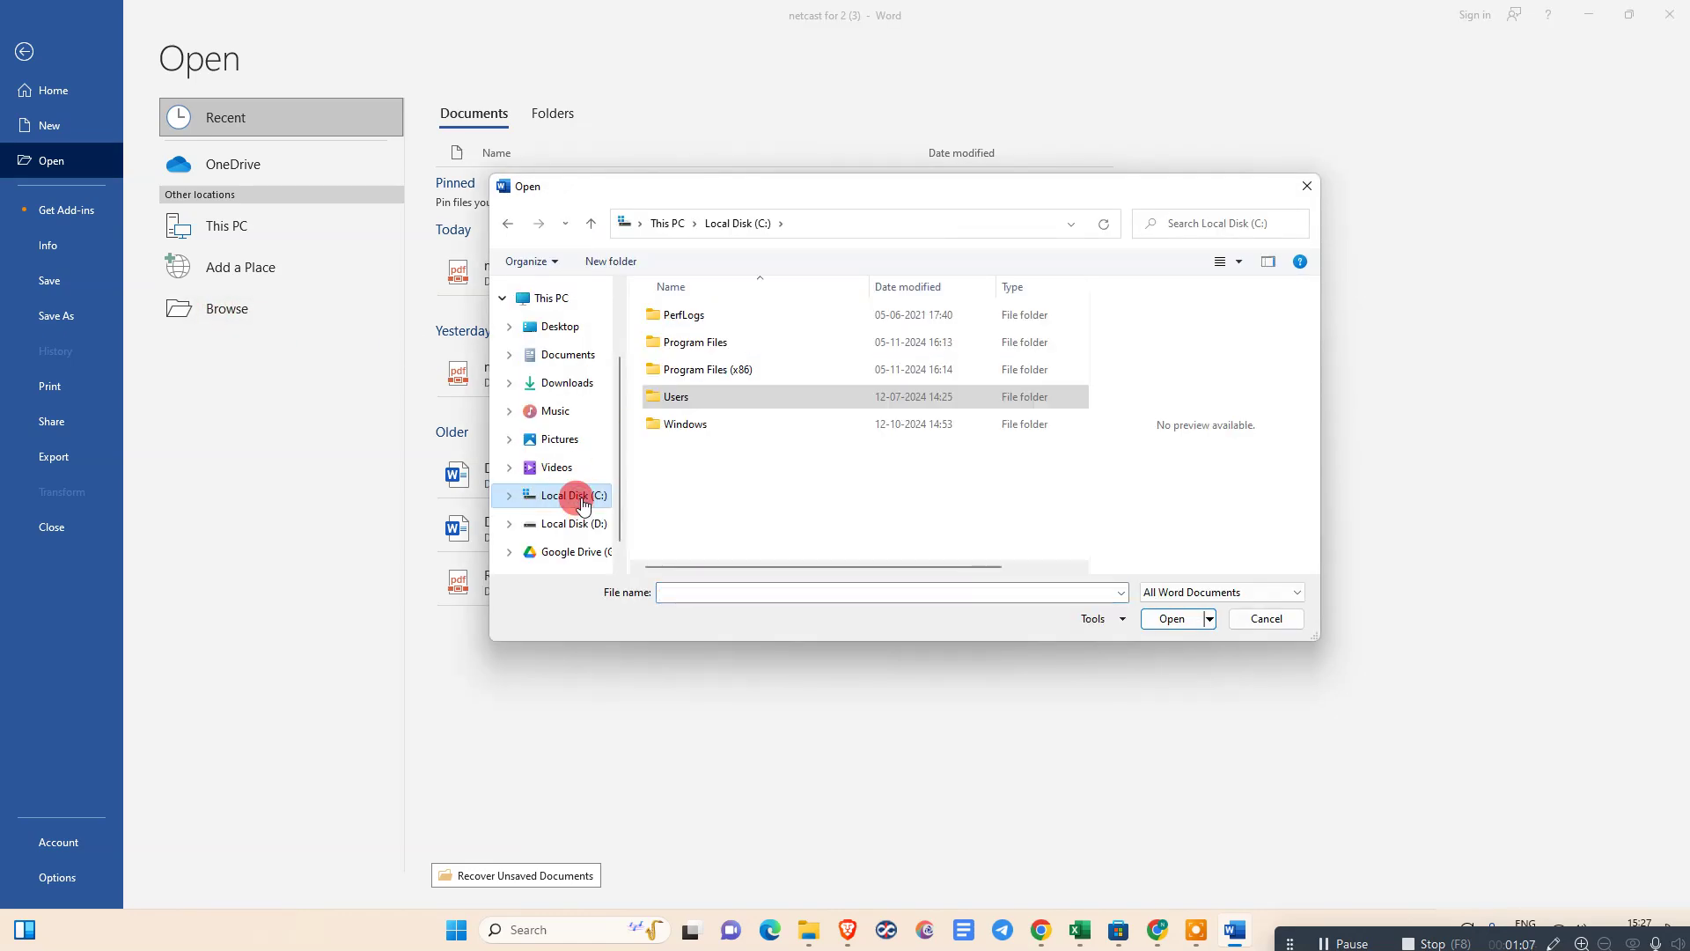
left_click(507, 223)
left_click(714, 392)
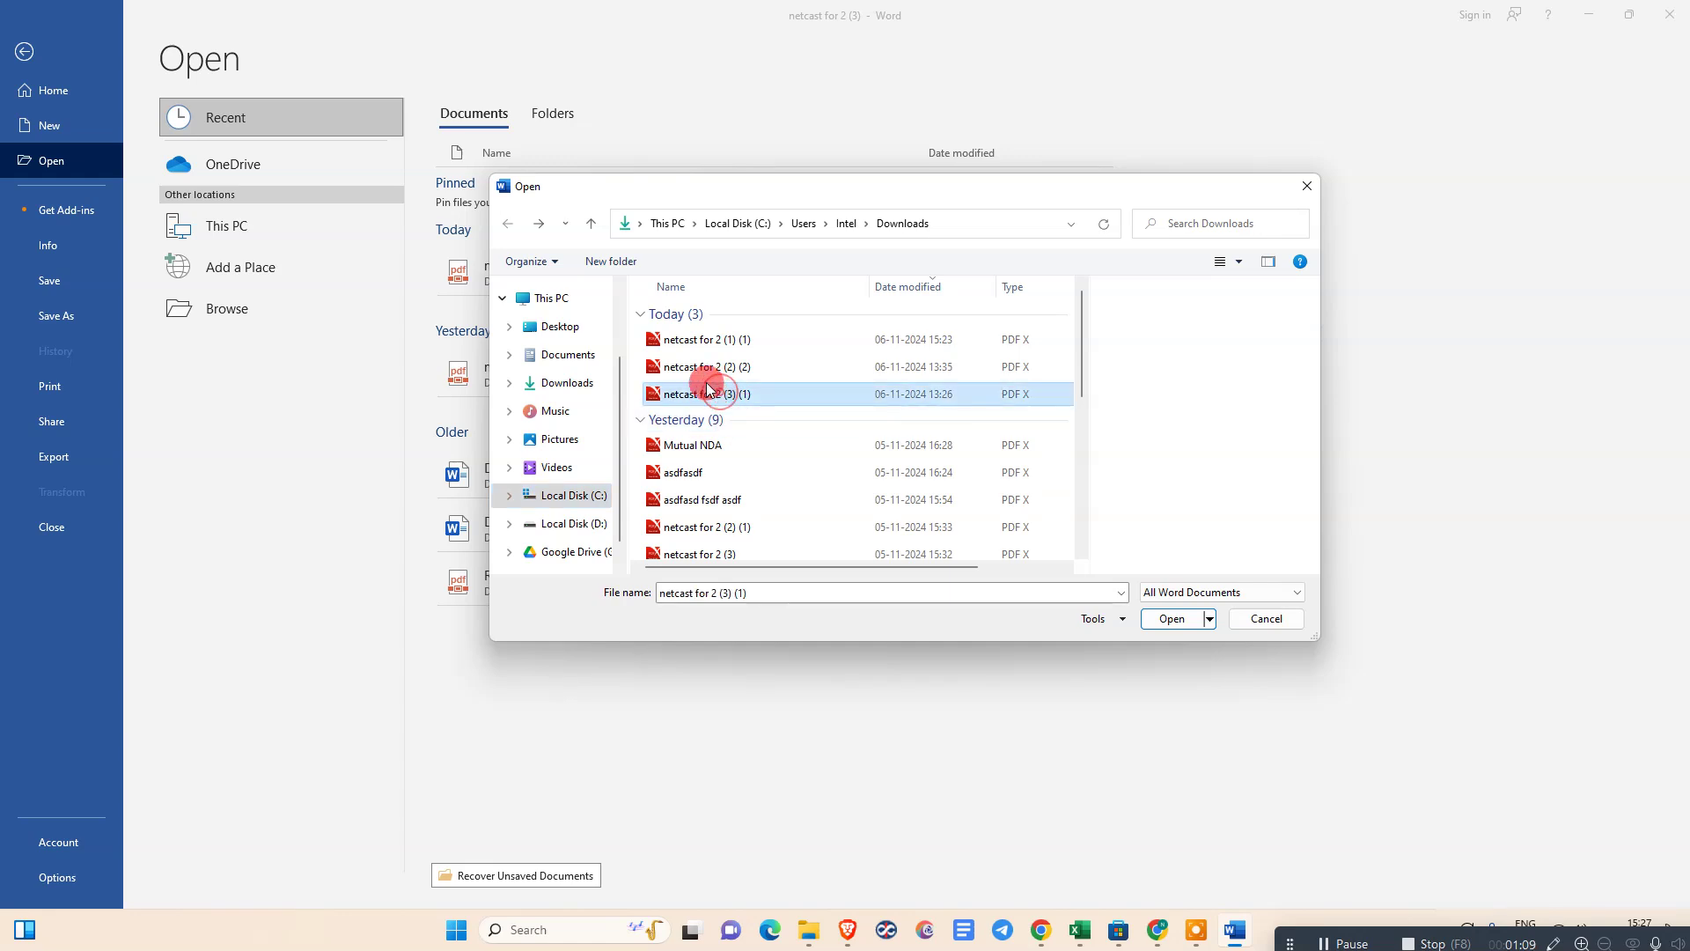
left_click(714, 474)
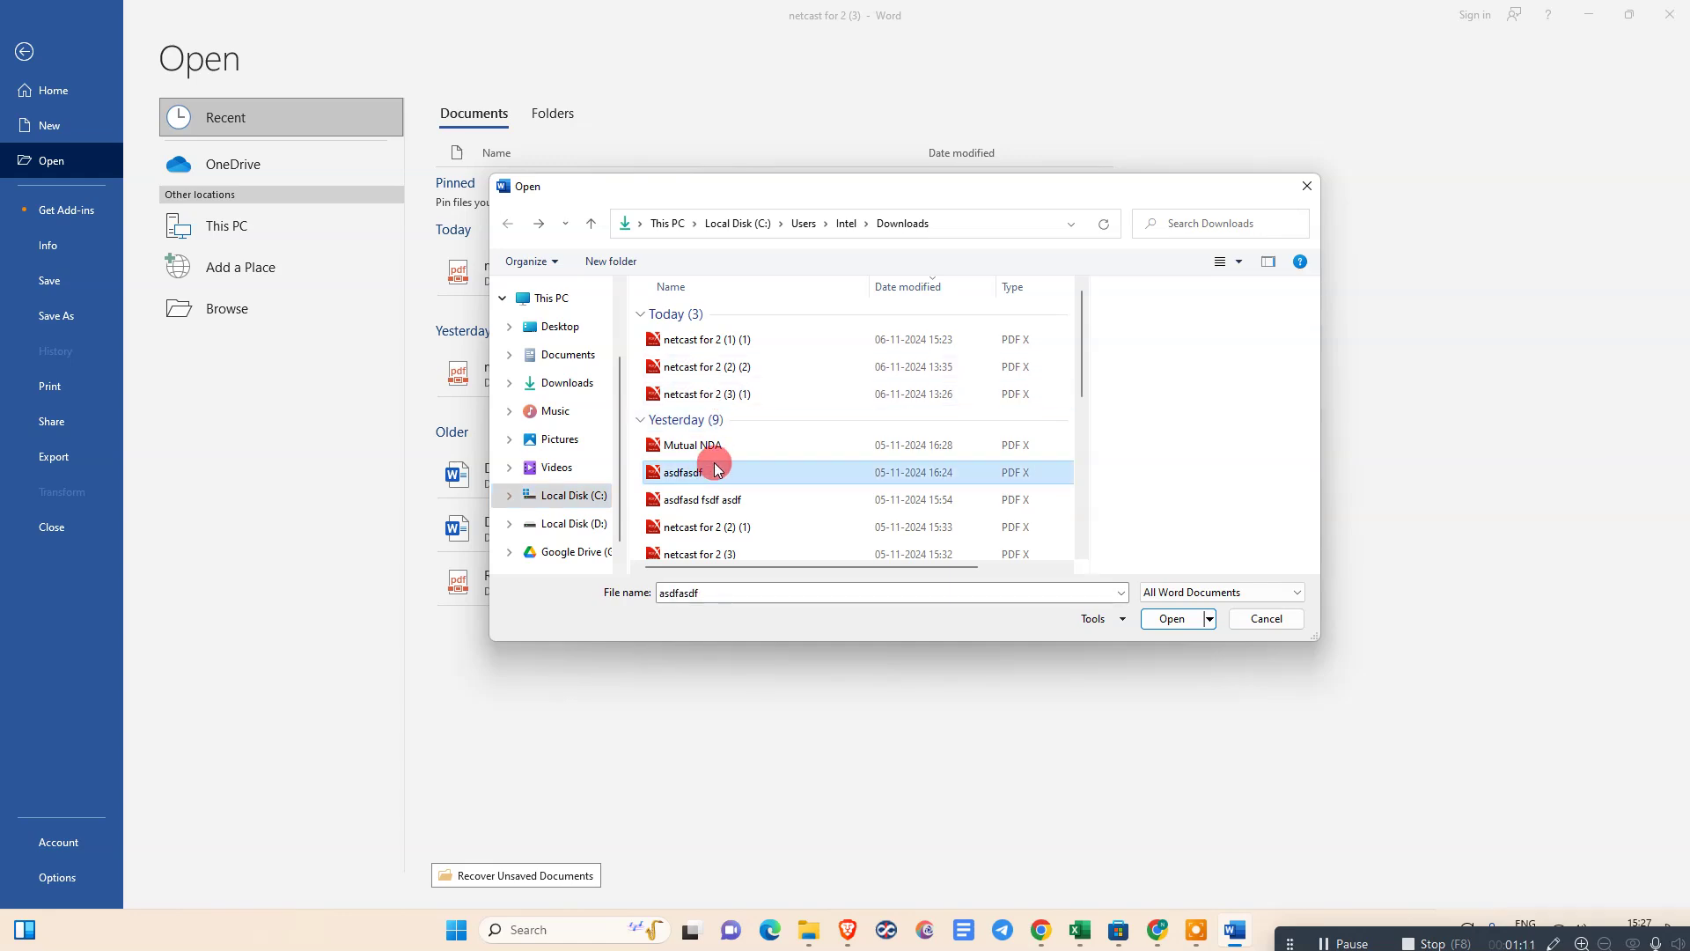
scroll(743, 507, "down", 3)
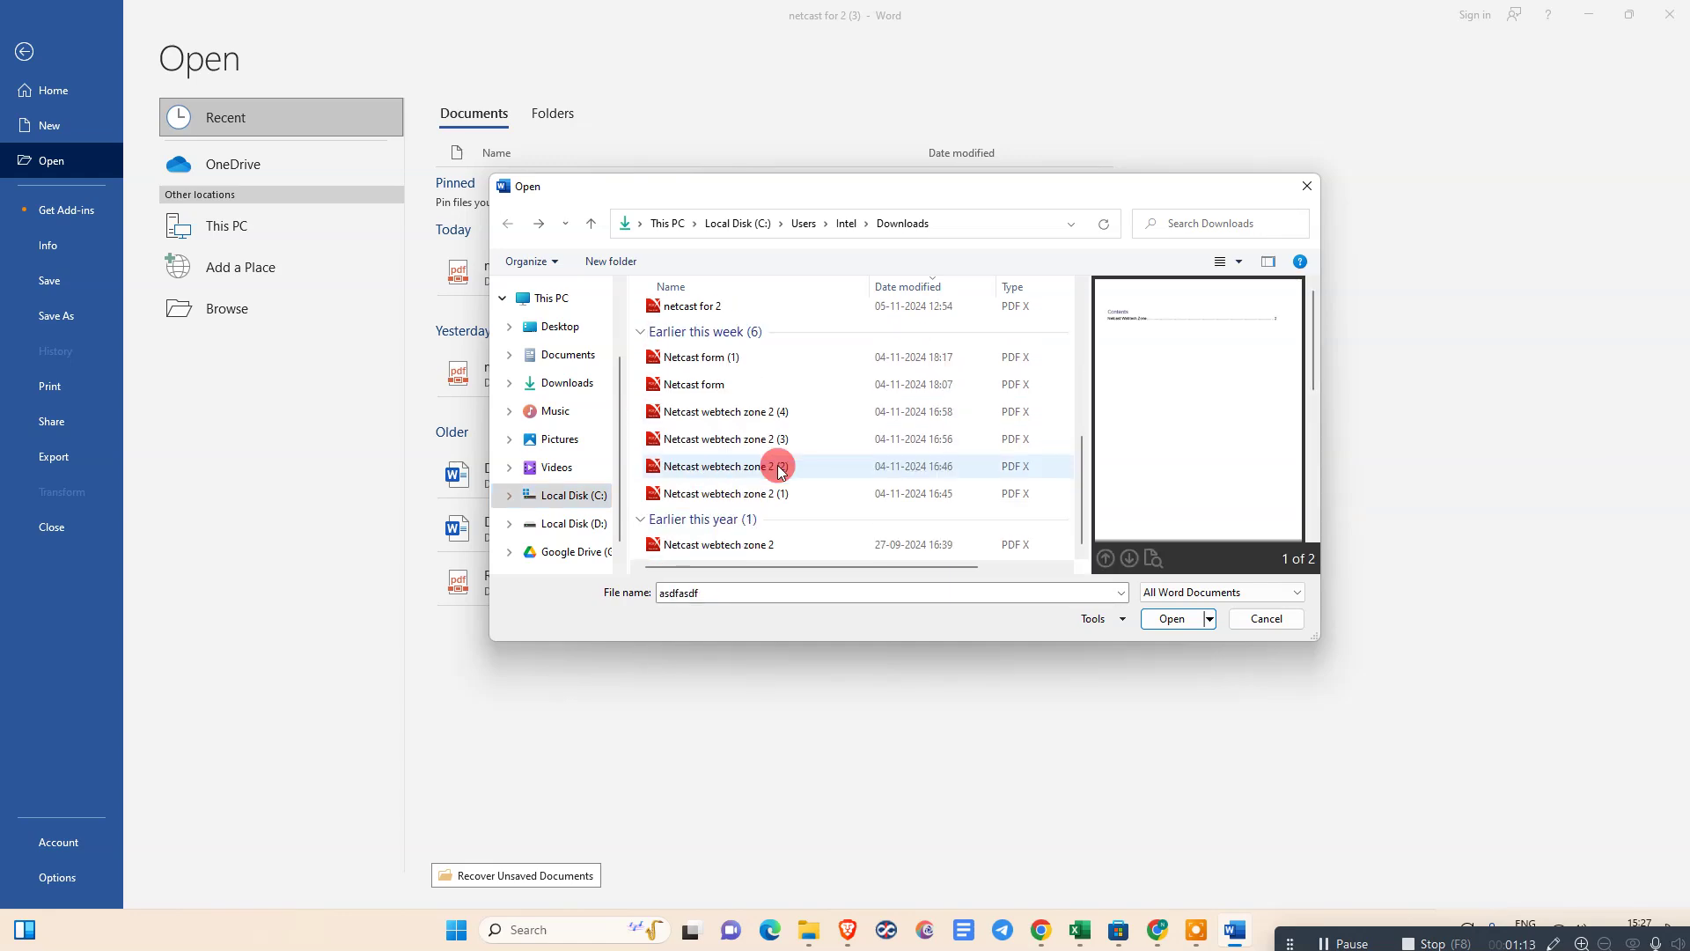
left_click(724, 466)
left_click(731, 494)
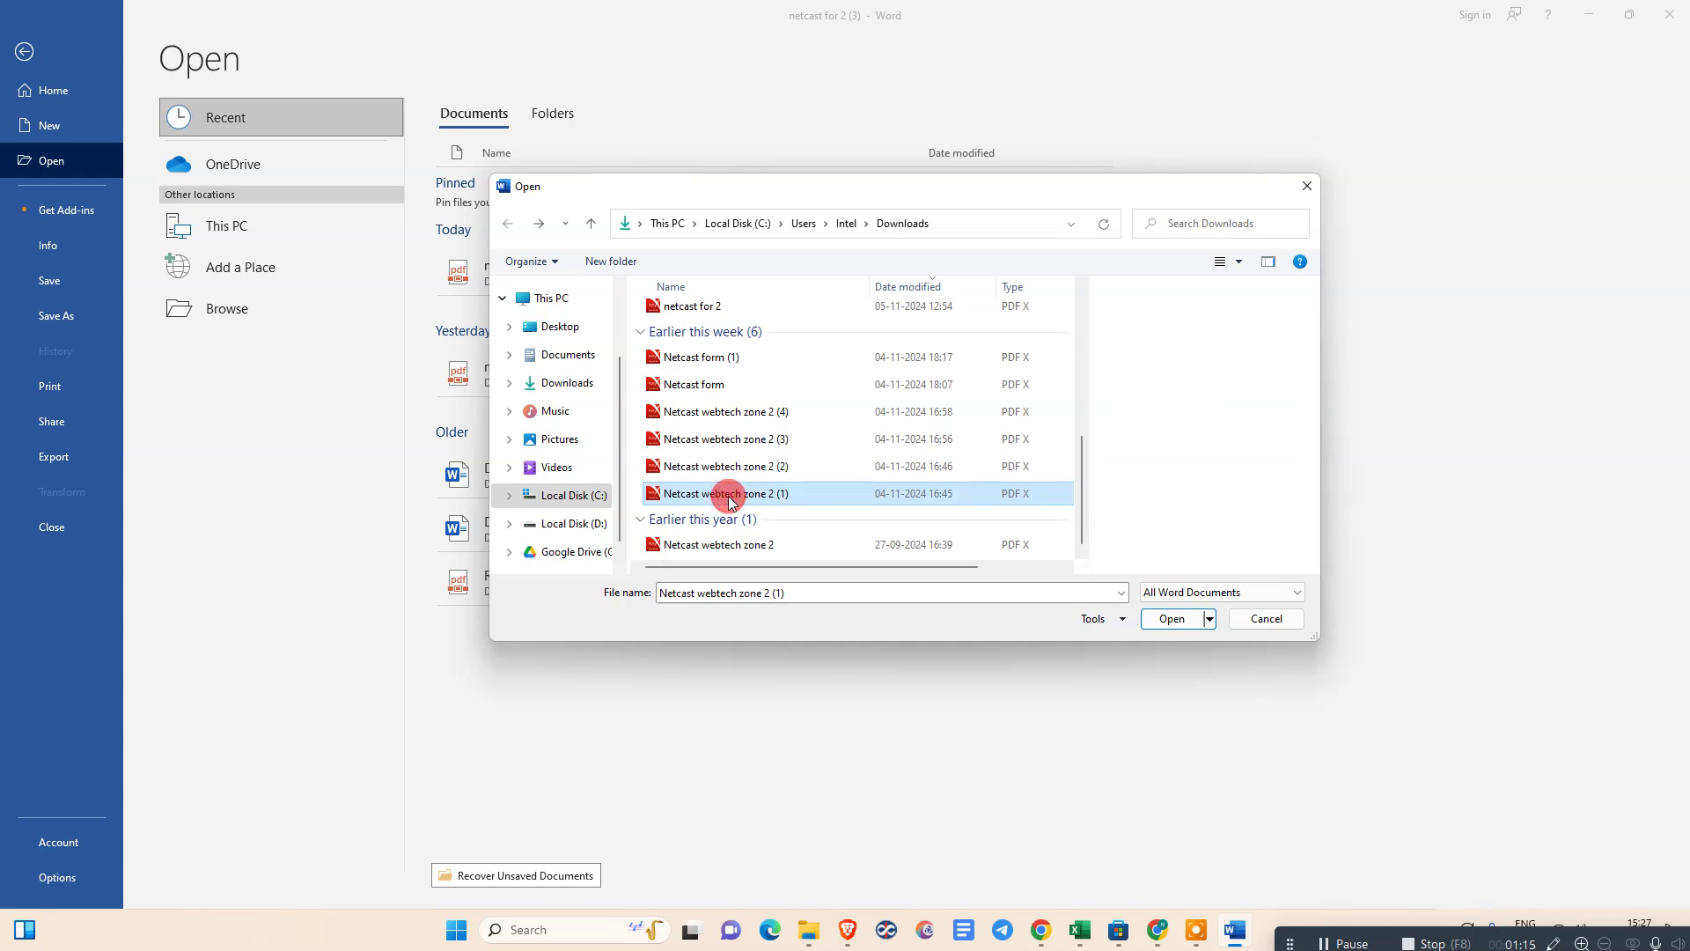
left_click(719, 544)
scroll(739, 397, "up", 5)
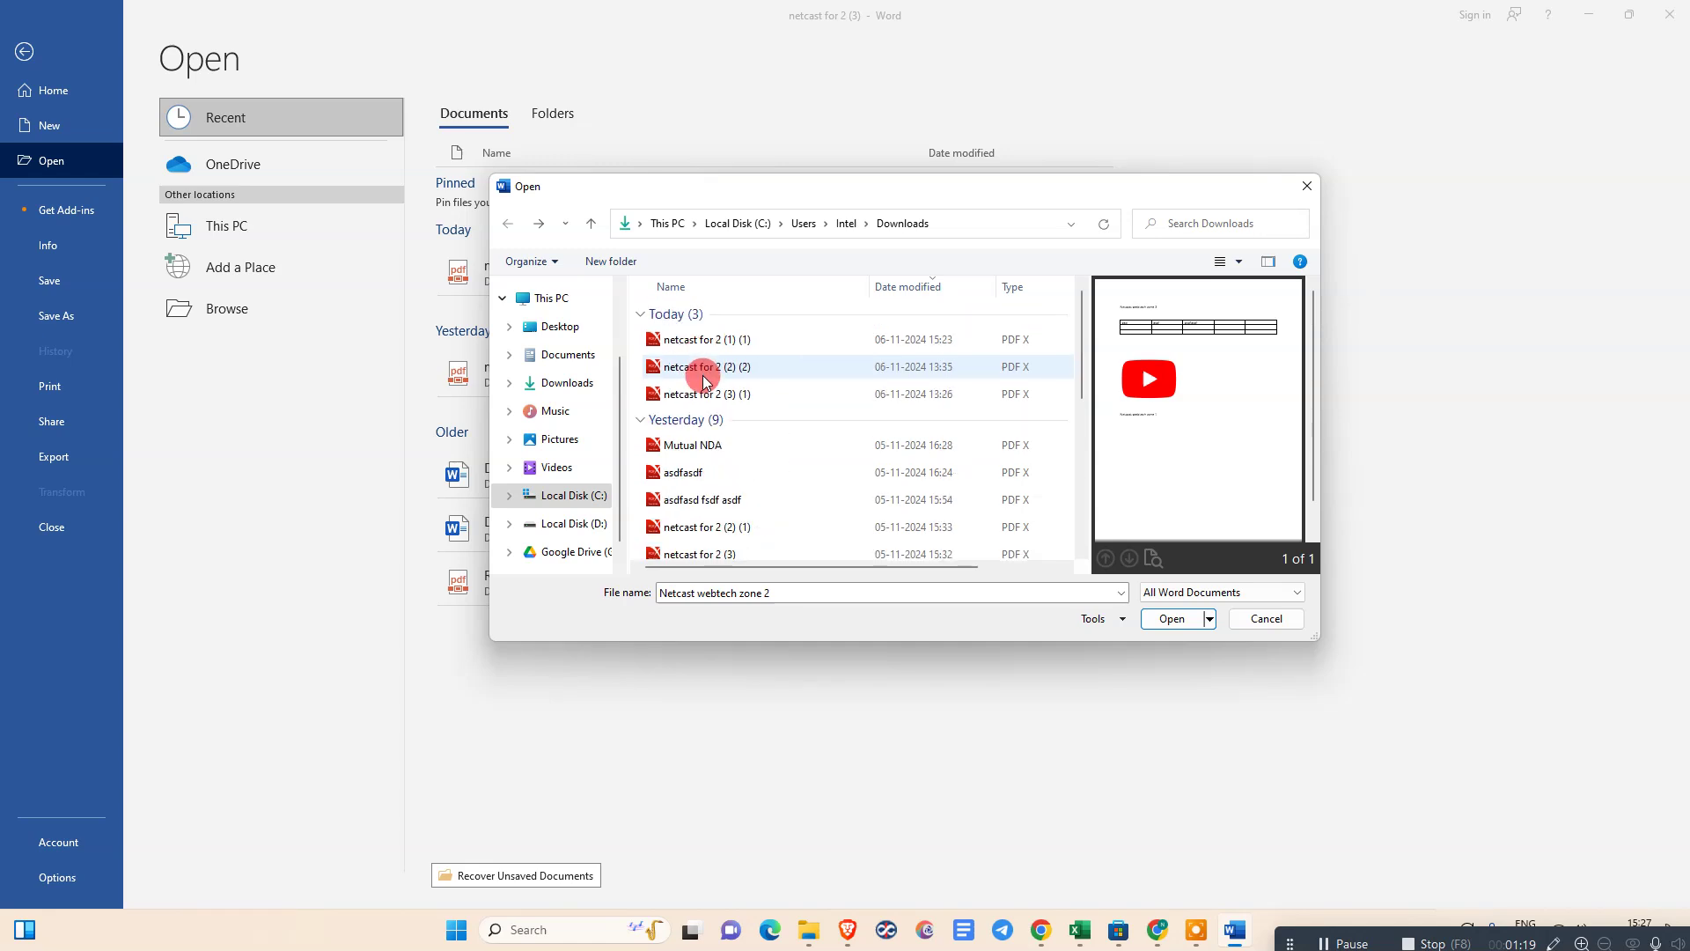
left_click(706, 394)
left_click(1172, 618)
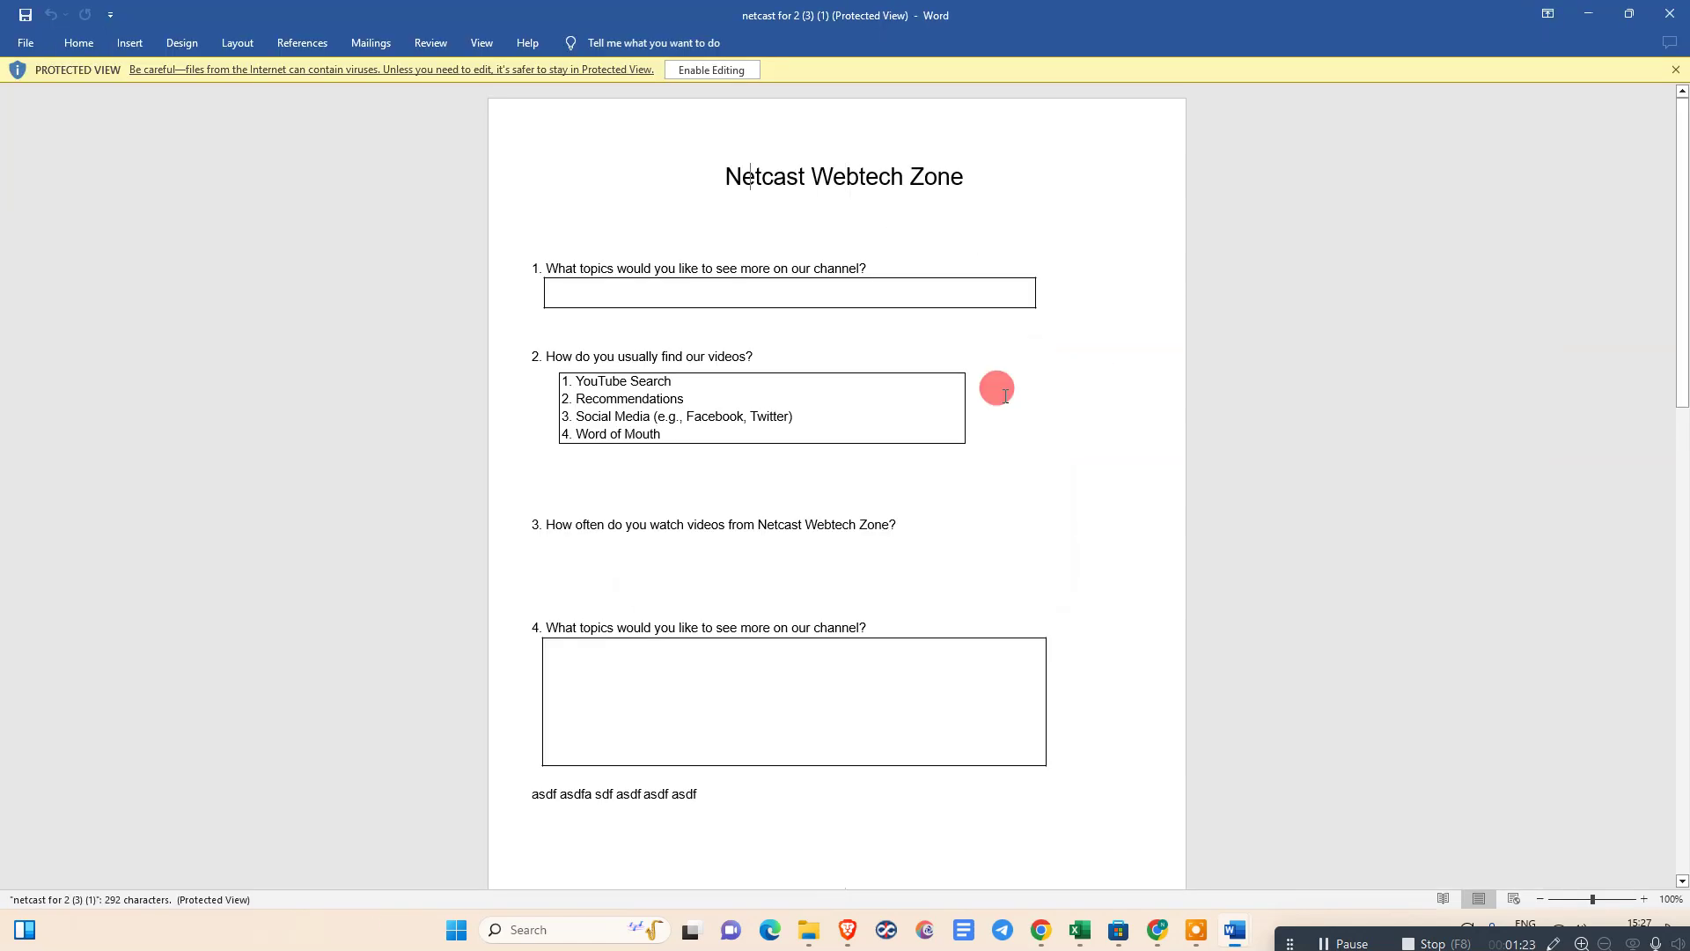
Enable editing and add placeholder text after question 1 and after 'Word of Mouth'.
left_click(711, 70)
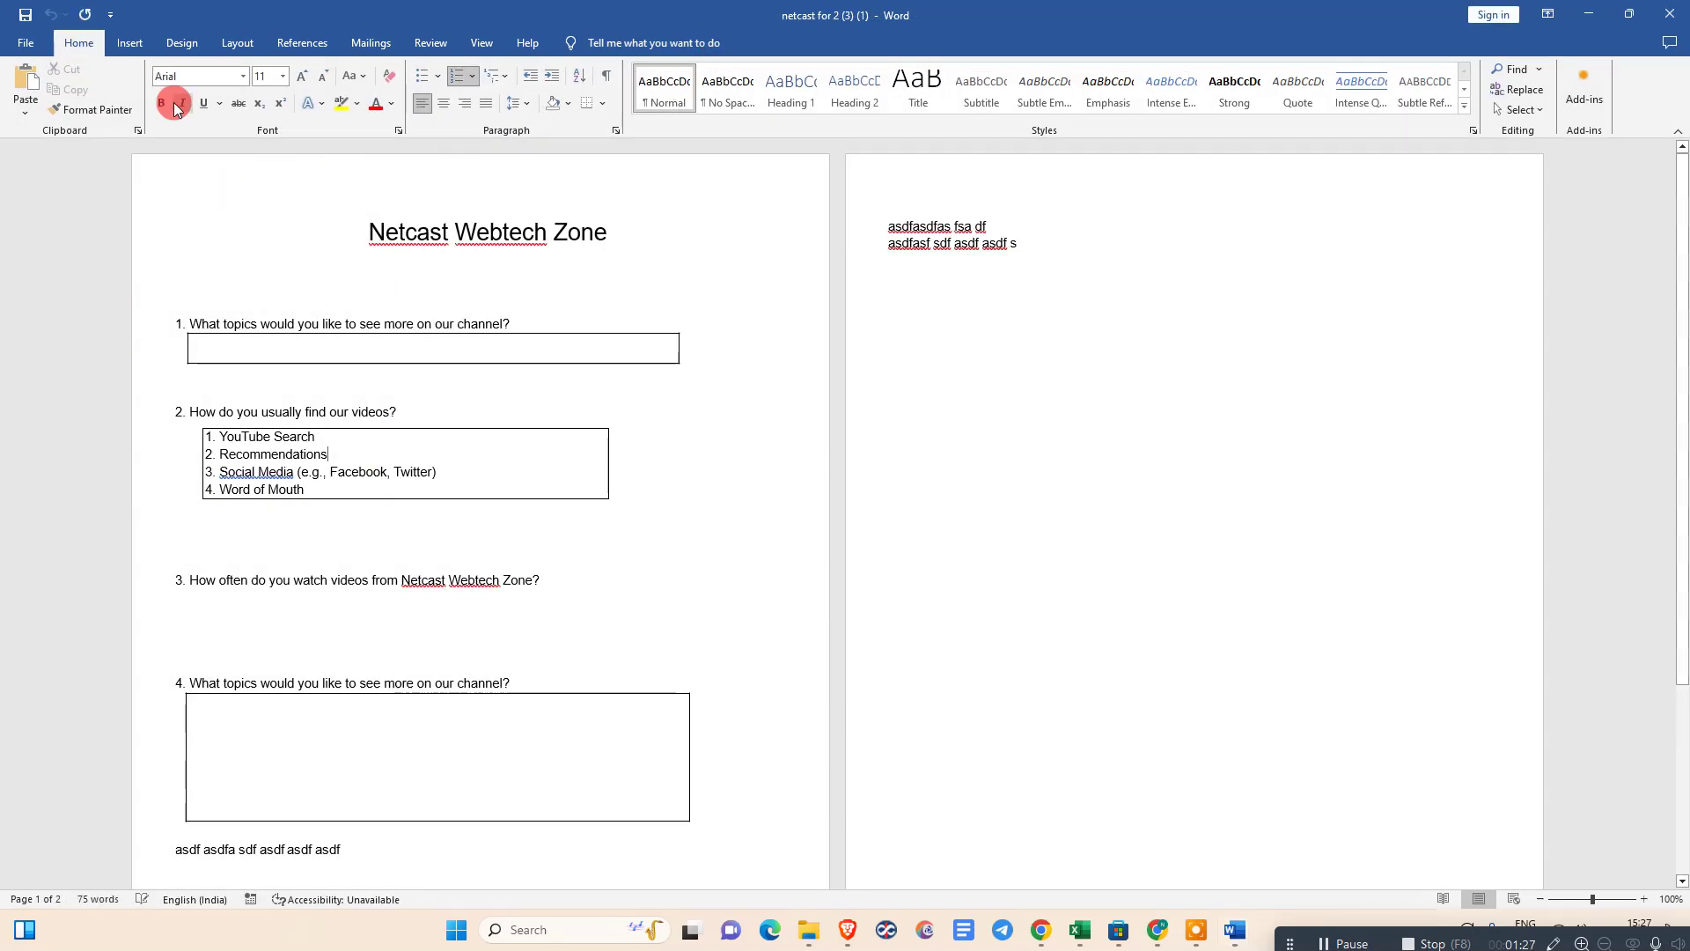
left_click(542, 322)
type("Asdf asdfa")
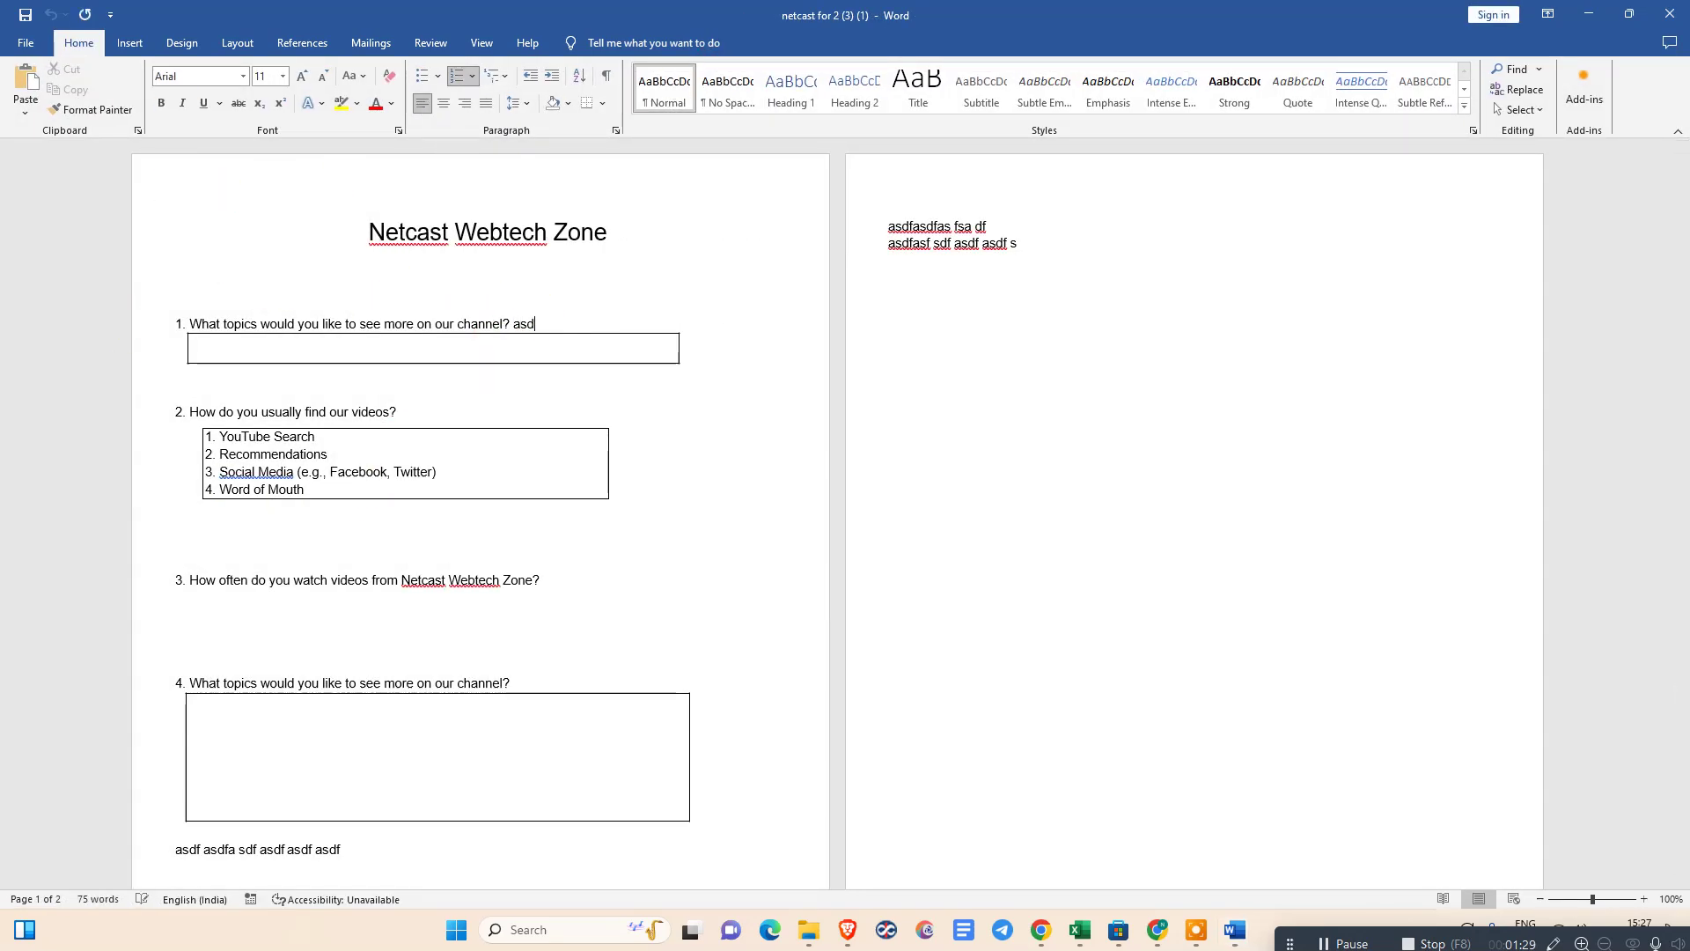
left_click(469, 491)
type("sdfsadfsadf")
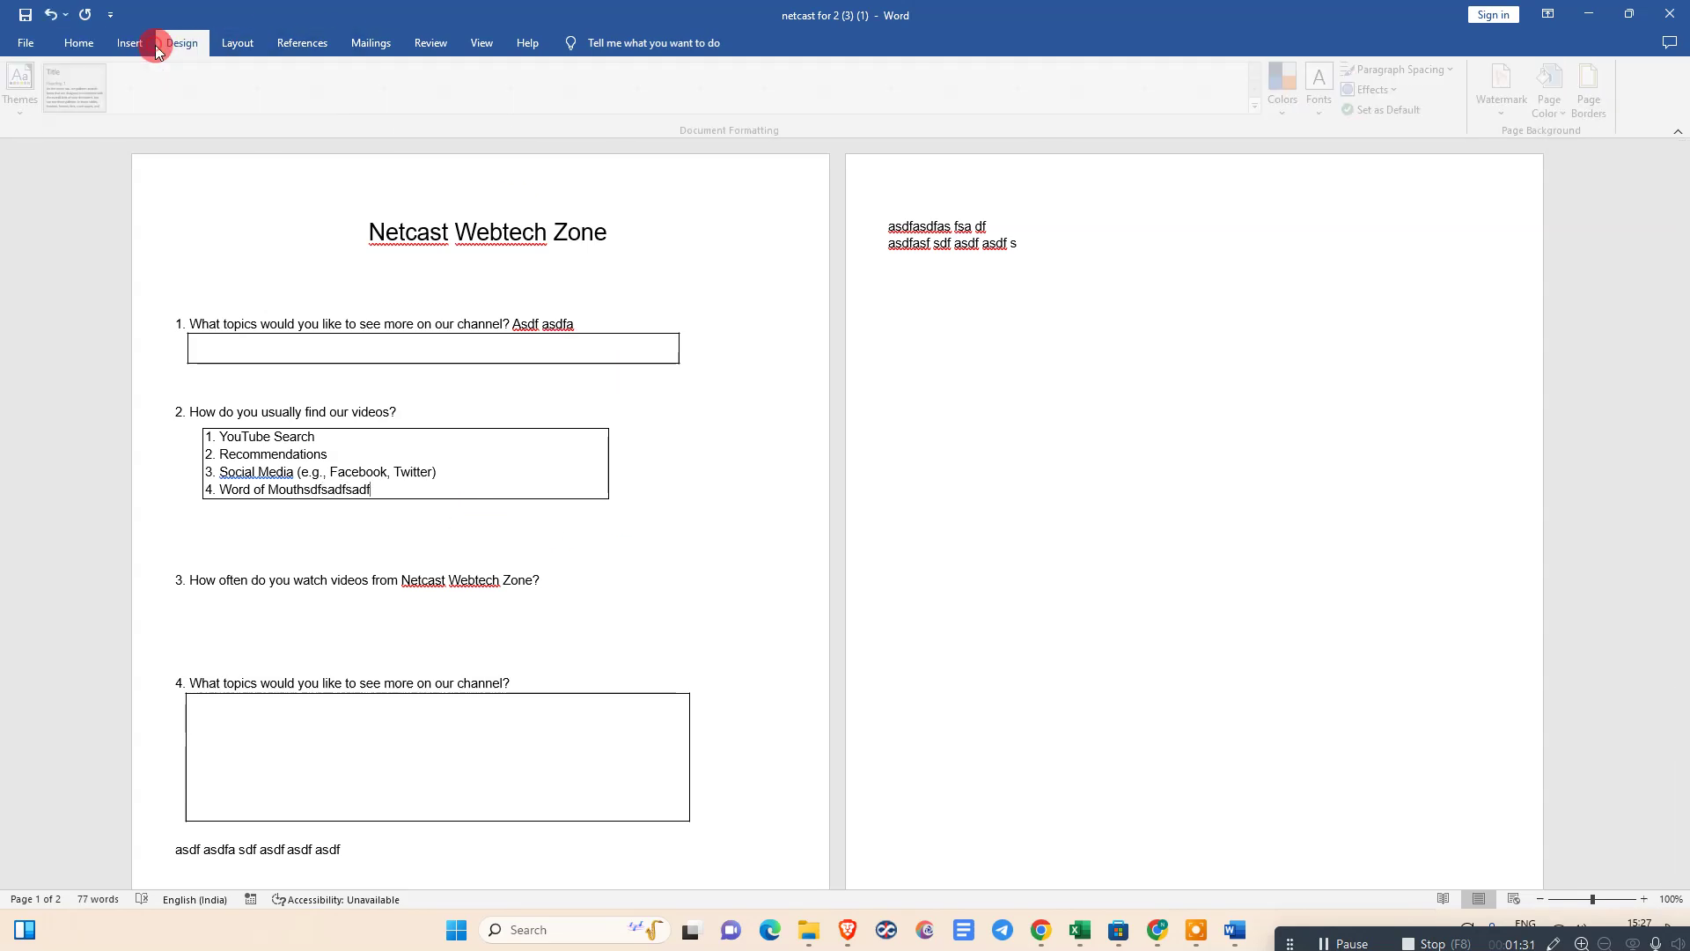
left_click(180, 42)
Insert the YouTube devices picture 'images (1)' from the Saved Pictures folder.
left_click(130, 43)
left_click(202, 98)
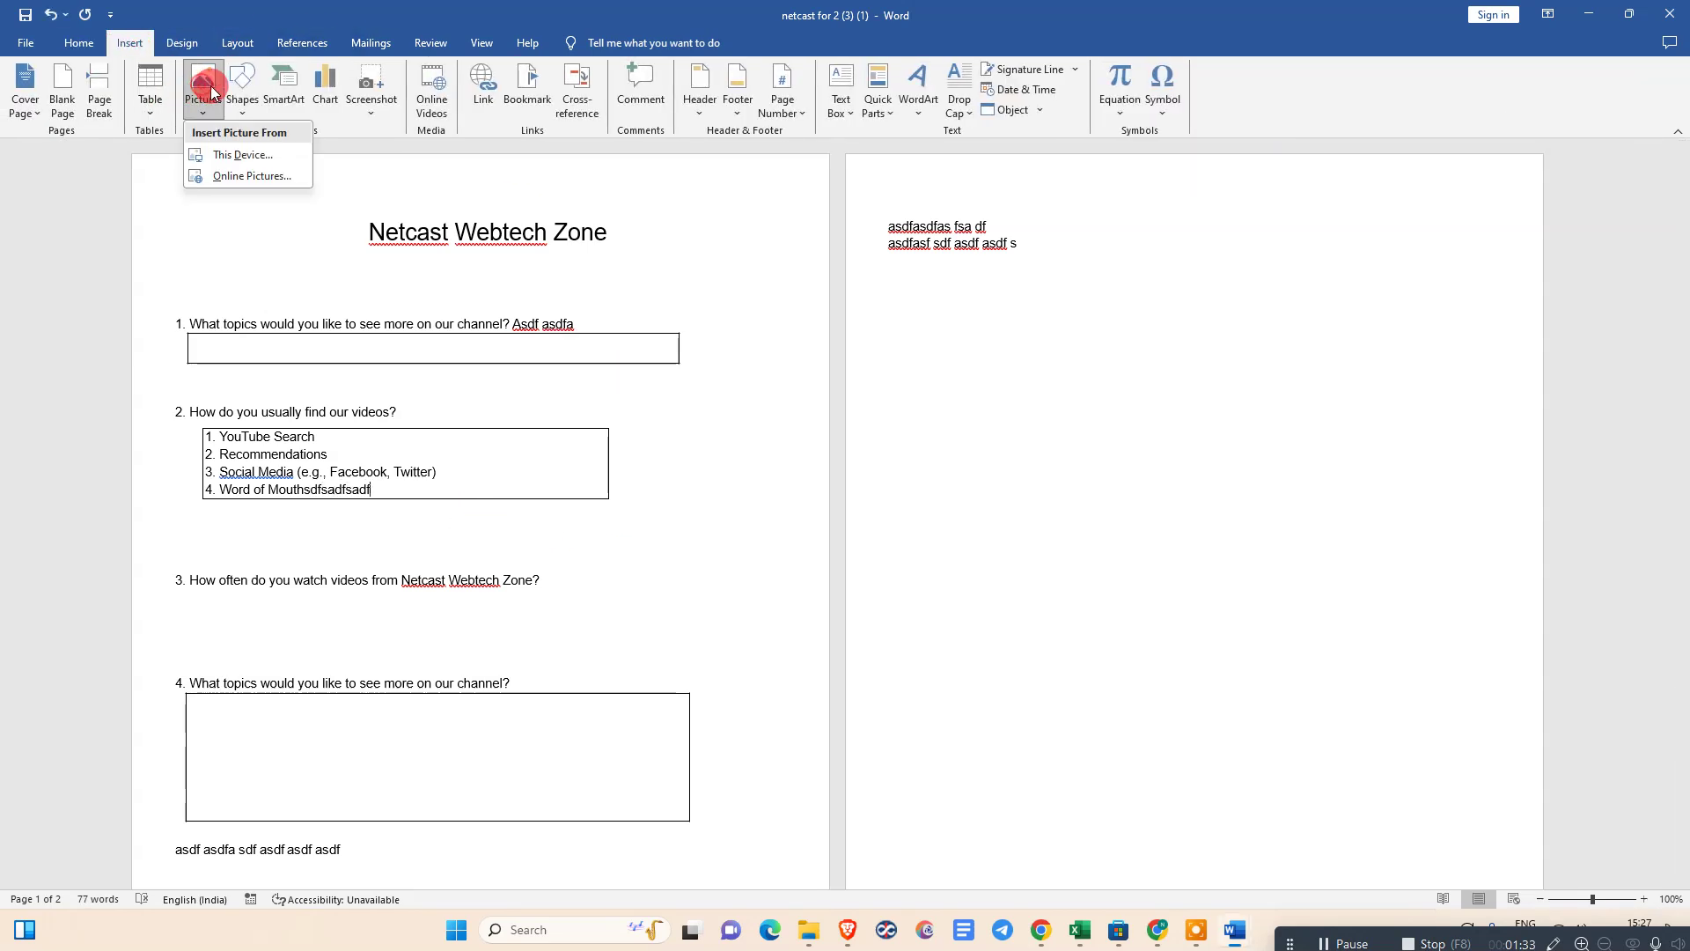
left_click(251, 175)
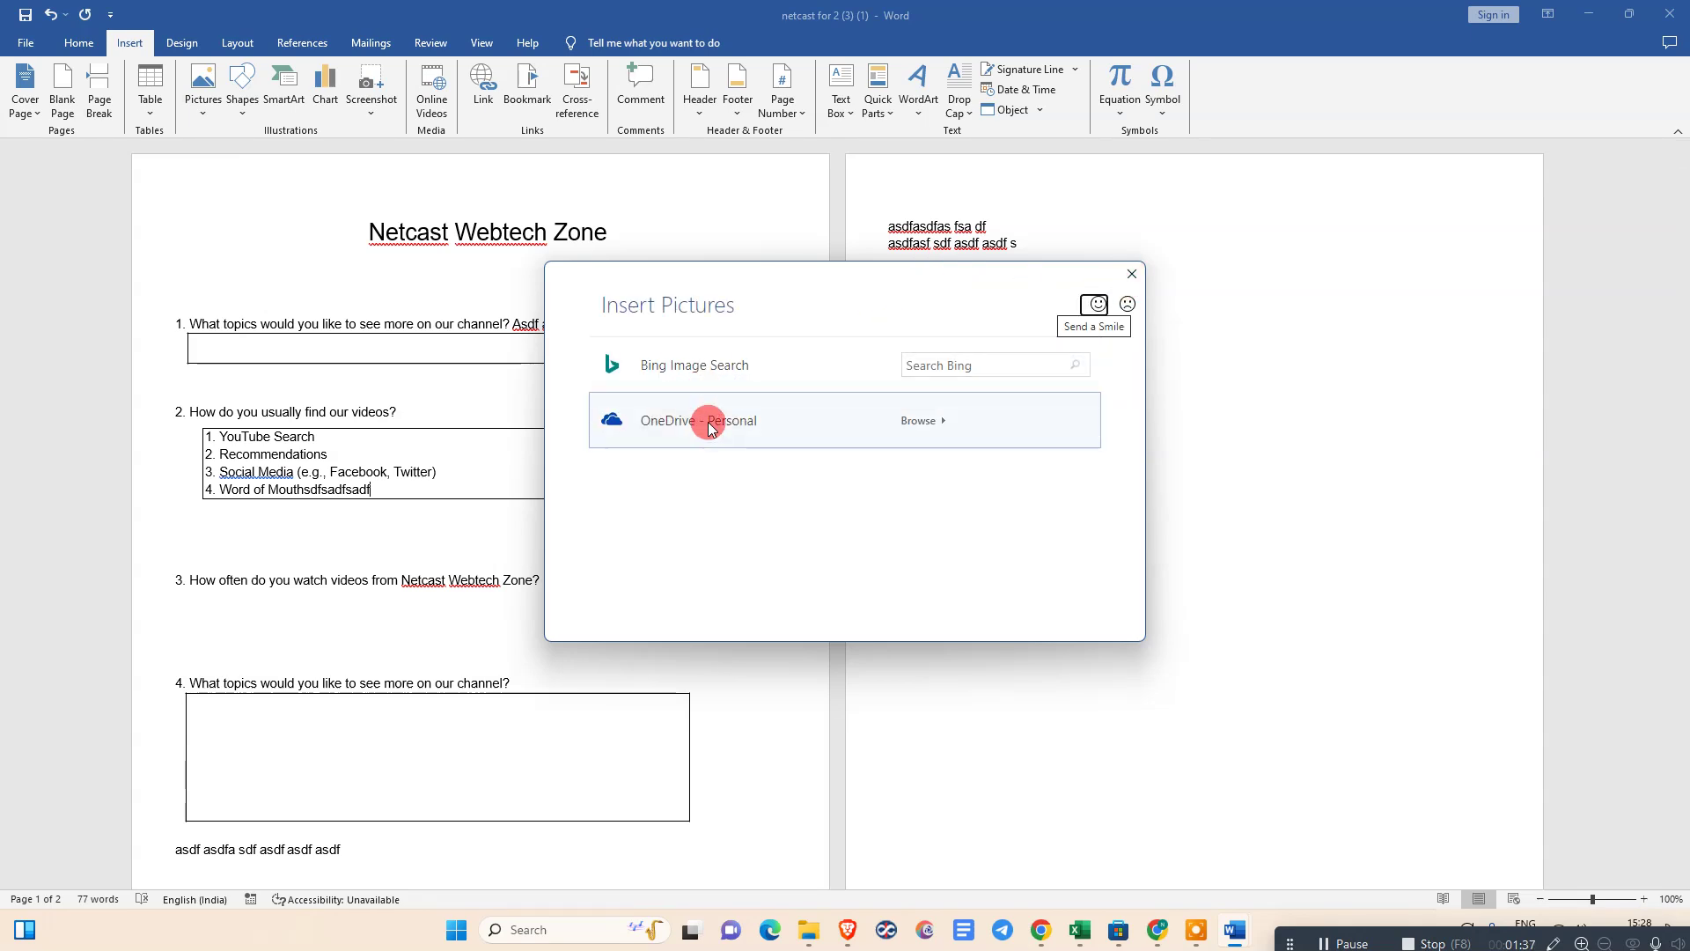
left_click(1132, 275)
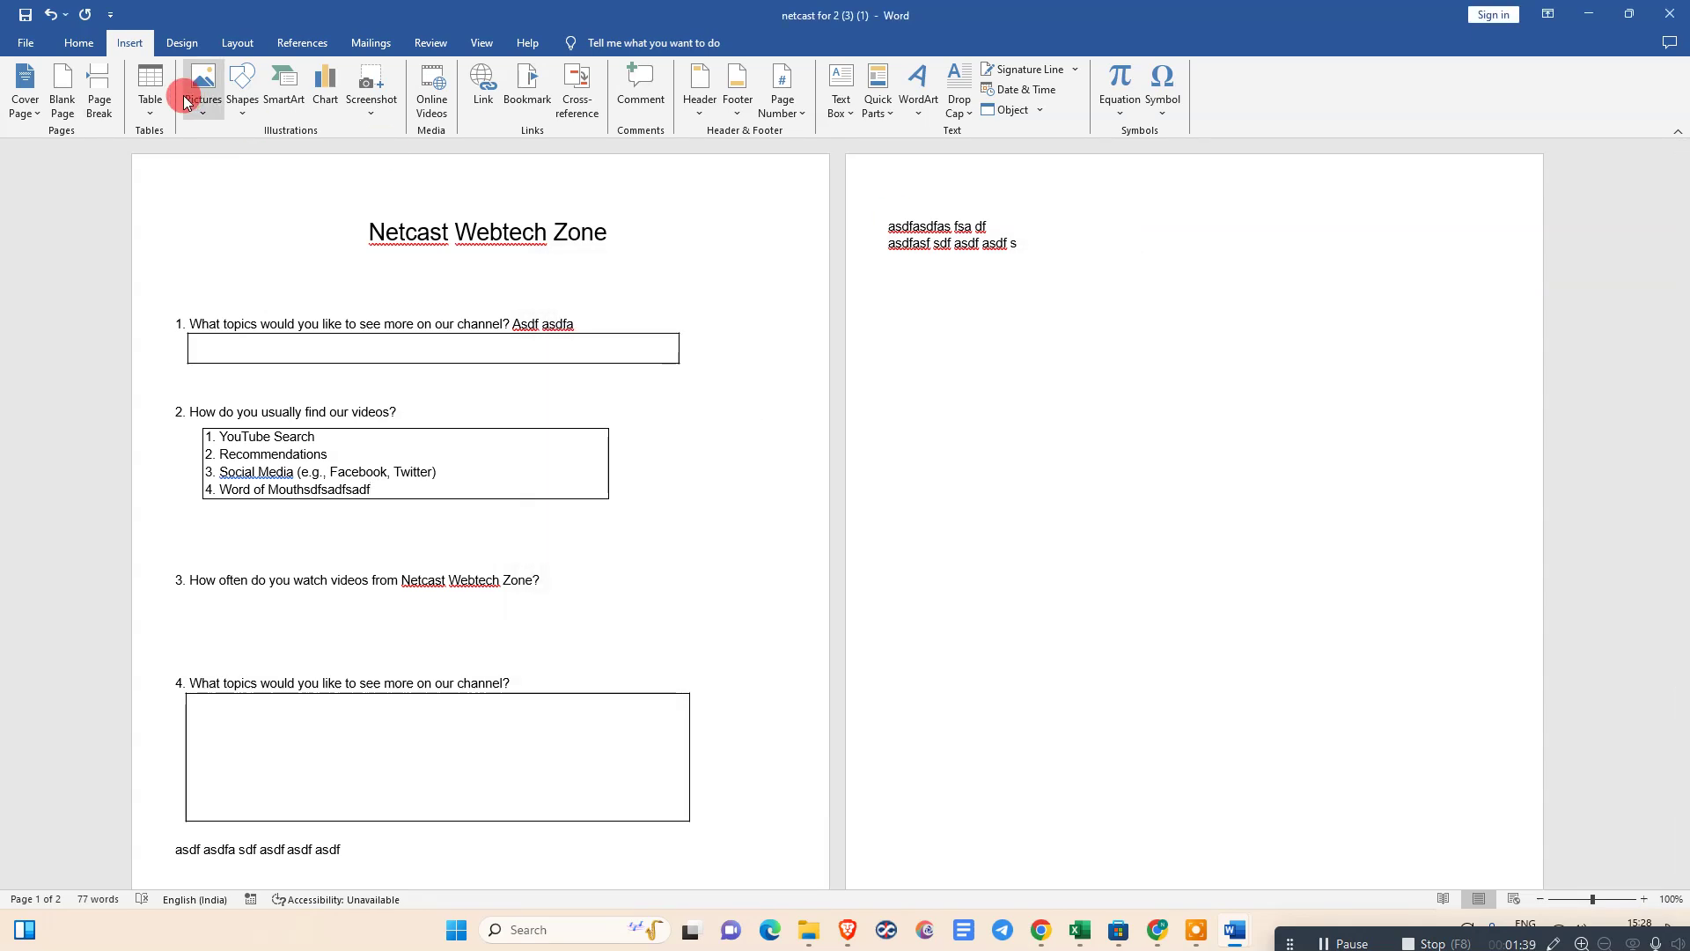
left_click(192, 103)
left_click(232, 159)
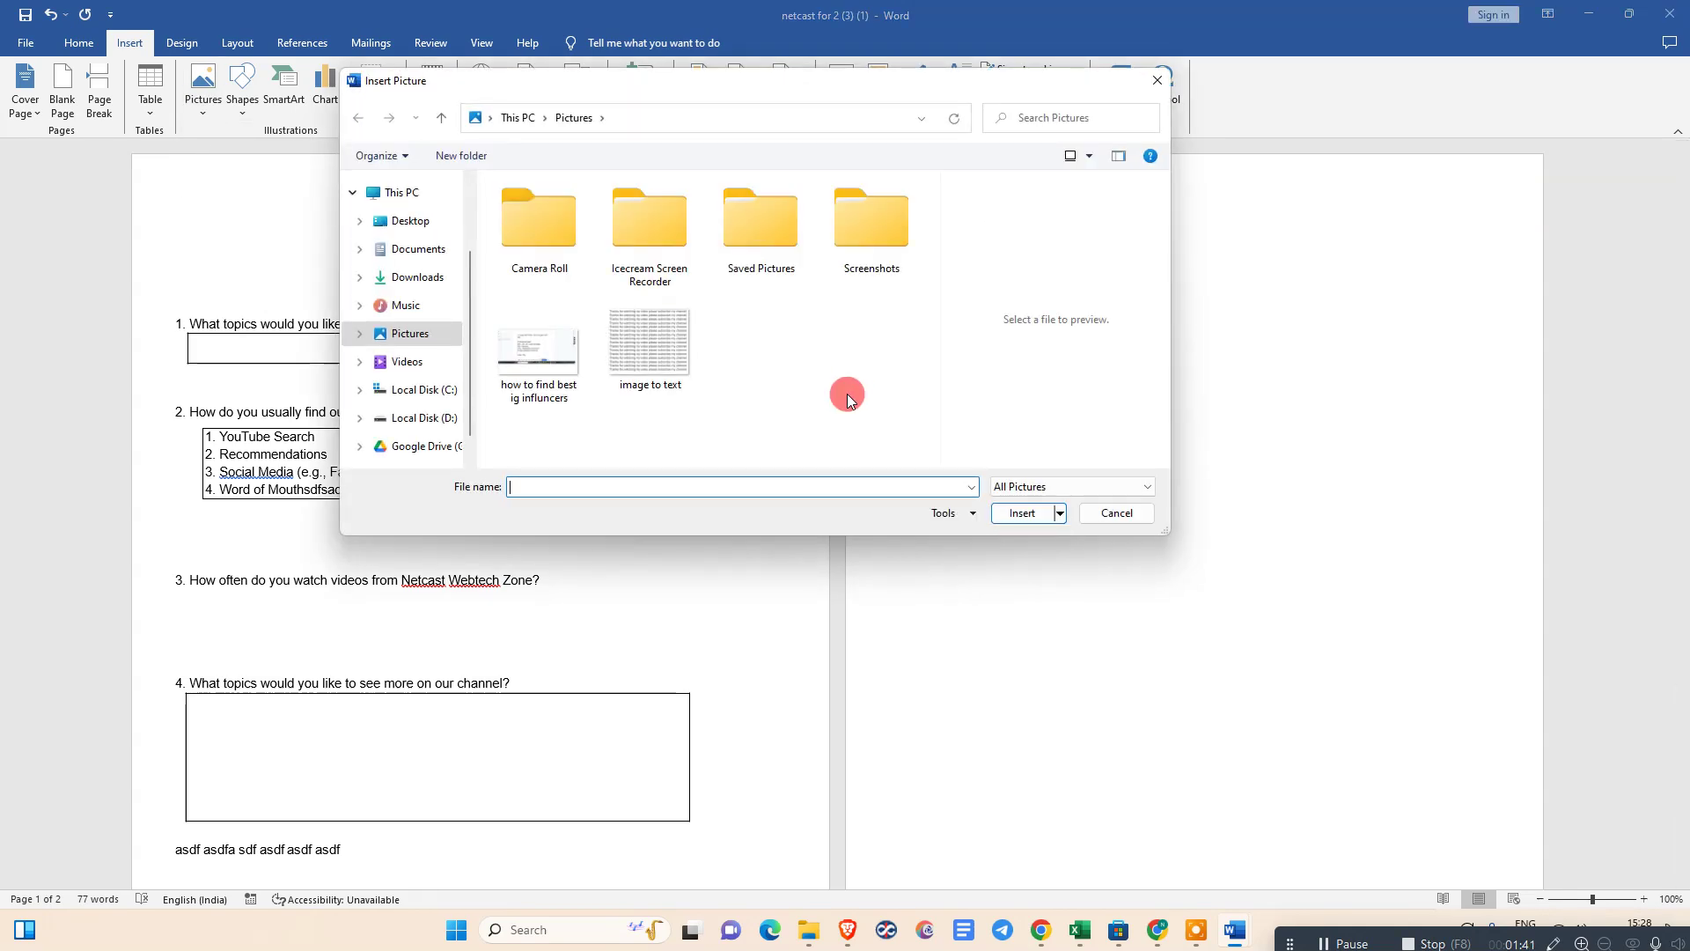
double_click(787, 270)
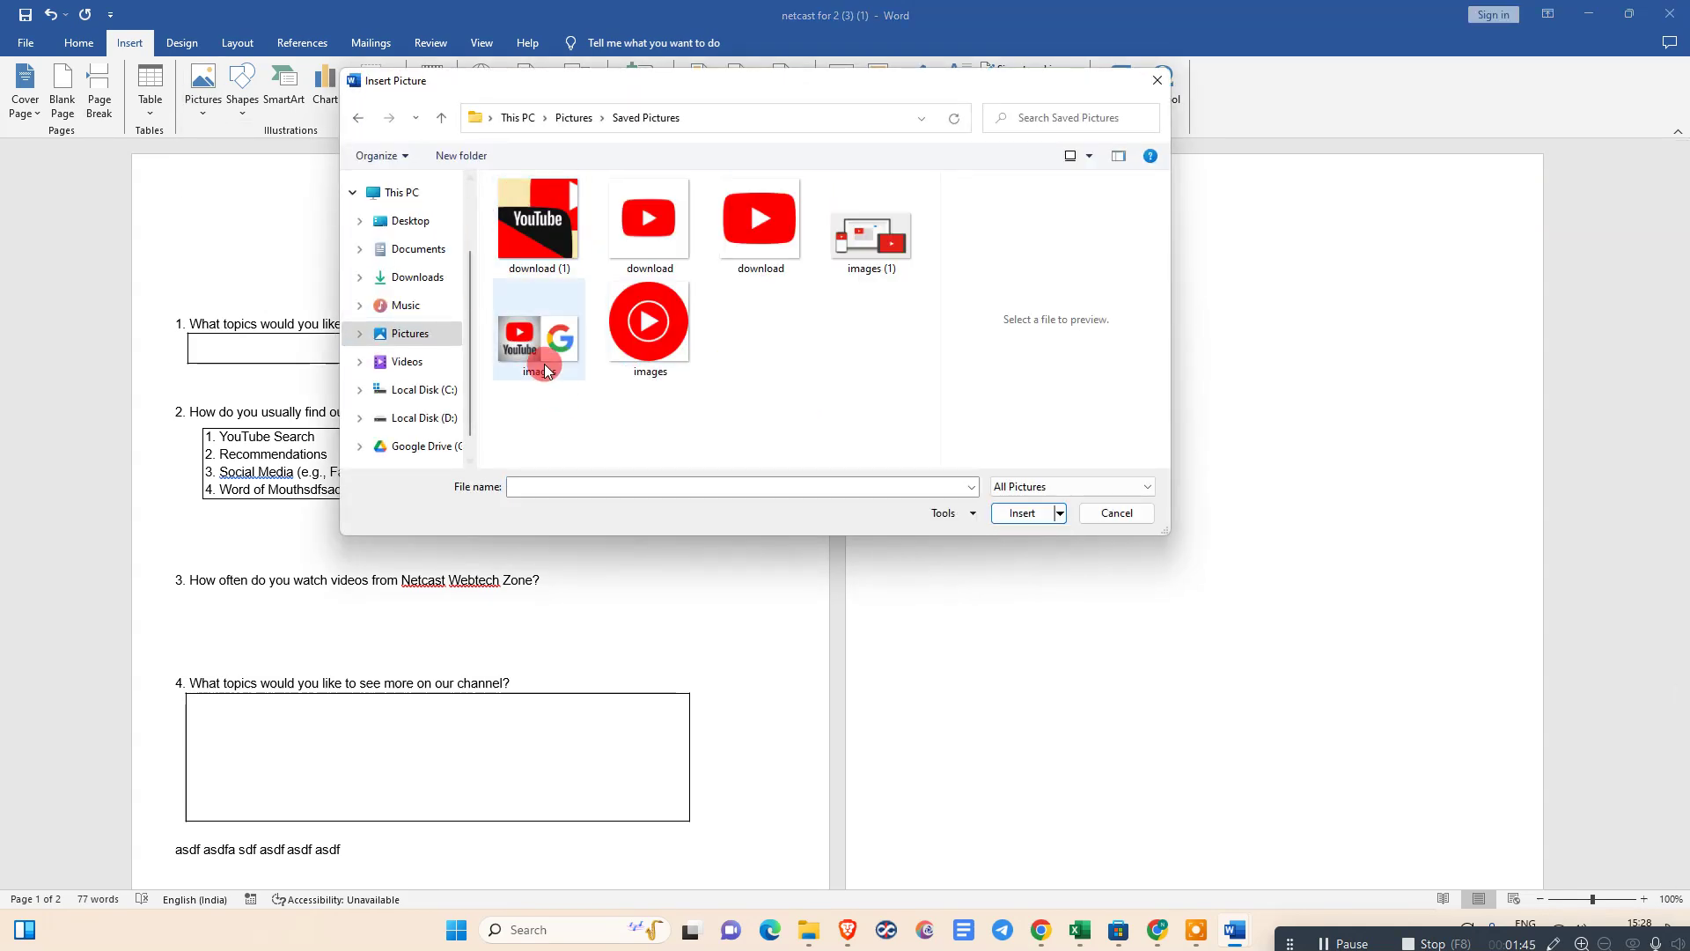
double_click(888, 273)
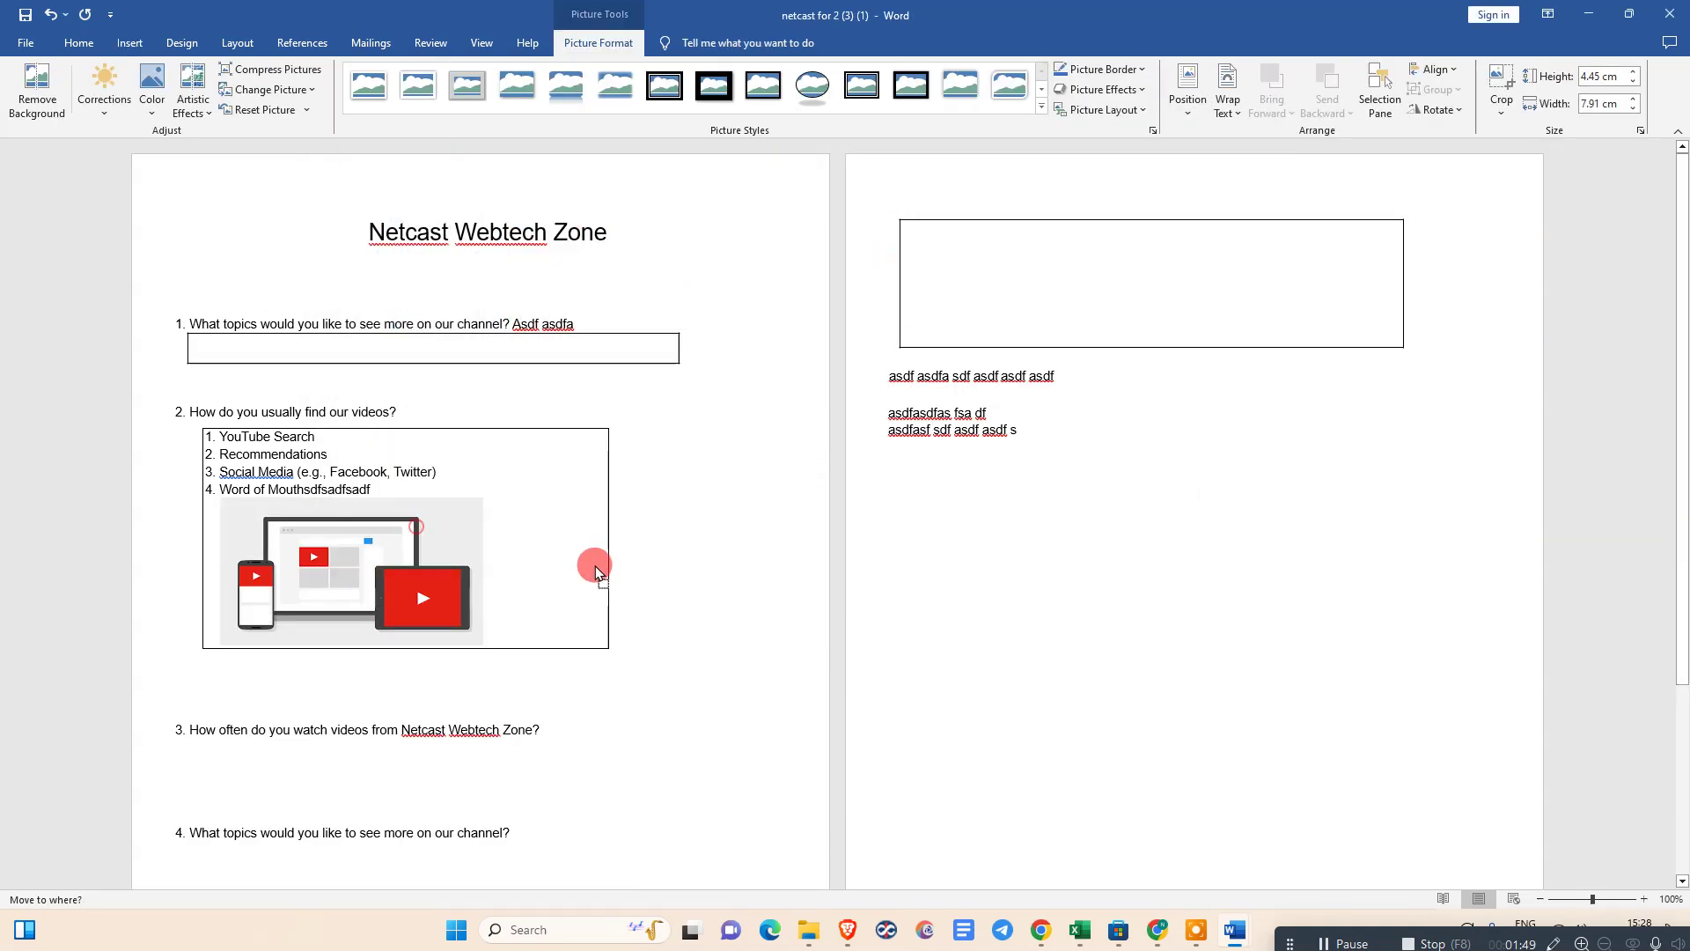
Give the picture text wrapping and move it onto page 2.
left_click(397, 567)
left_click(510, 510)
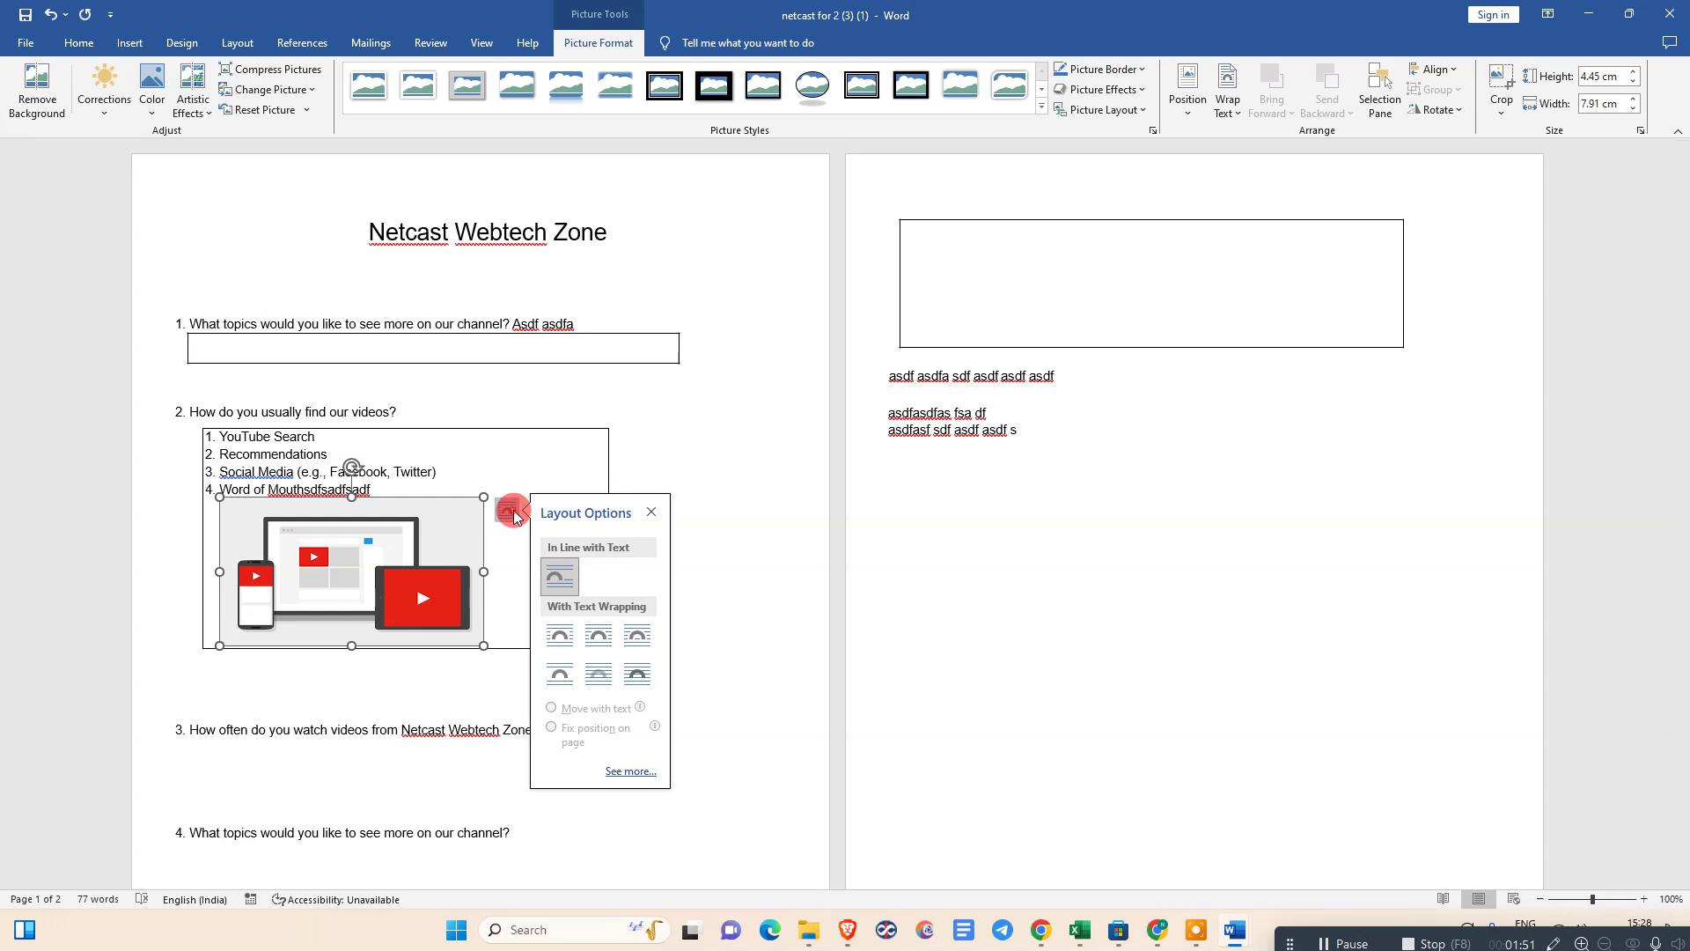
left_click(598, 634)
mouse_move(364, 552)
left_mouse_down()
mouse_move(1089, 625)
mouse_move(1106, 500)
left_mouse_up()
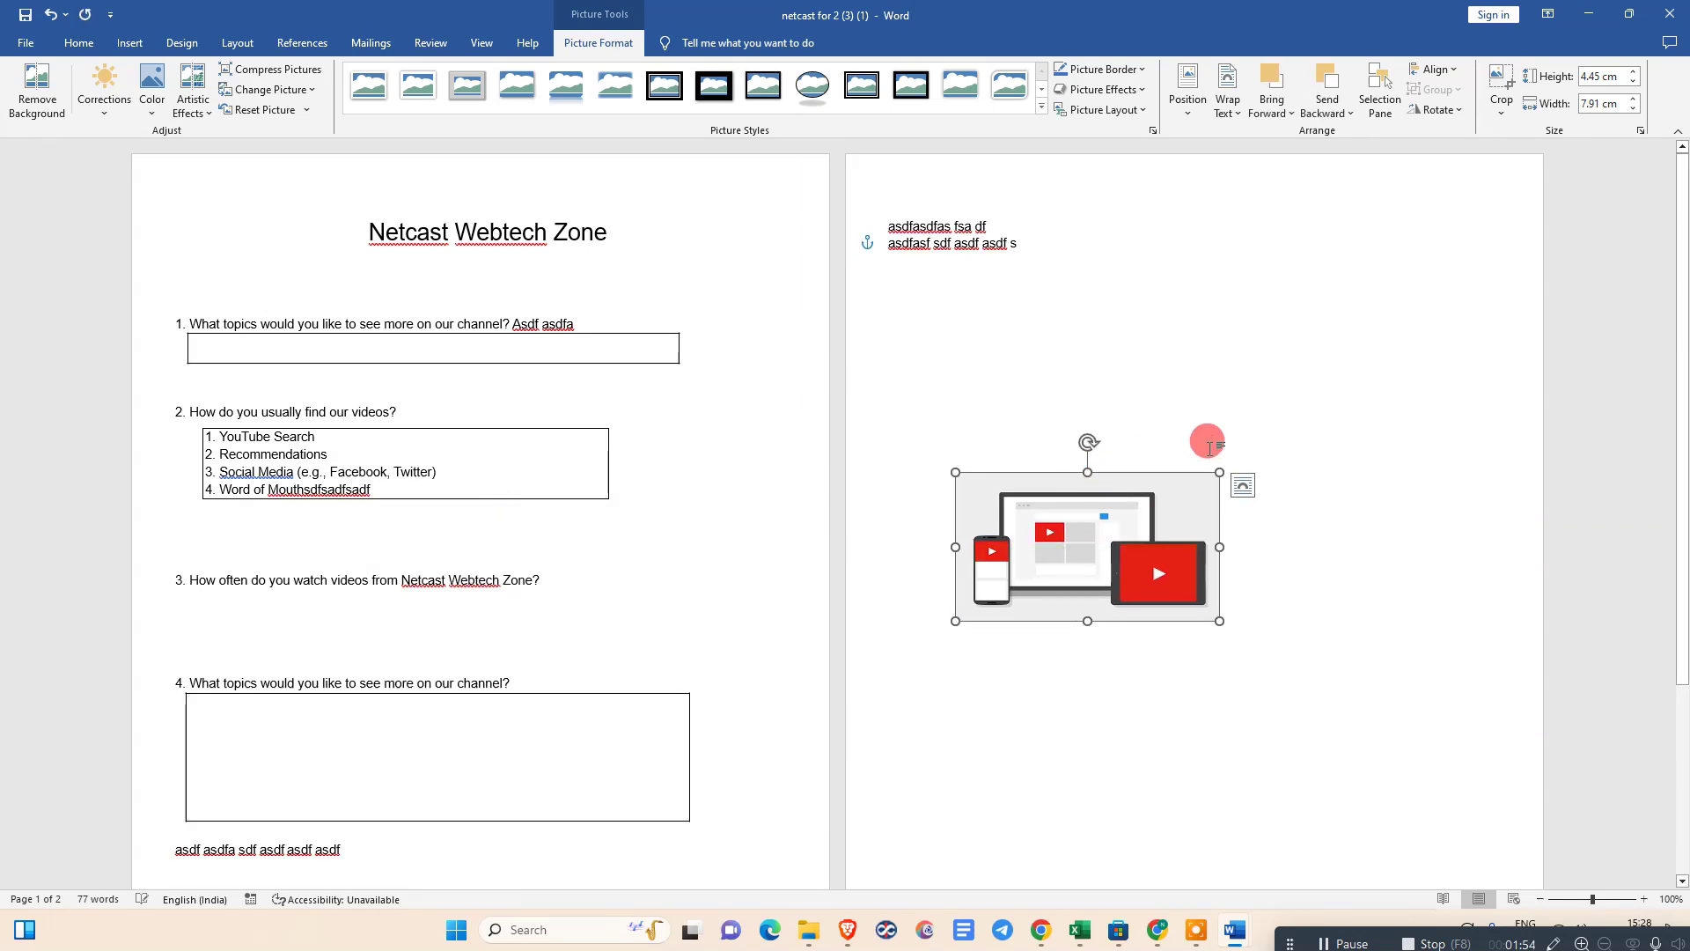
left_click(183, 43)
left_click(238, 43)
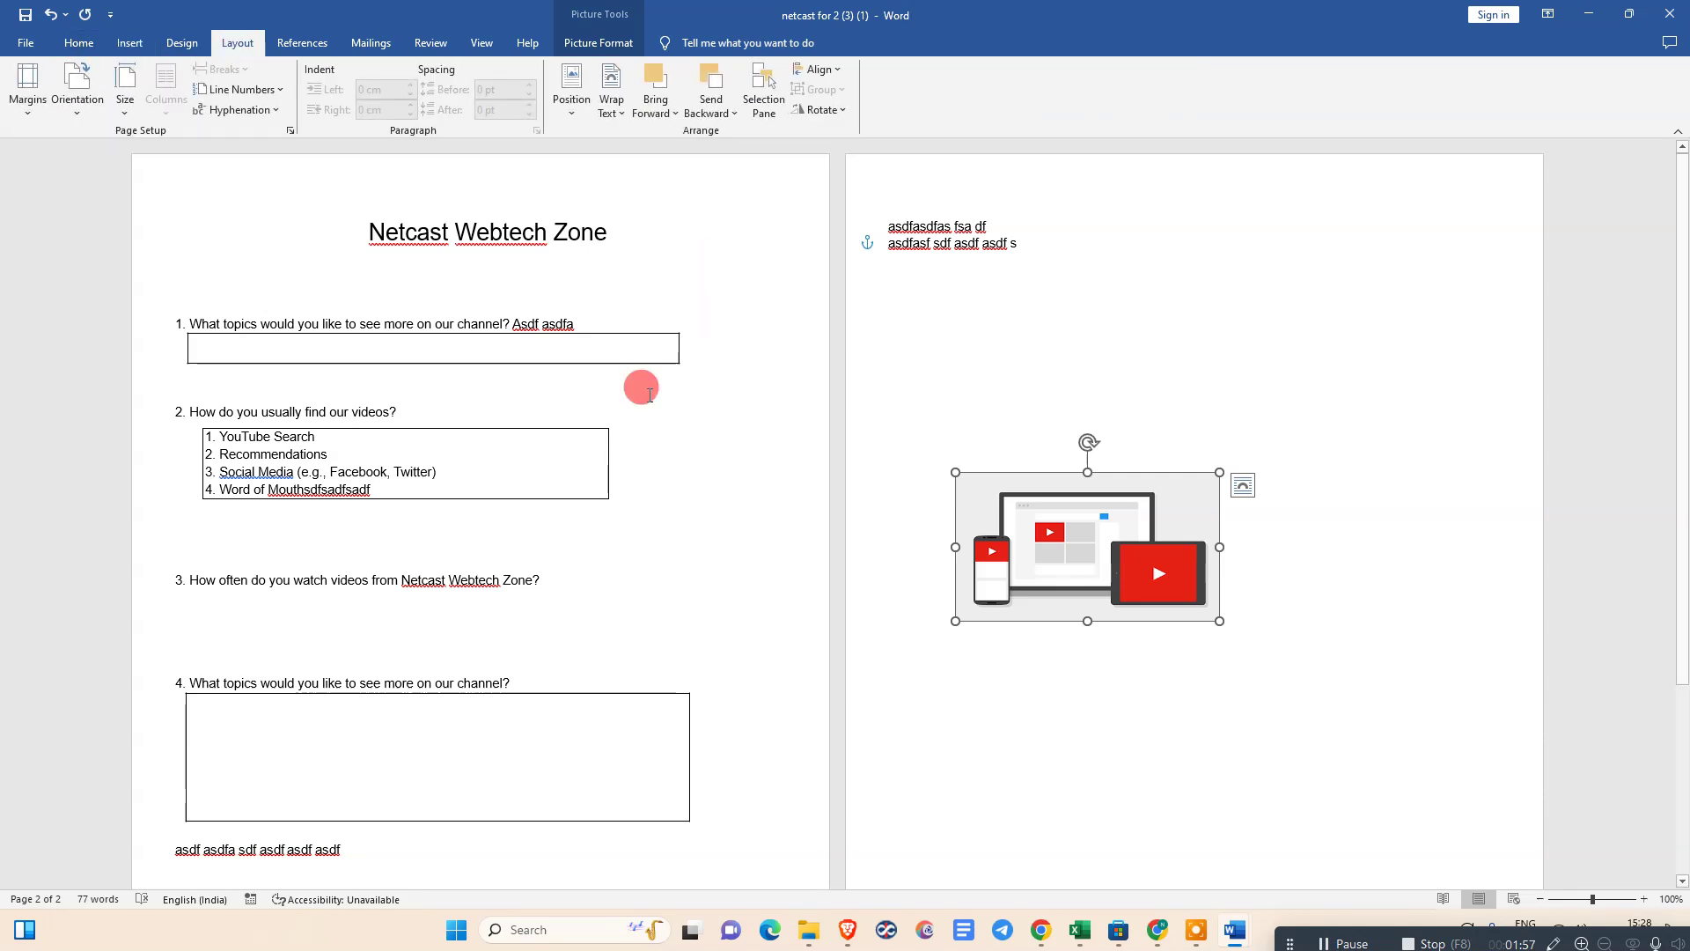
left_click(25, 43)
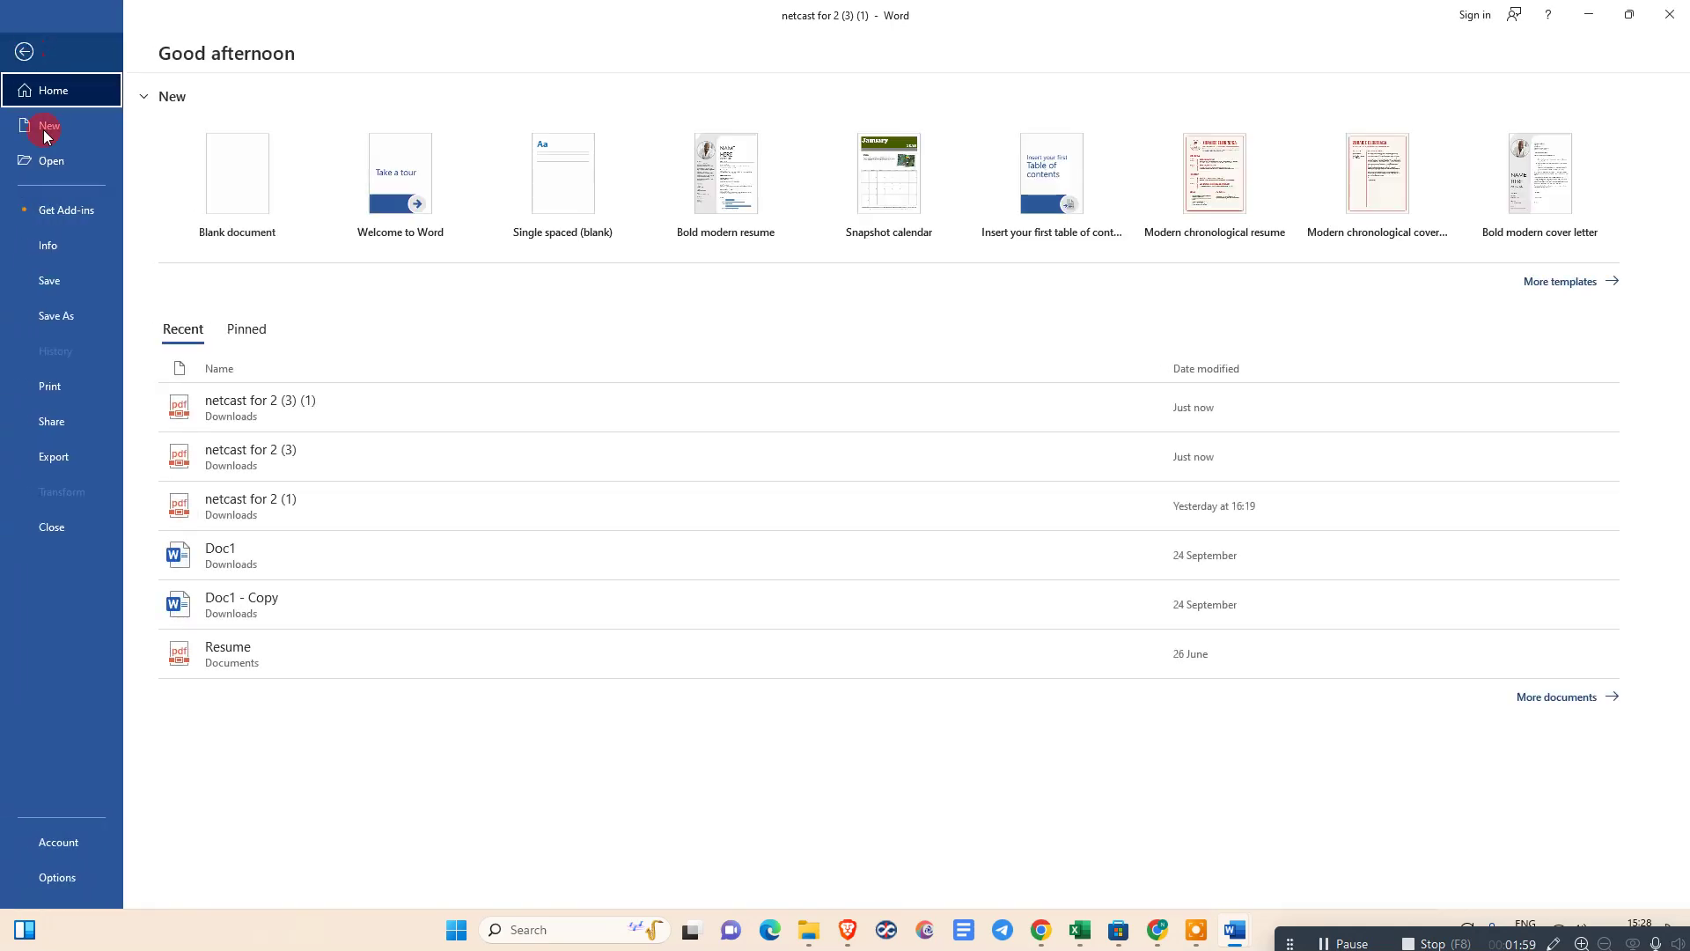
Save the form to Downloads as PDF 'asdfasdf asdf sadi', then close the PDF X viewer.
left_click(63, 318)
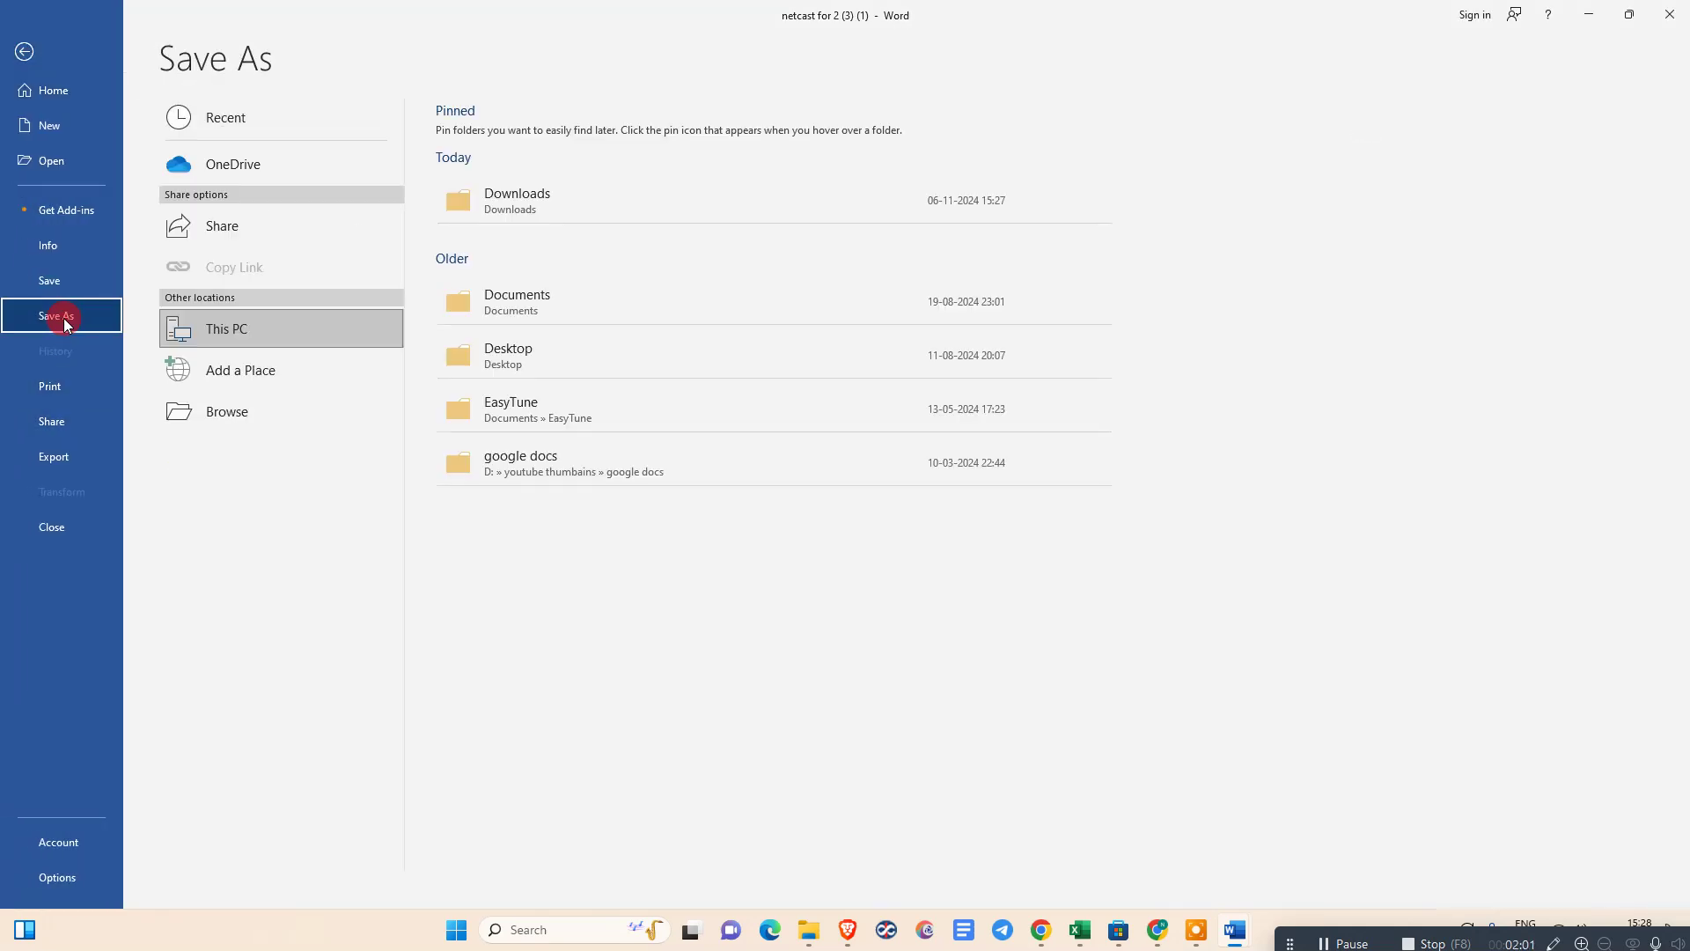
left_click(269, 424)
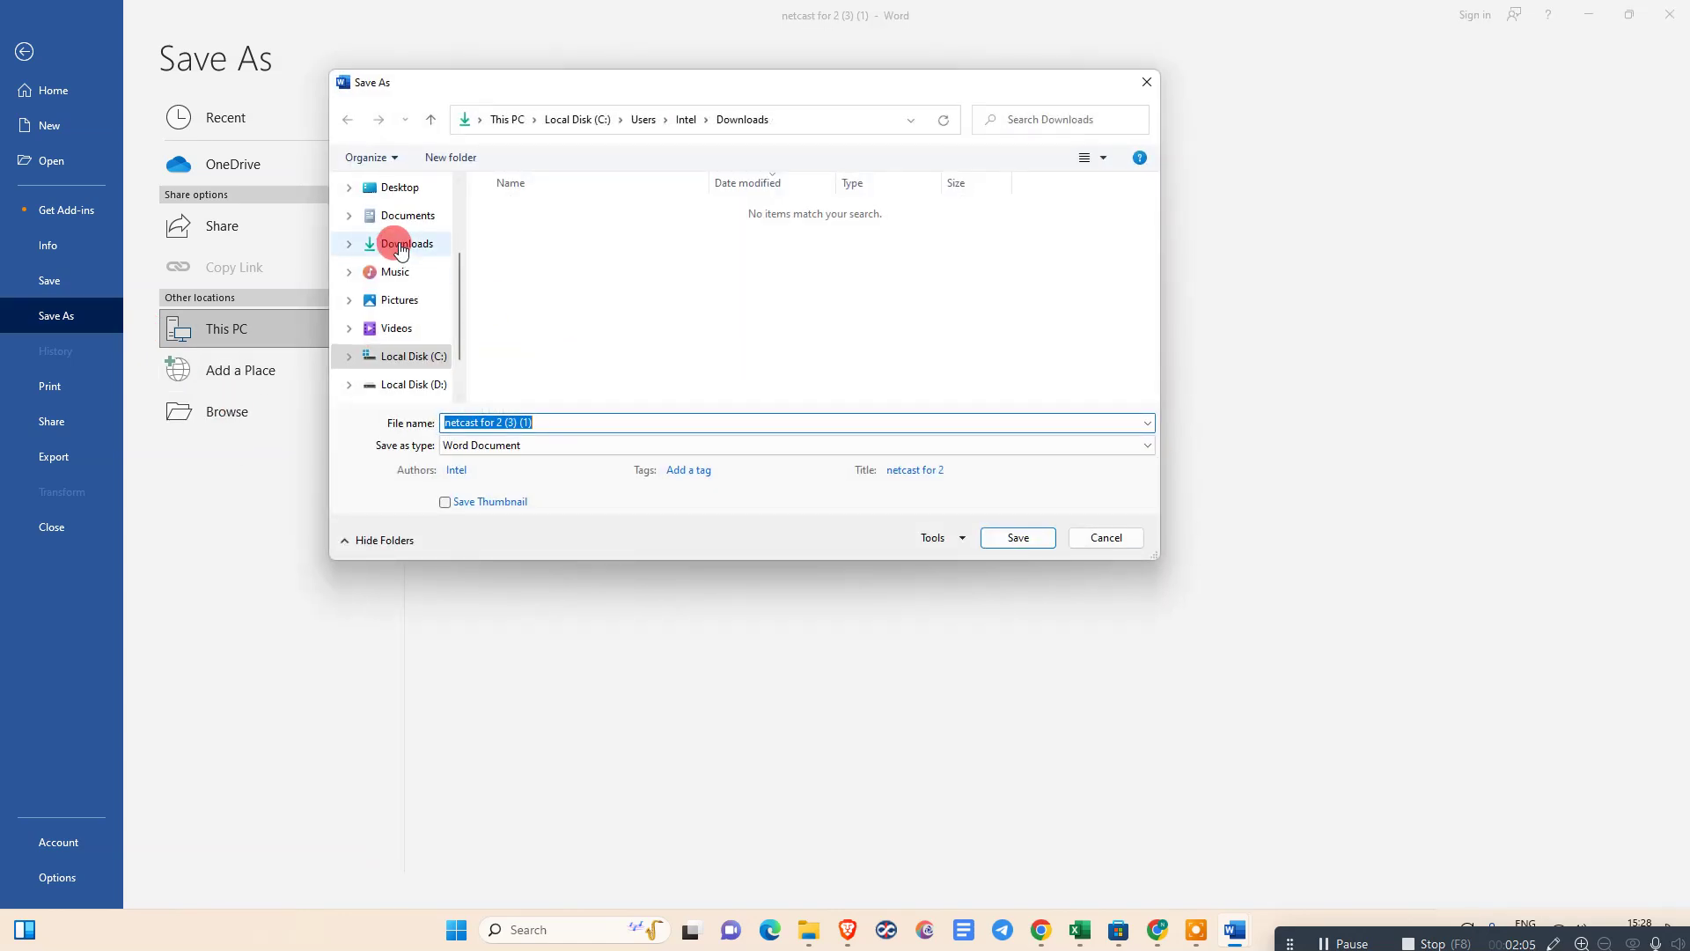
left_click(406, 243)
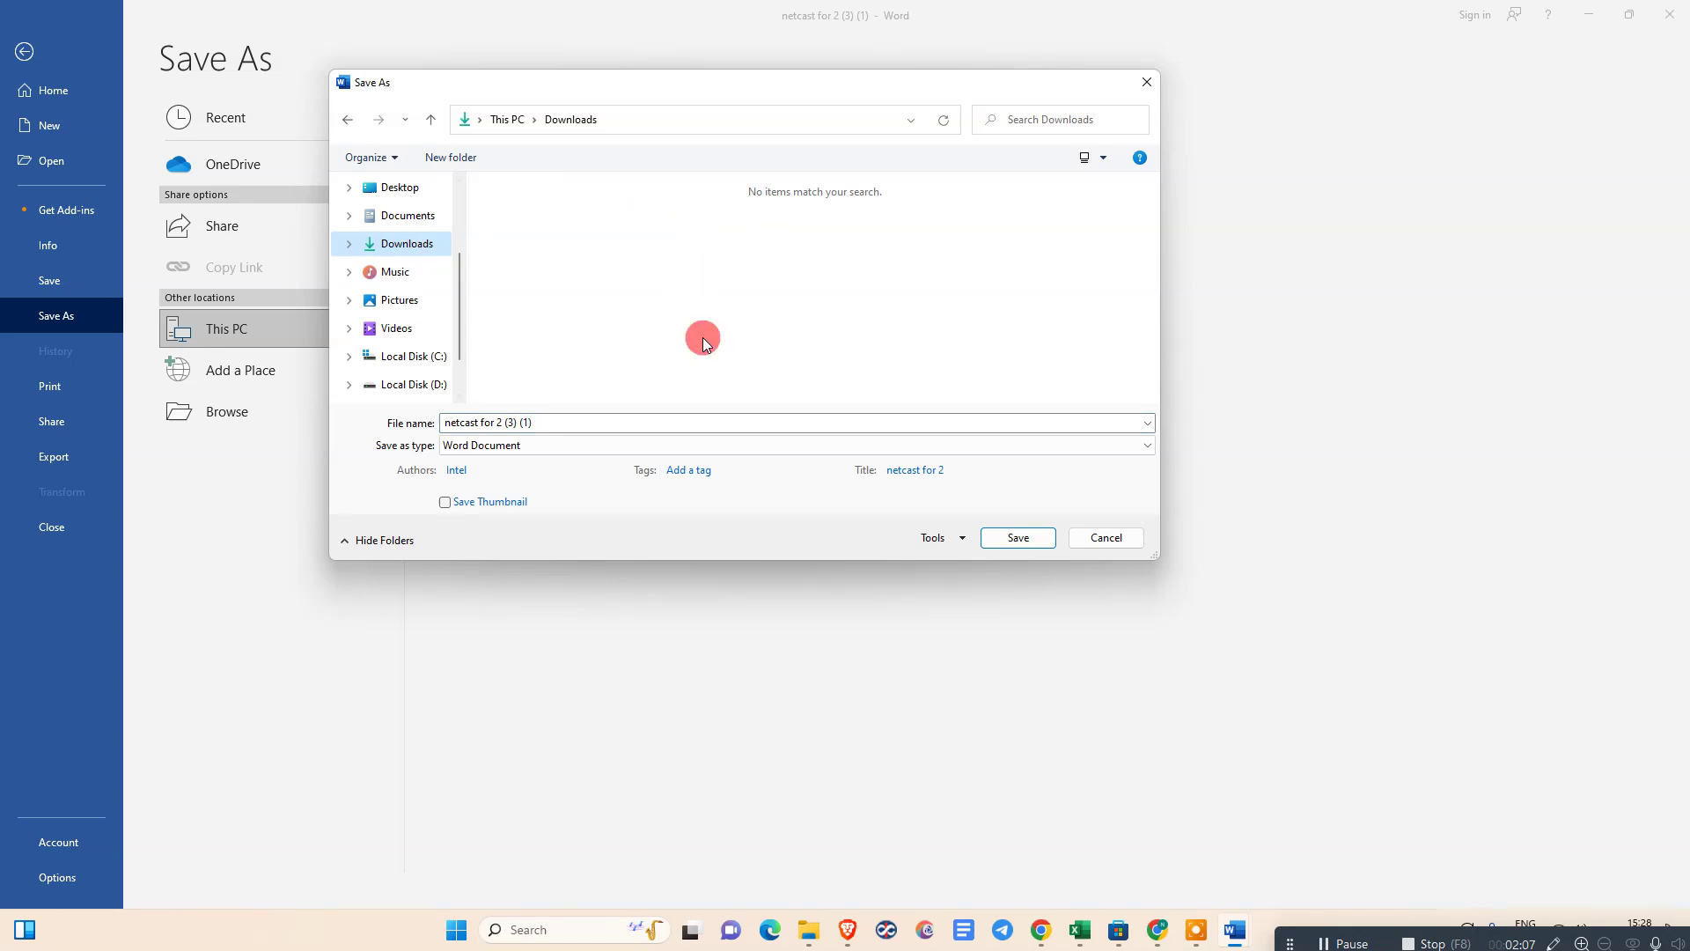
left_click(531, 446)
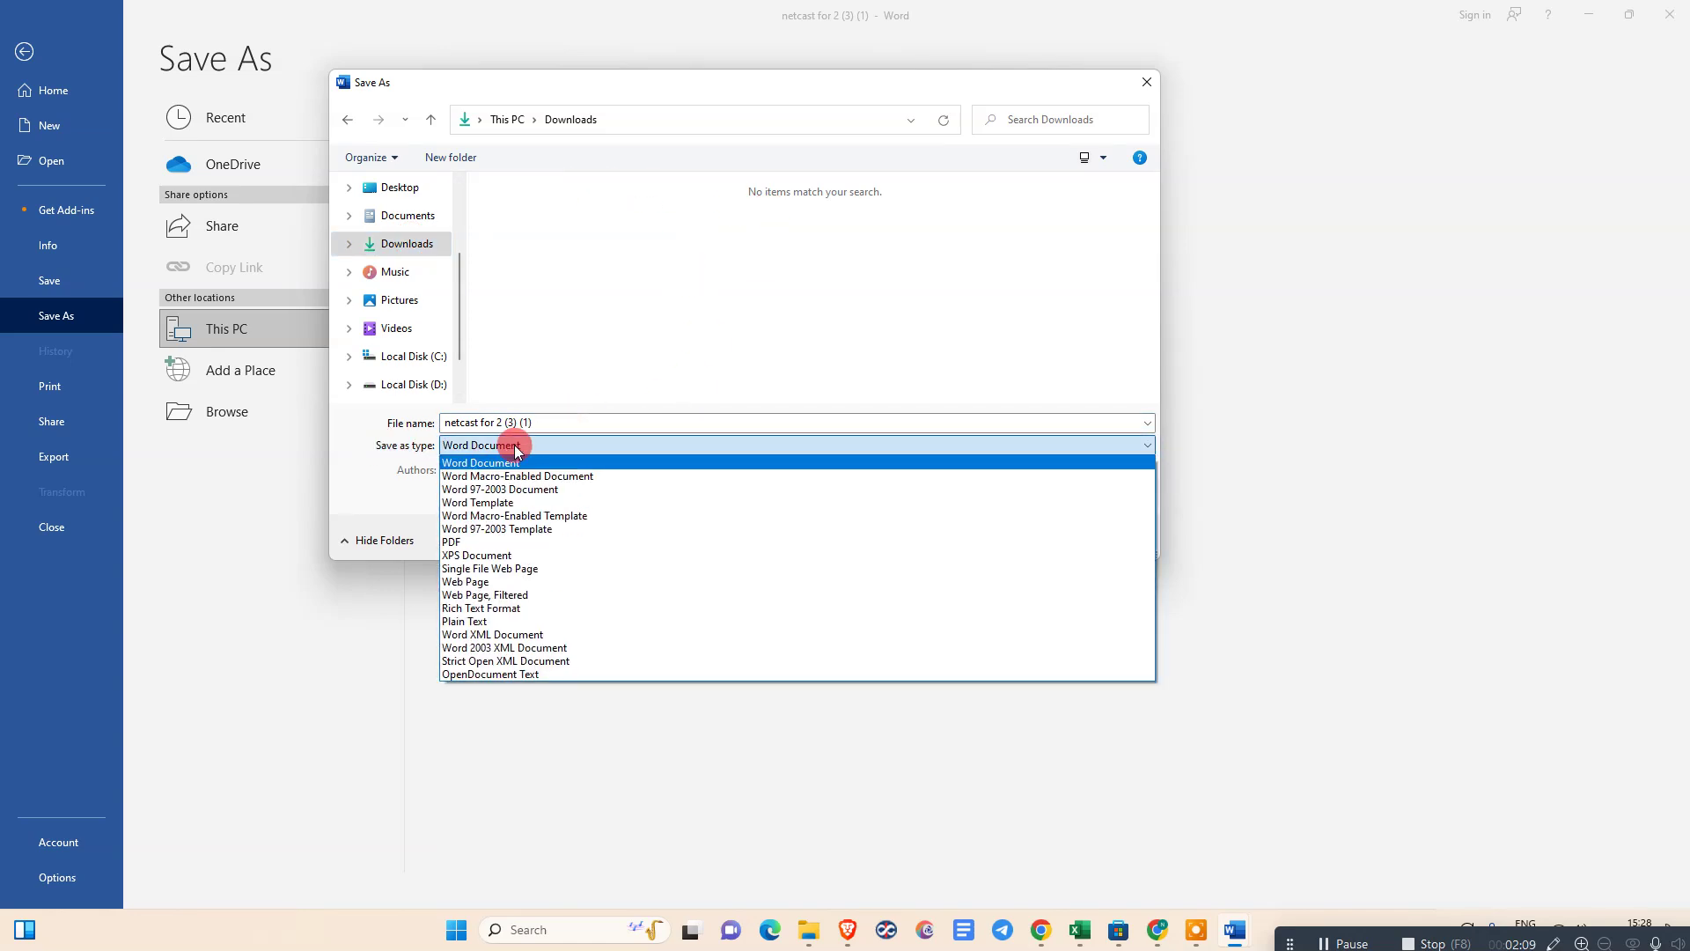
left_click(451, 541)
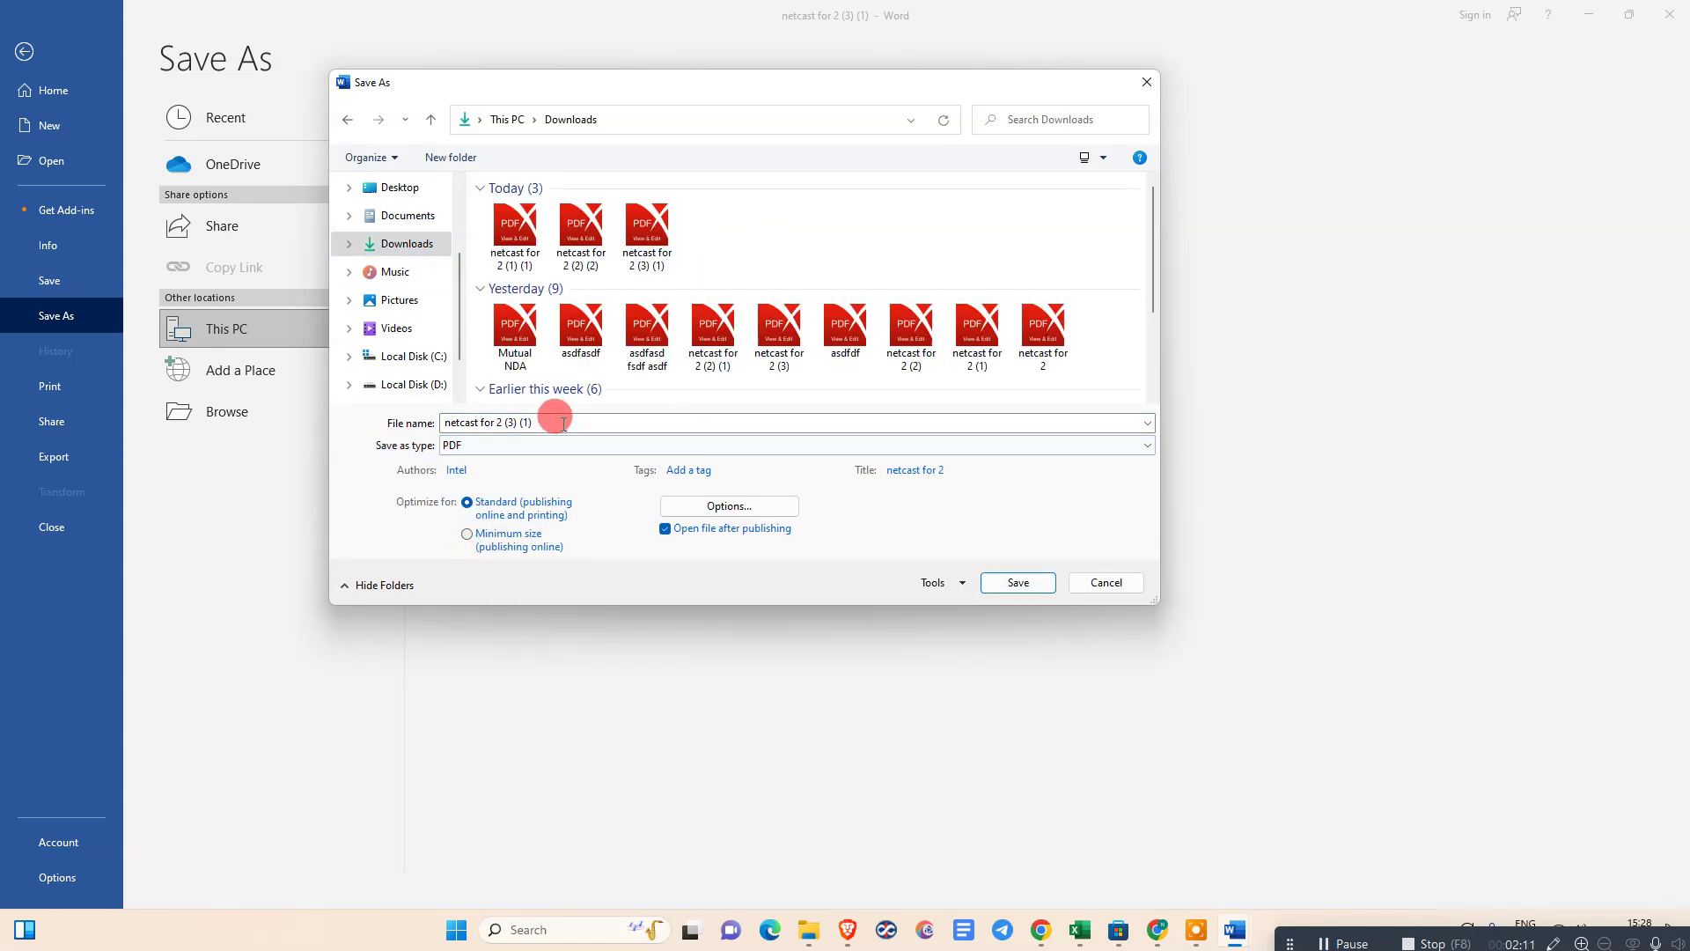
left_click(563, 422)
type("asdfasdf asdf sad")
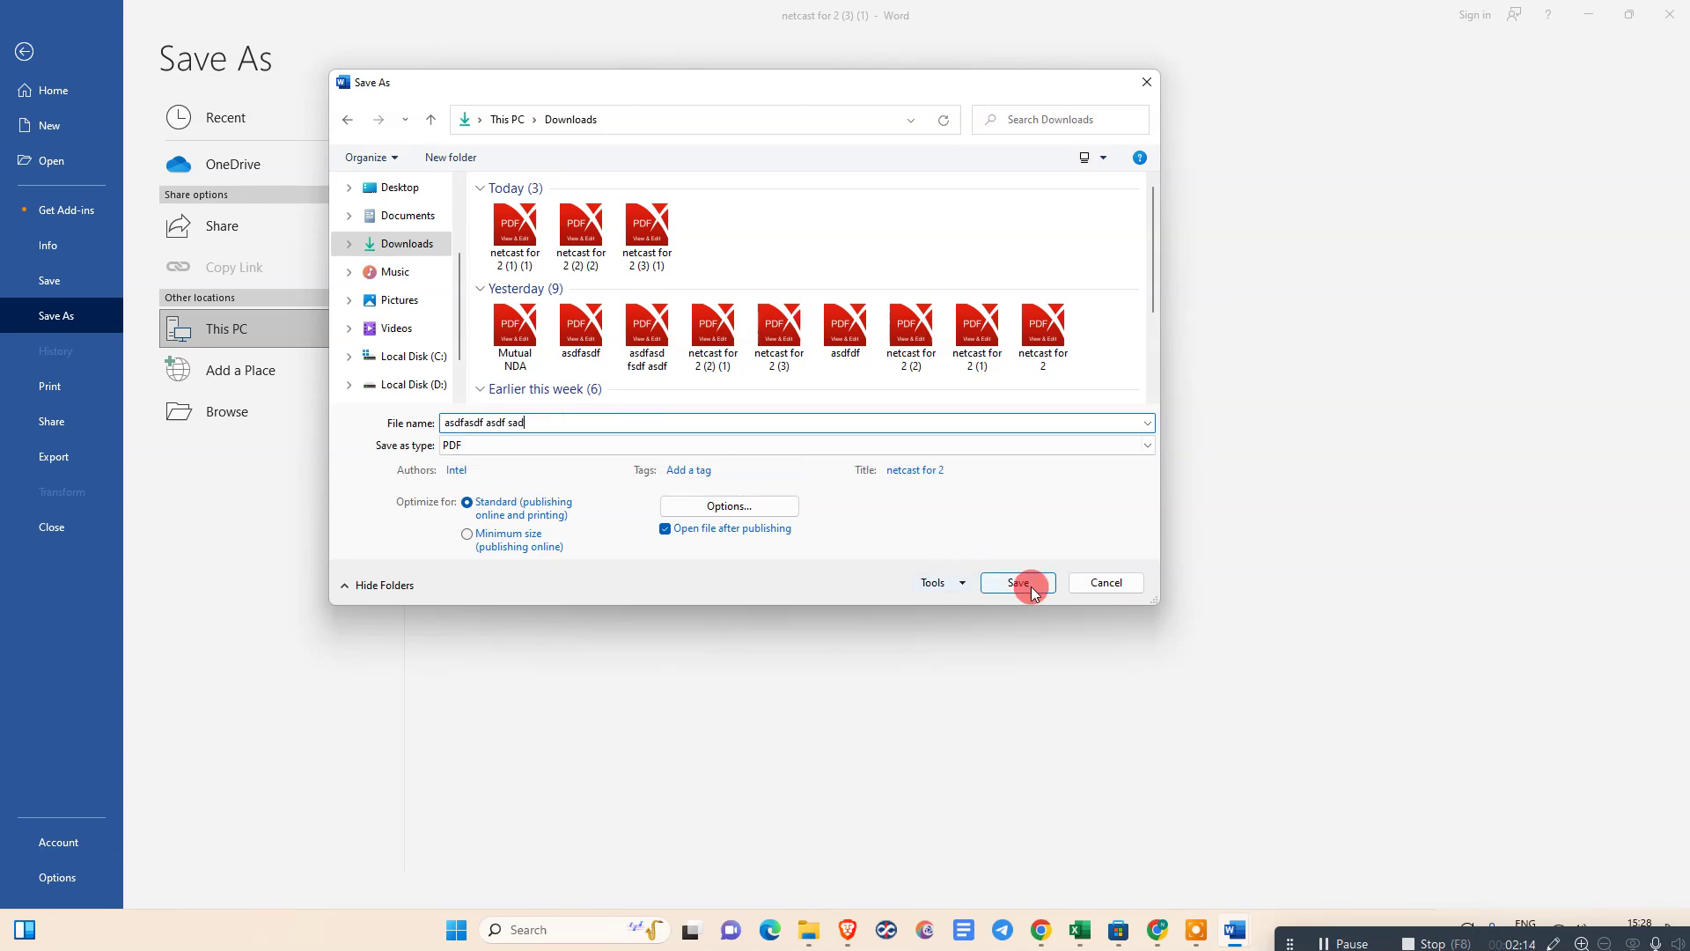
left_click(1023, 583)
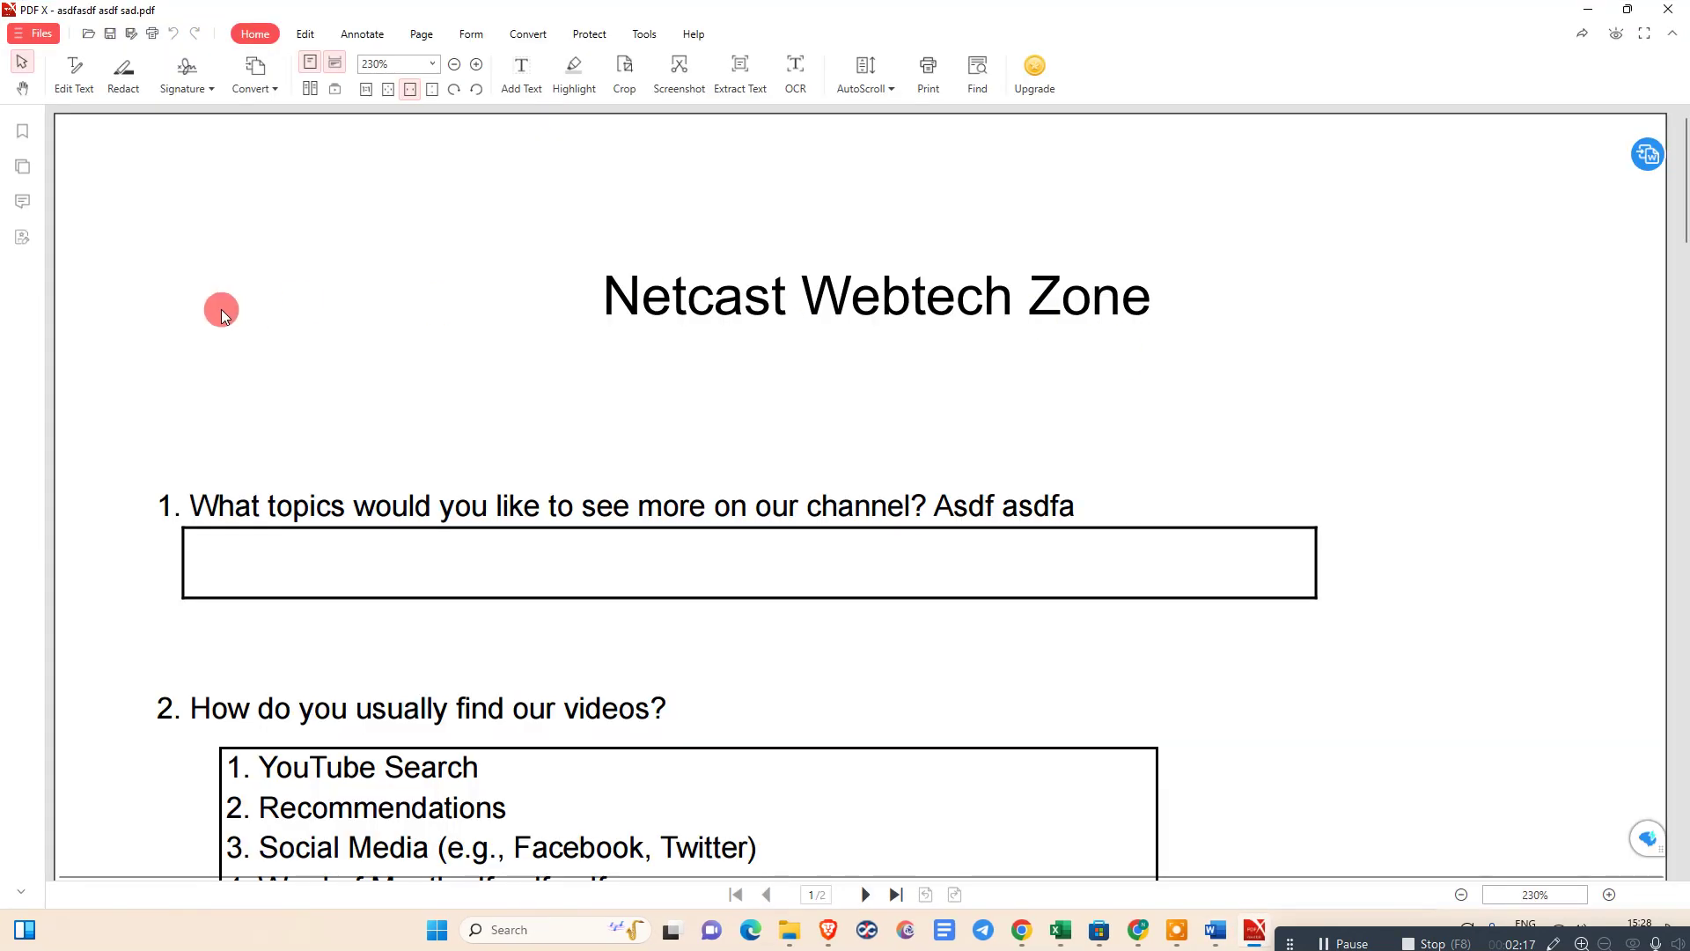
scroll(894, 405, "down", 5)
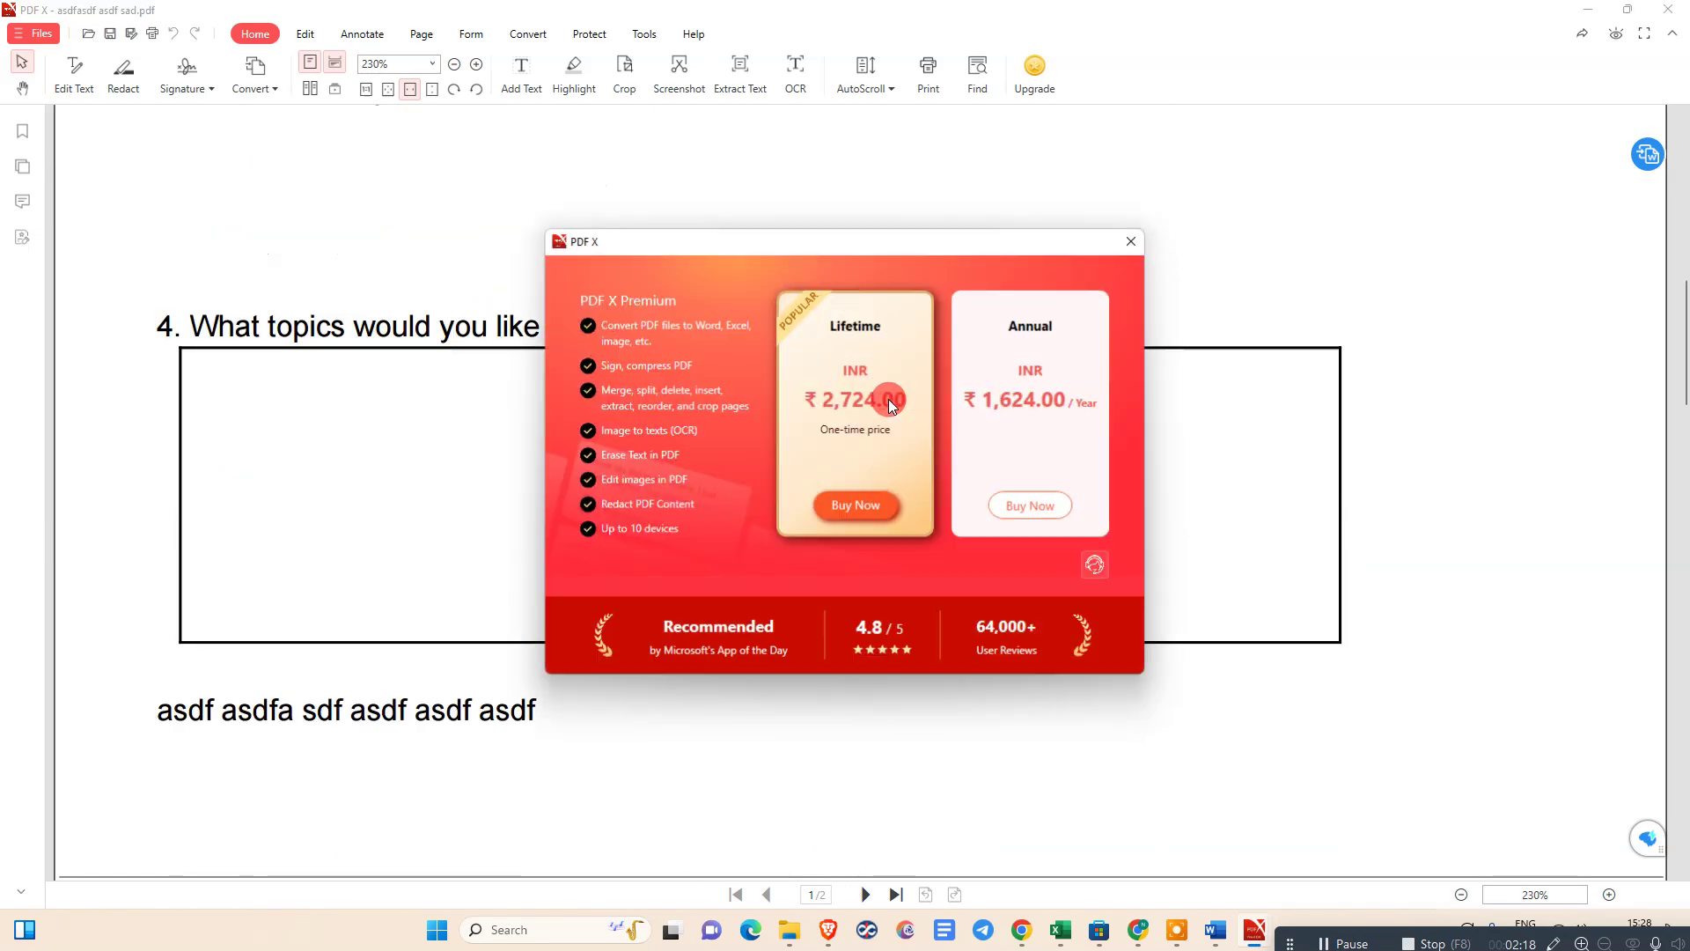
left_click(1128, 249)
scroll(837, 444, "up", 5)
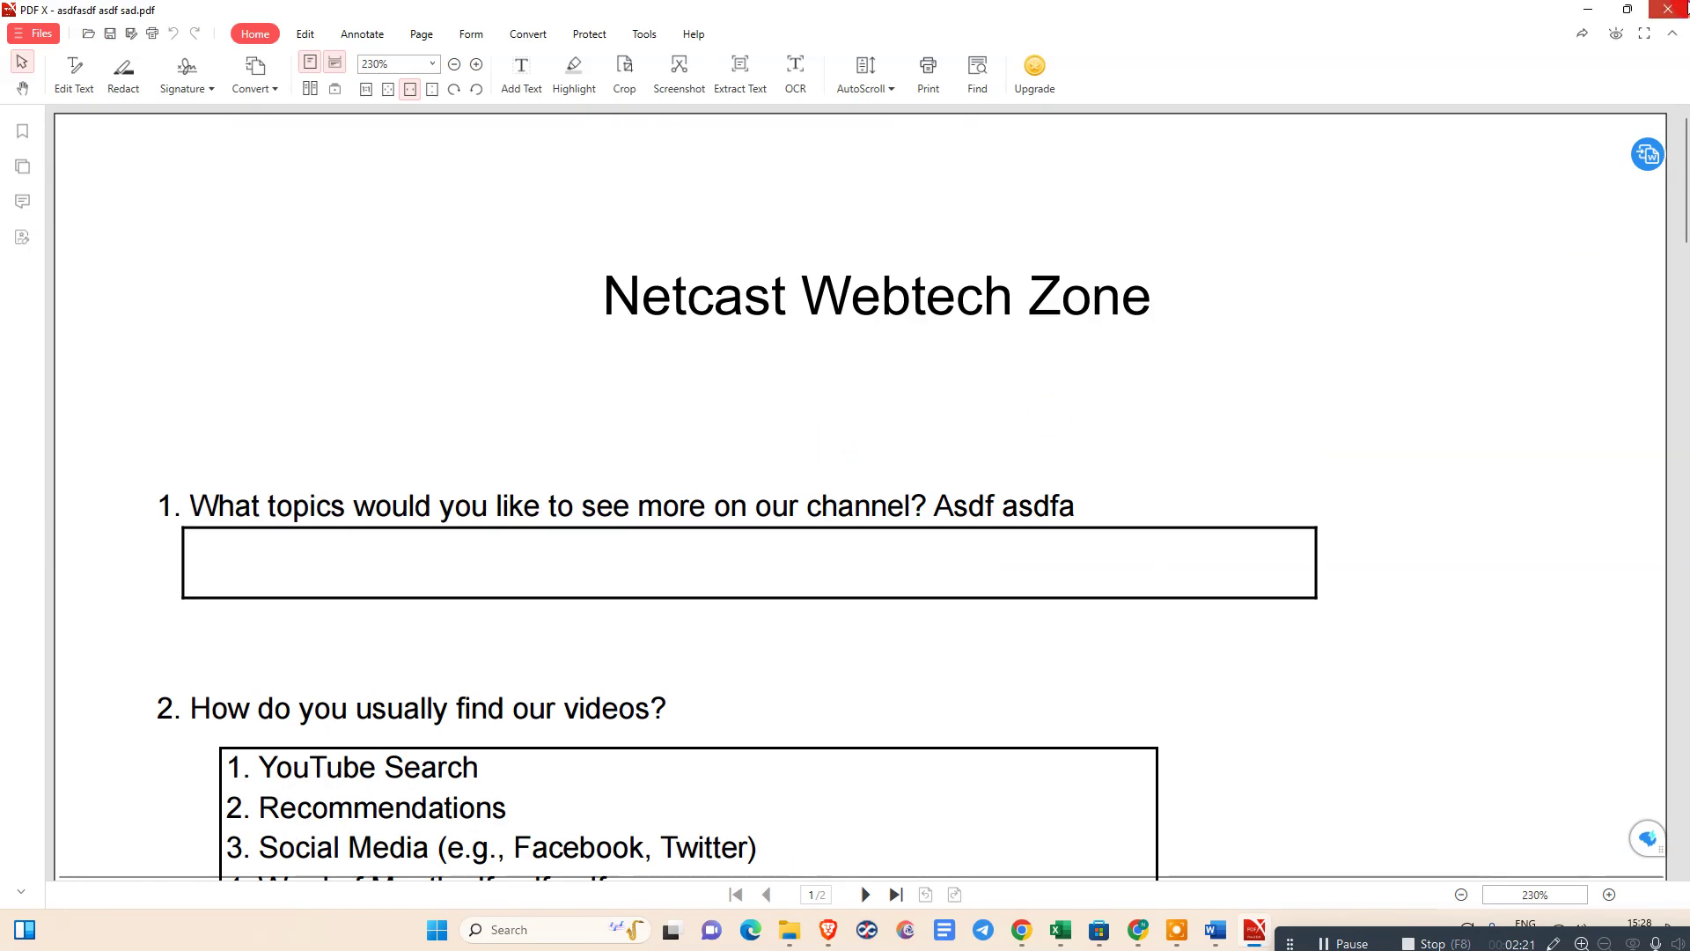
left_click(1666, 10)
Exit PDF X, switch to Chrome and open Google Docs from the Google apps panel.
left_click(999, 330)
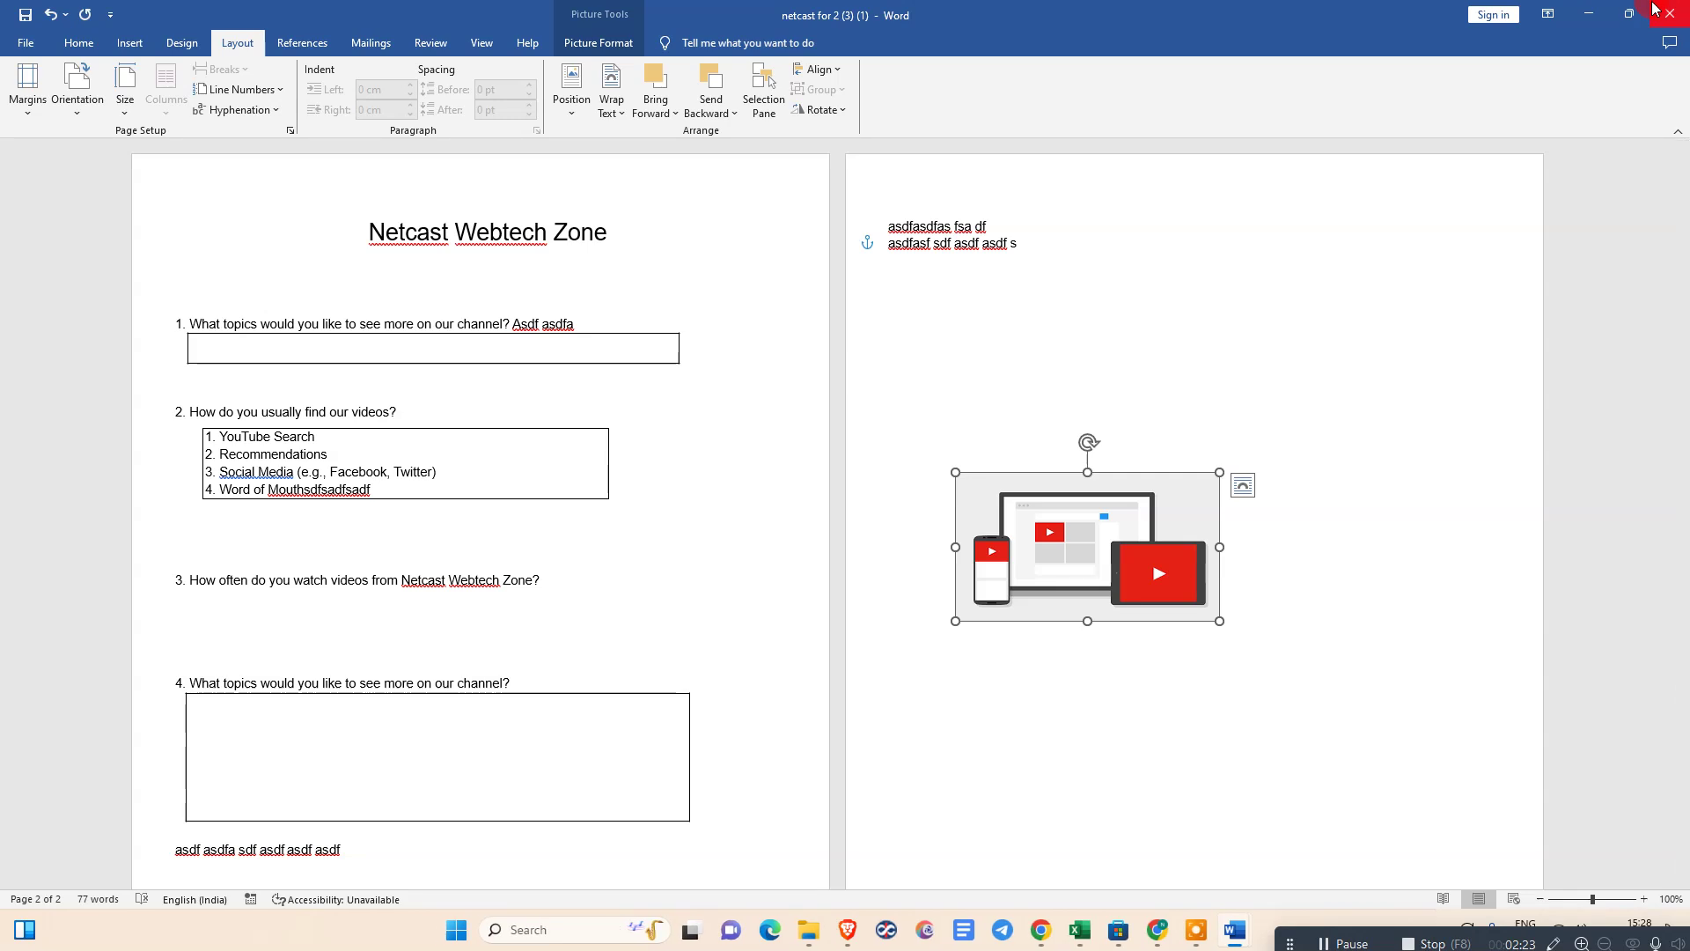
left_click(1163, 931)
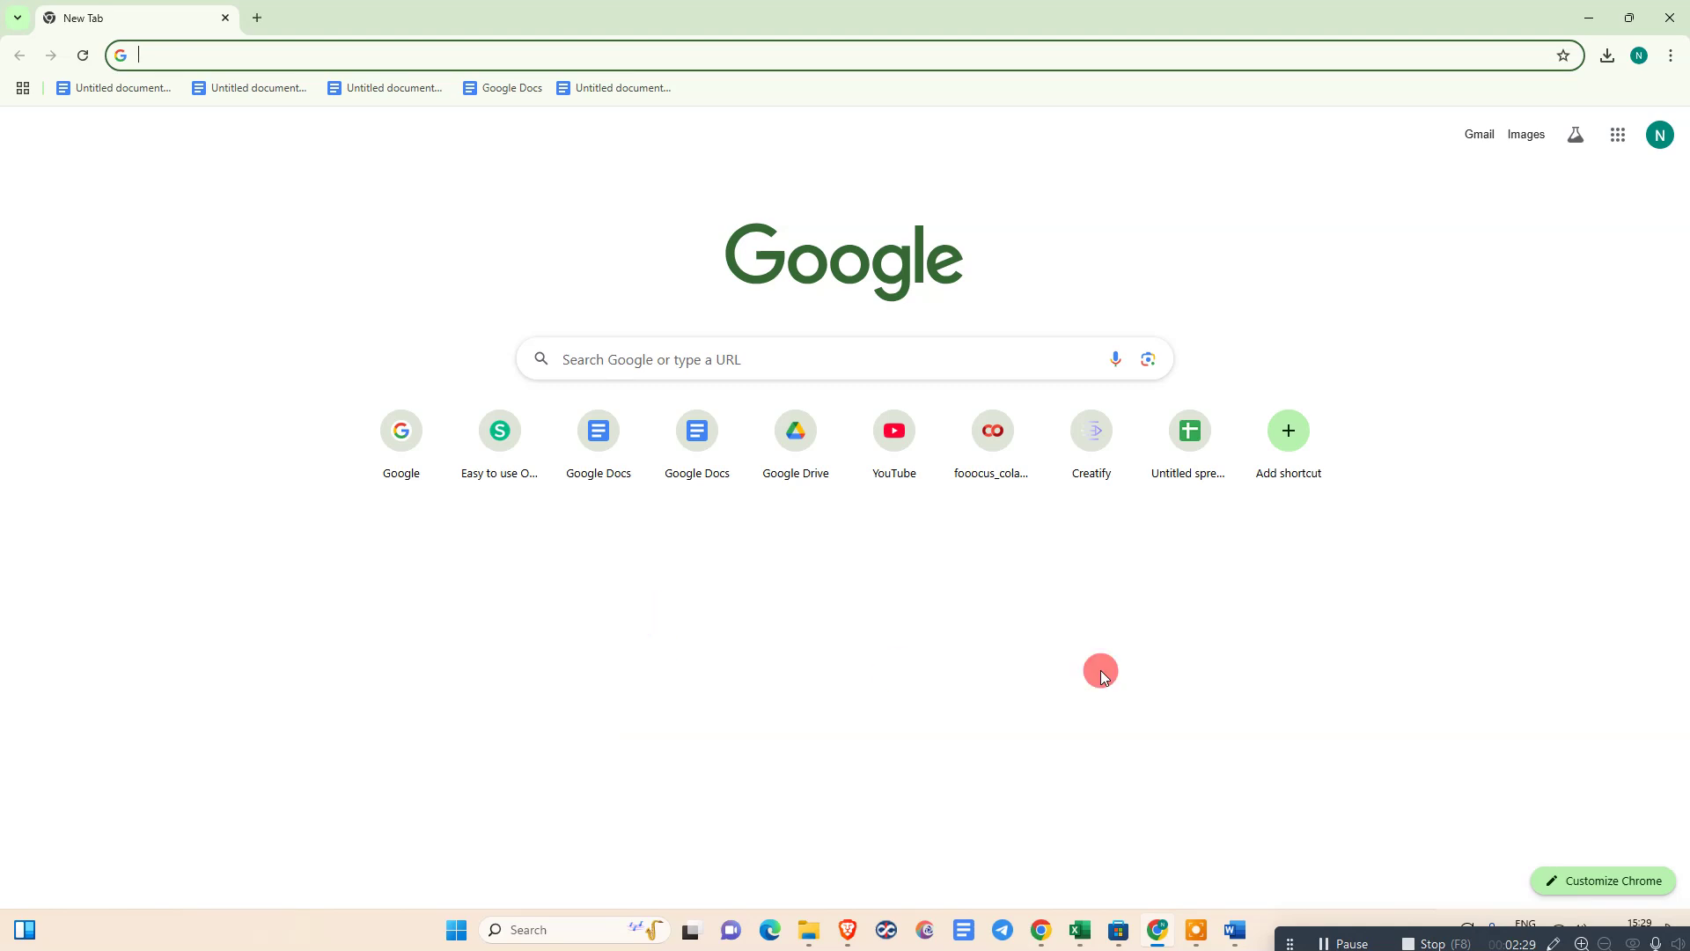
left_click(1660, 135)
left_click(981, 178)
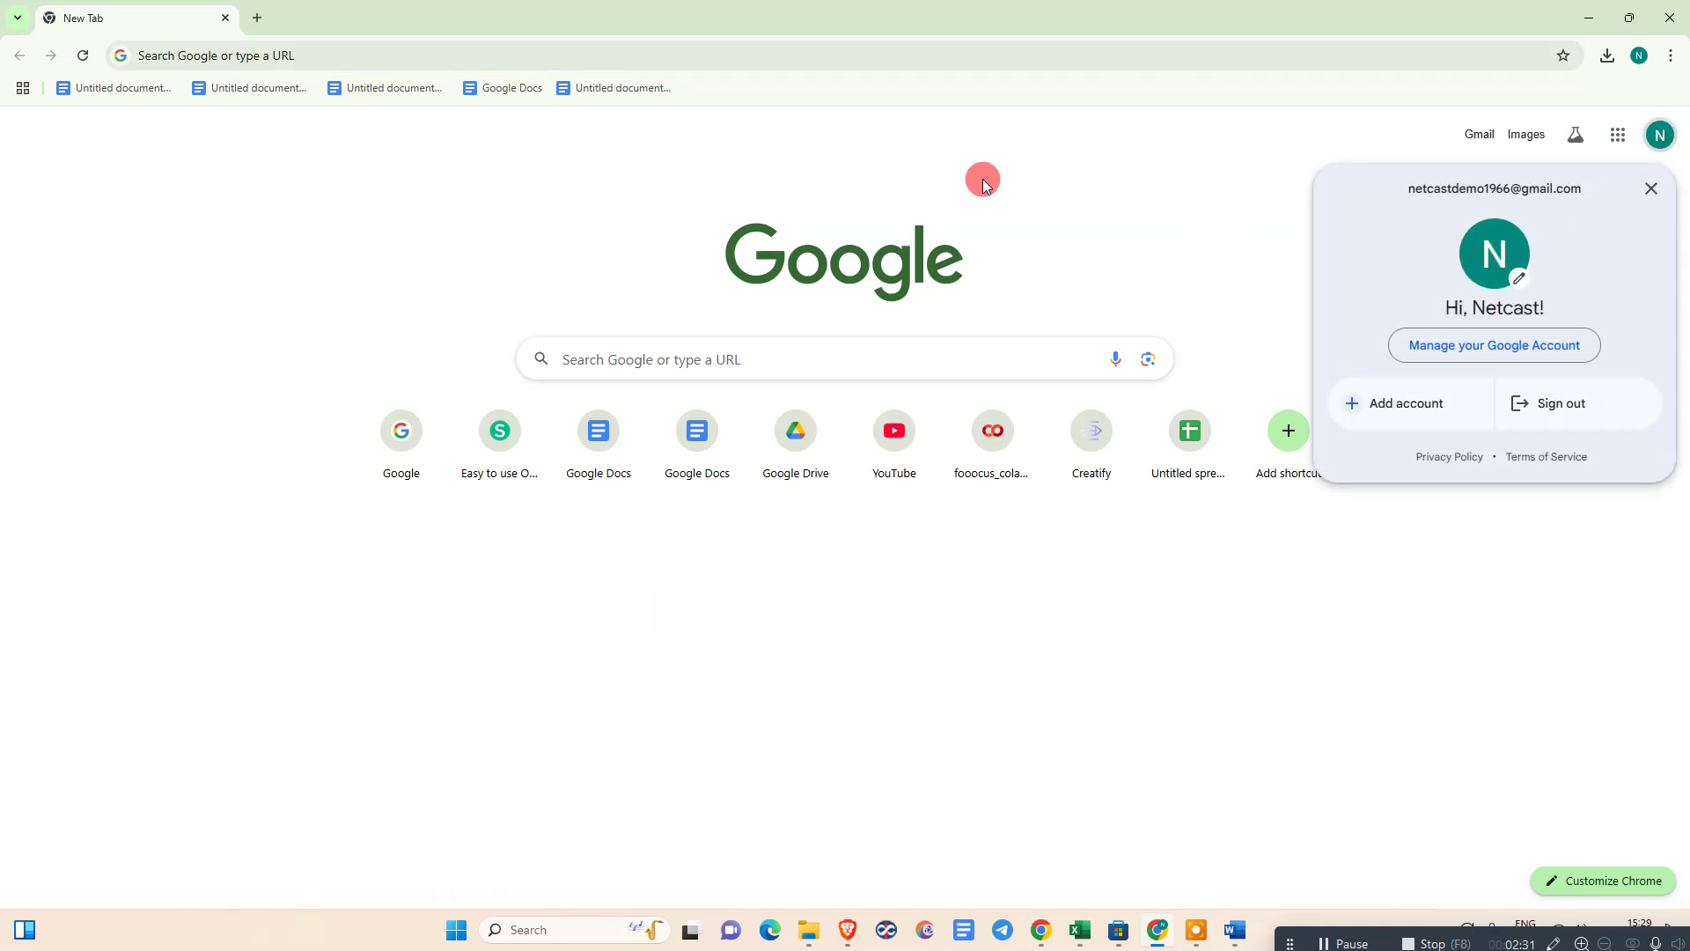
left_click(1619, 134)
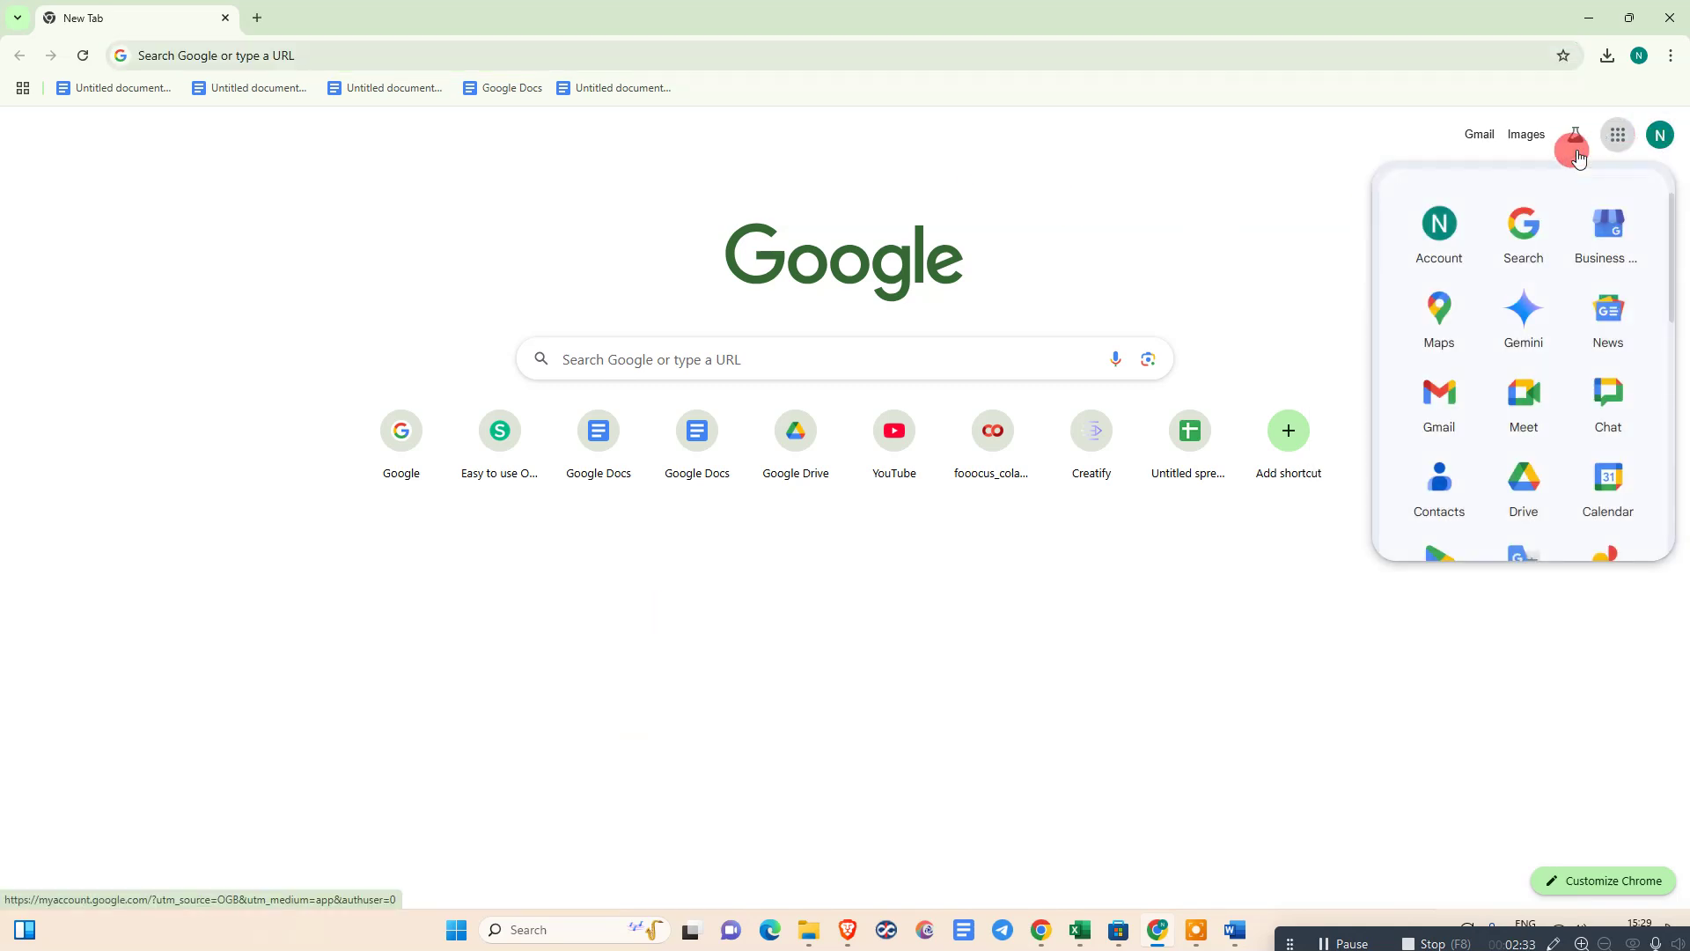
scroll(1545, 297, "down", 2)
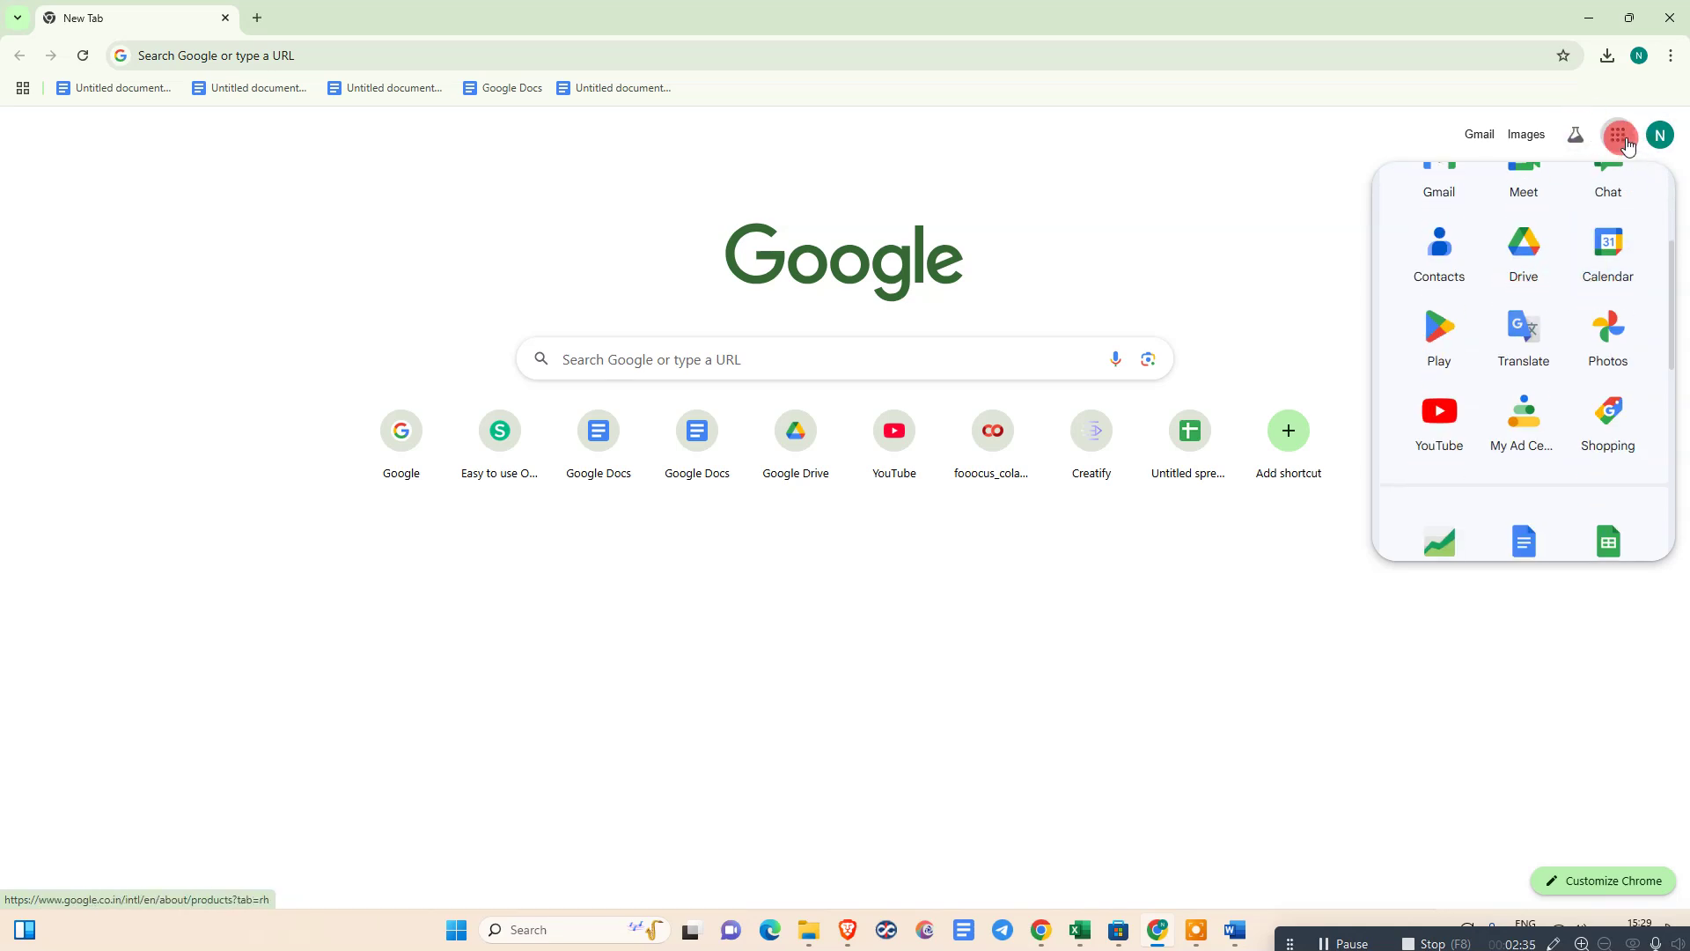
left_click(1534, 327)
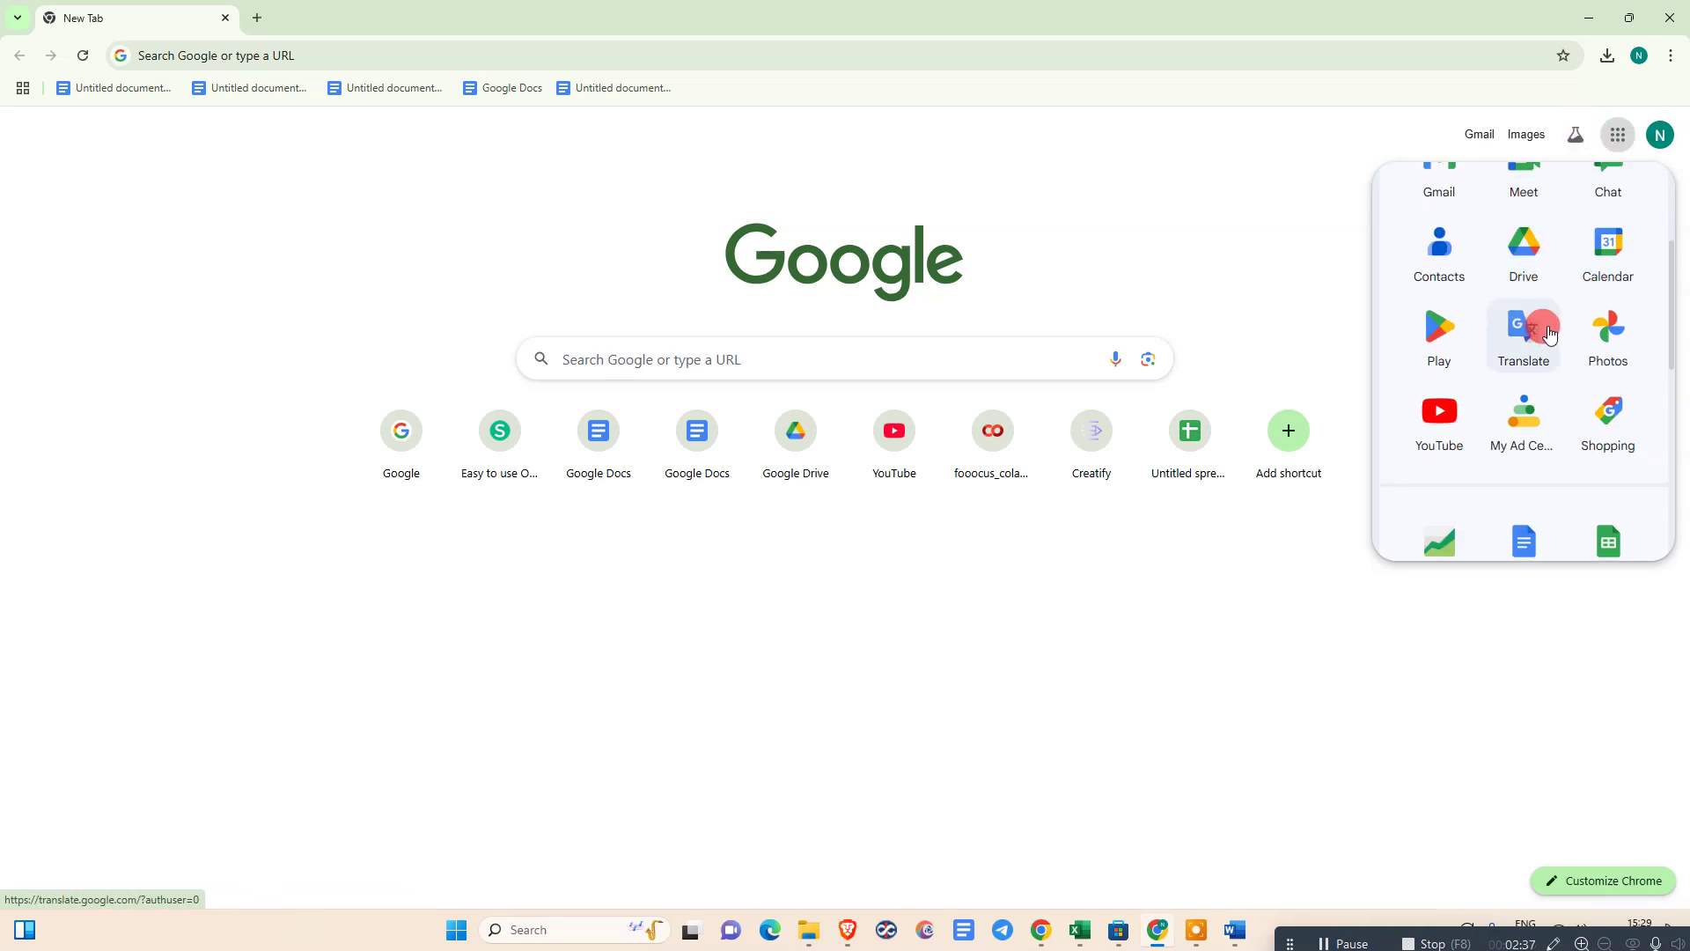
scroll(1538, 337, "down", 3)
left_click(1539, 314)
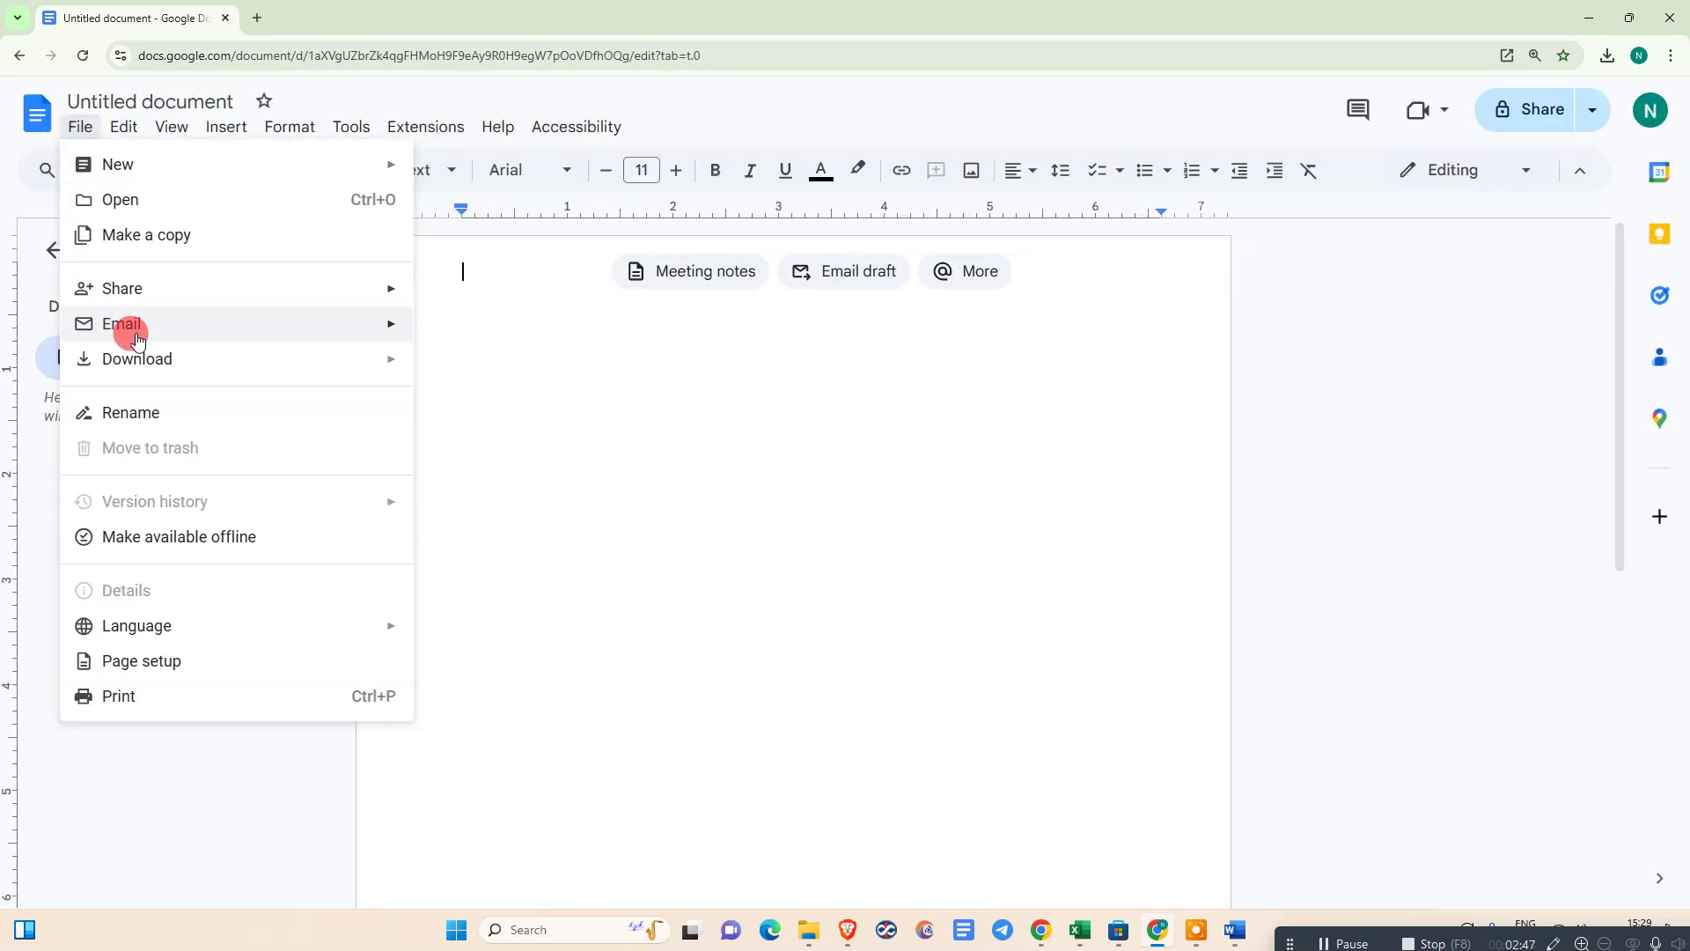
left_click(159, 200)
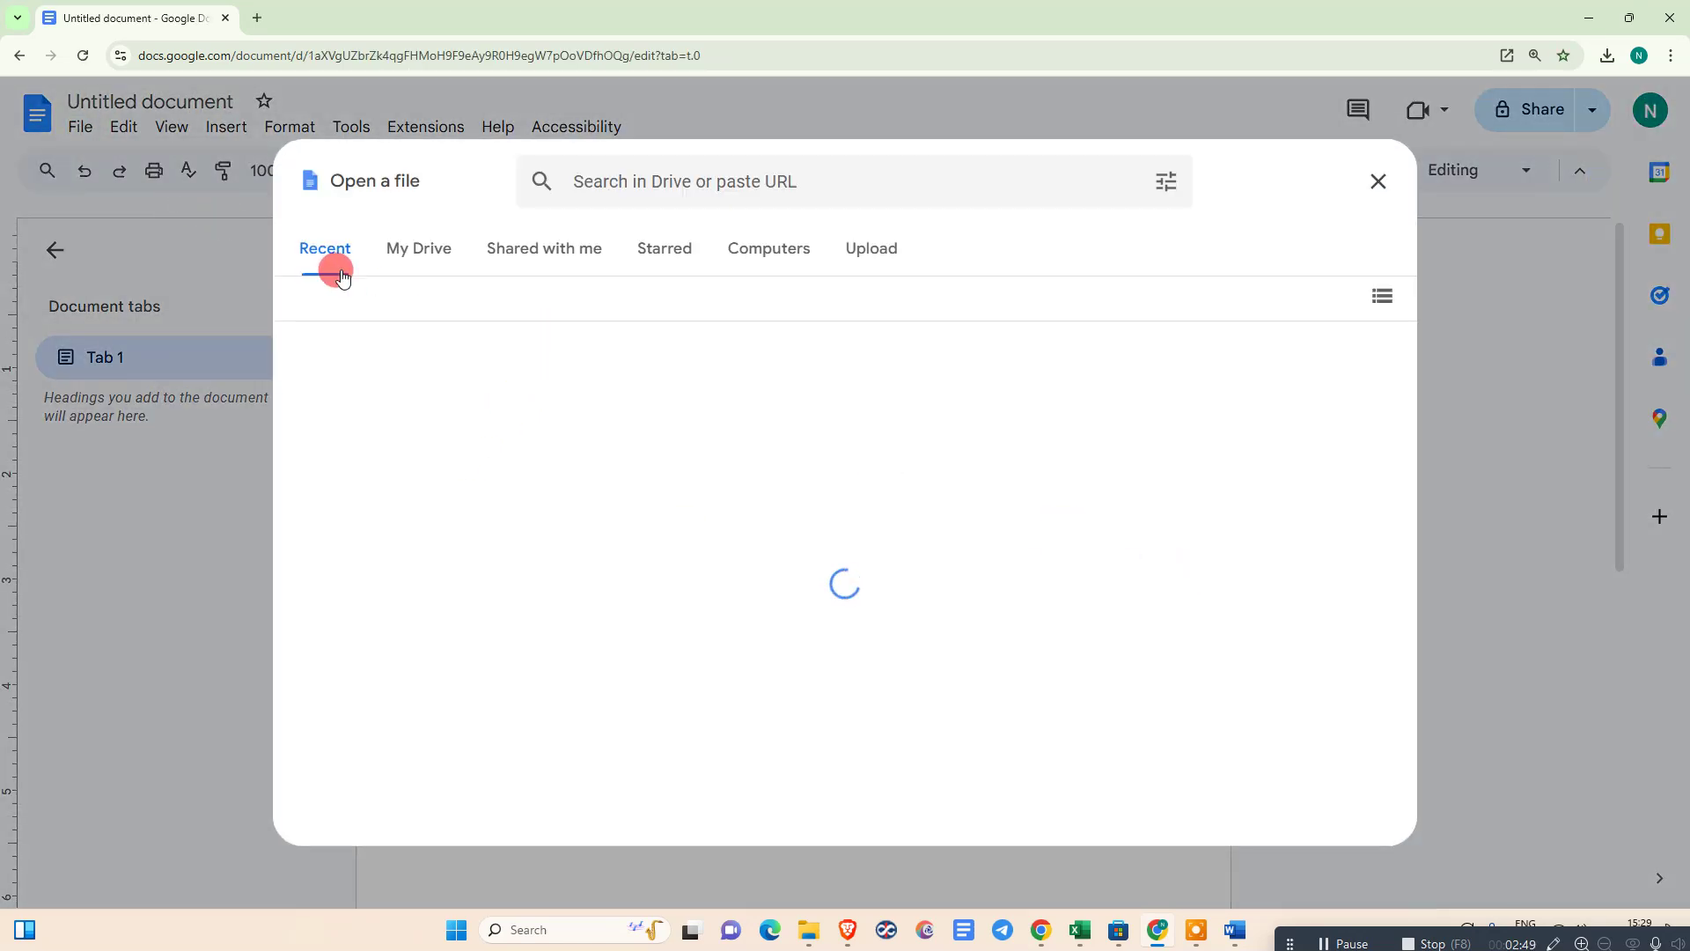
left_click(426, 264)
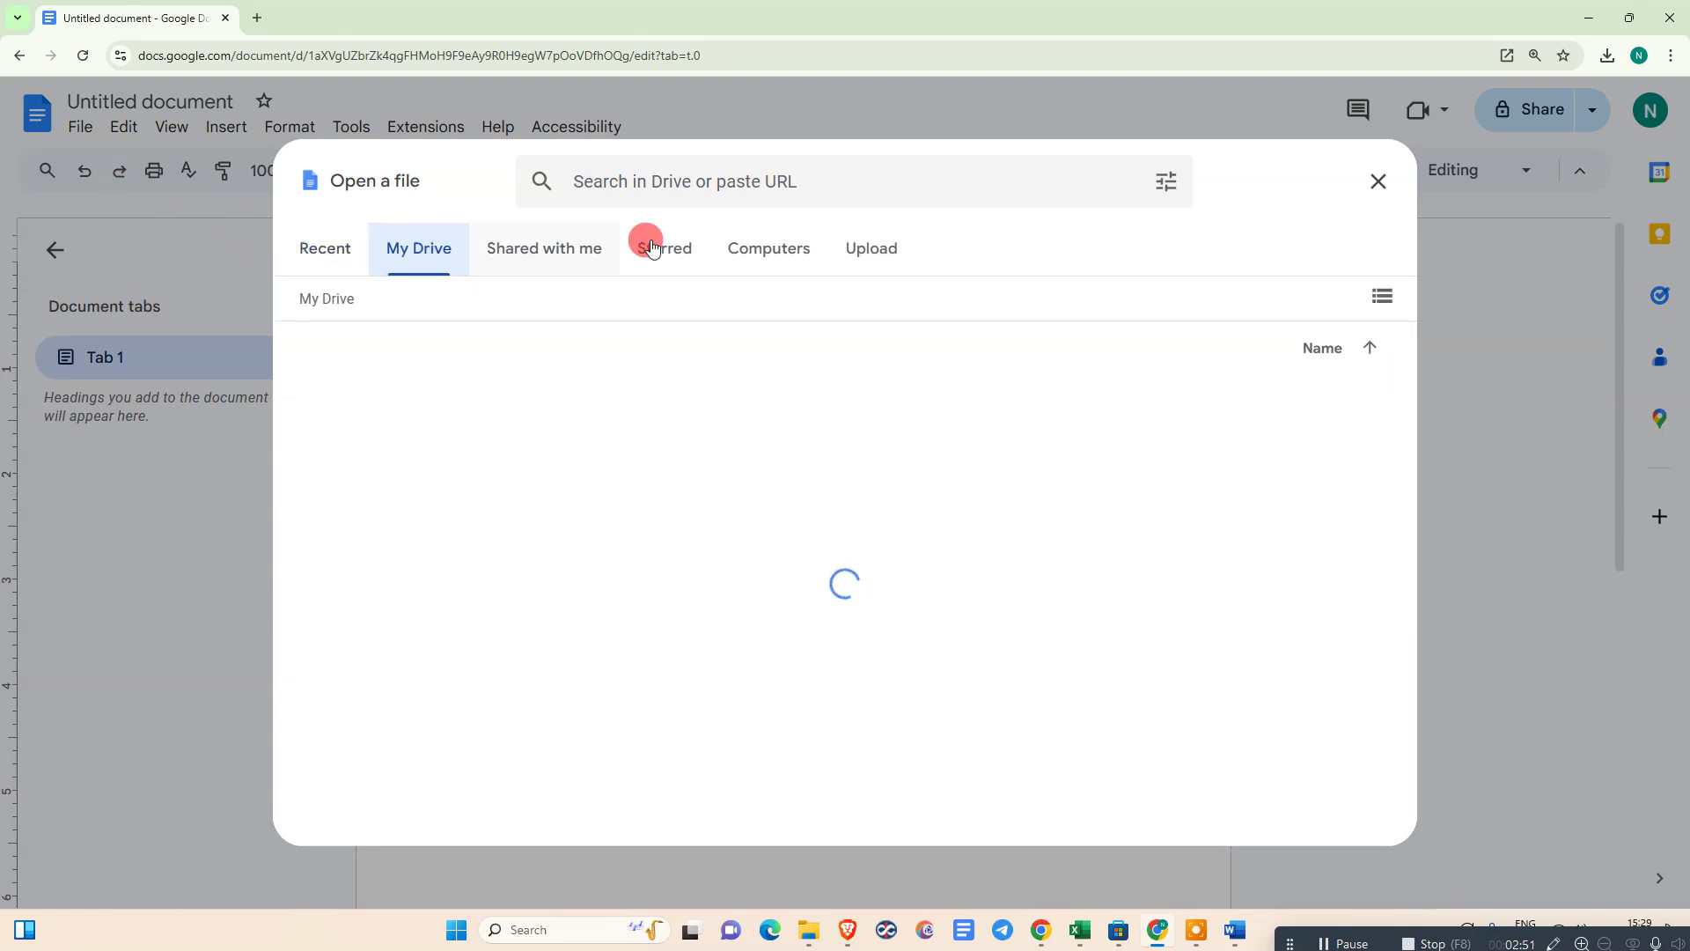
left_click(759, 253)
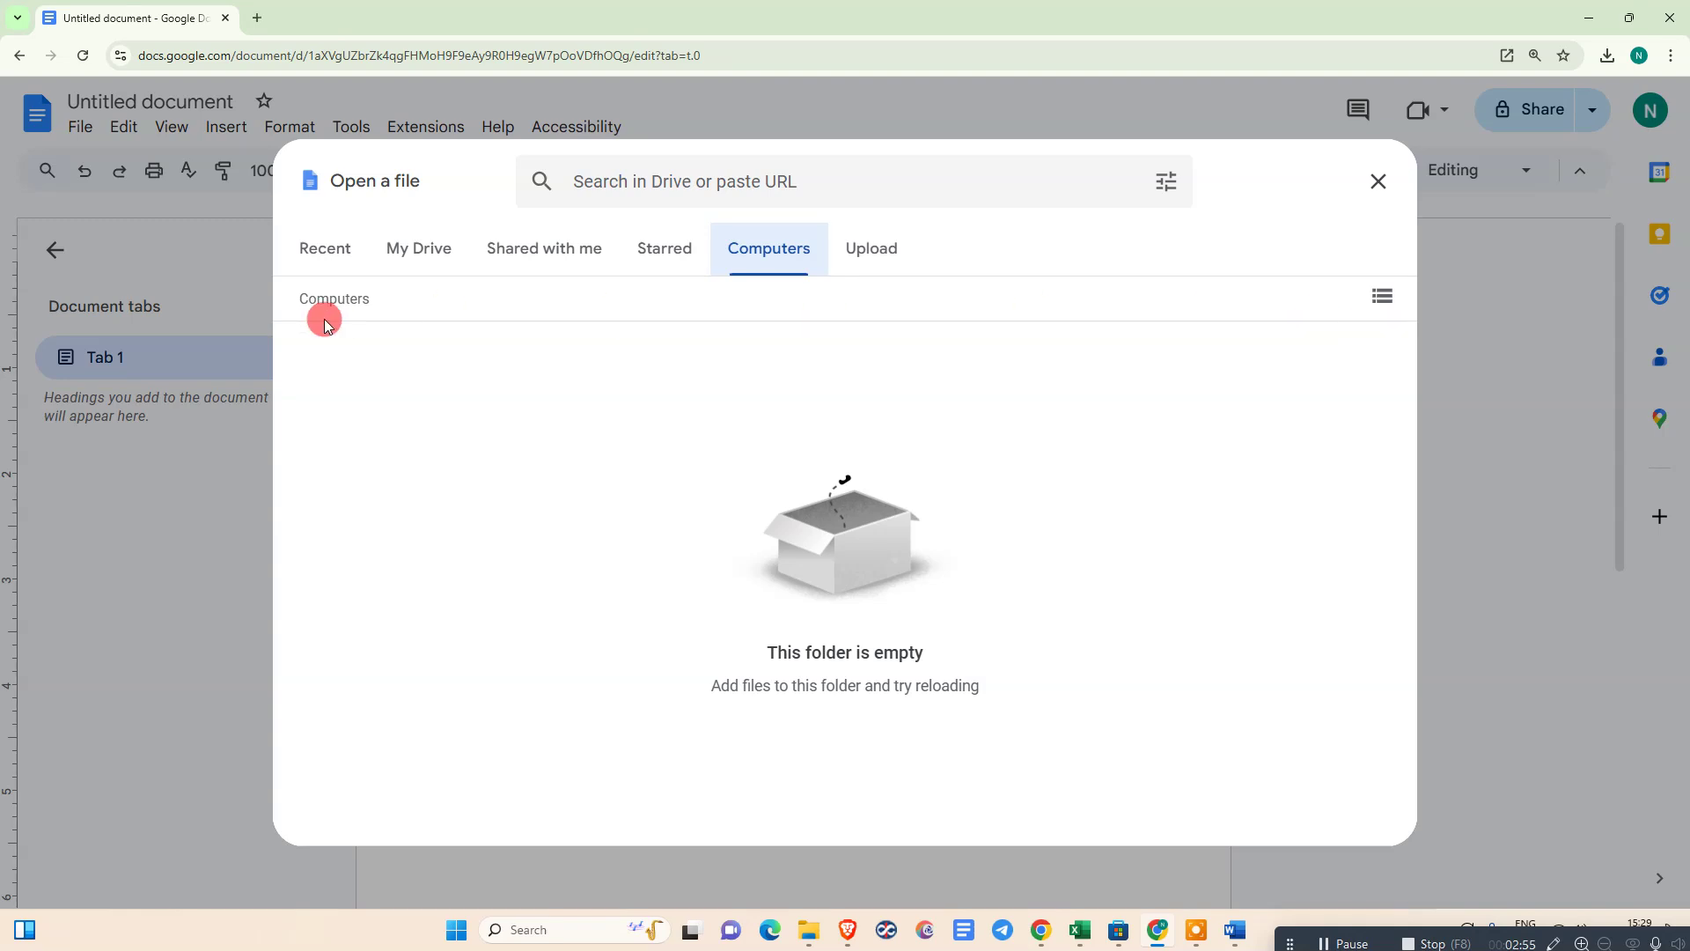
left_click(869, 249)
left_click(833, 637)
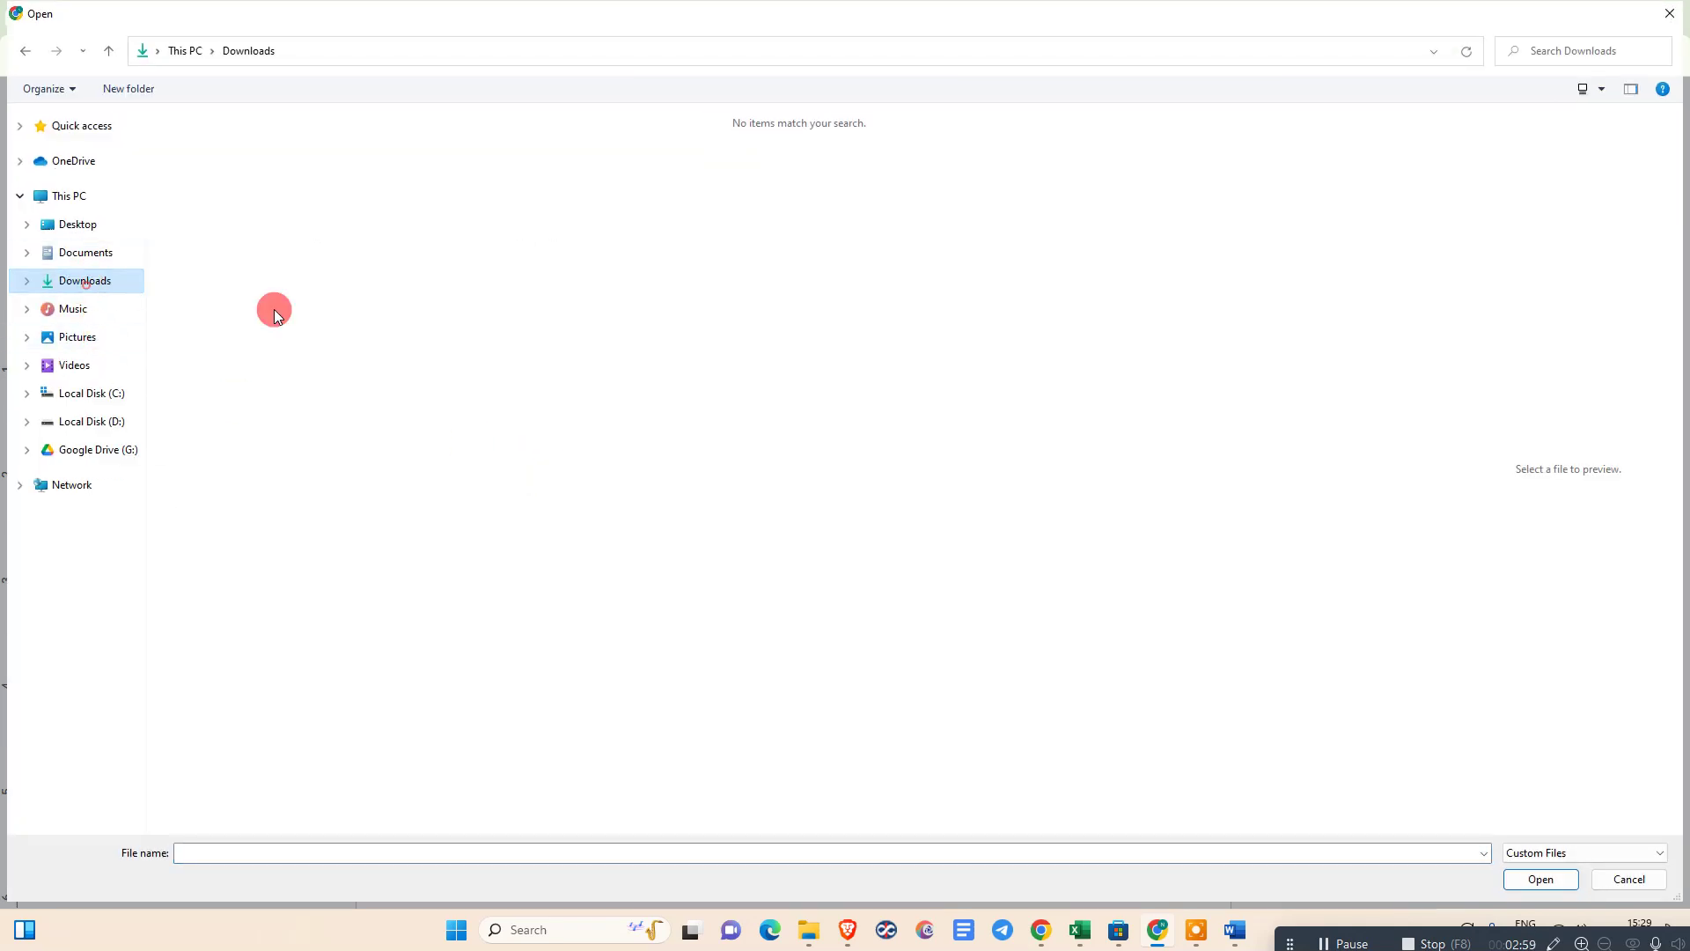
left_click(1578, 855)
left_click(1565, 885)
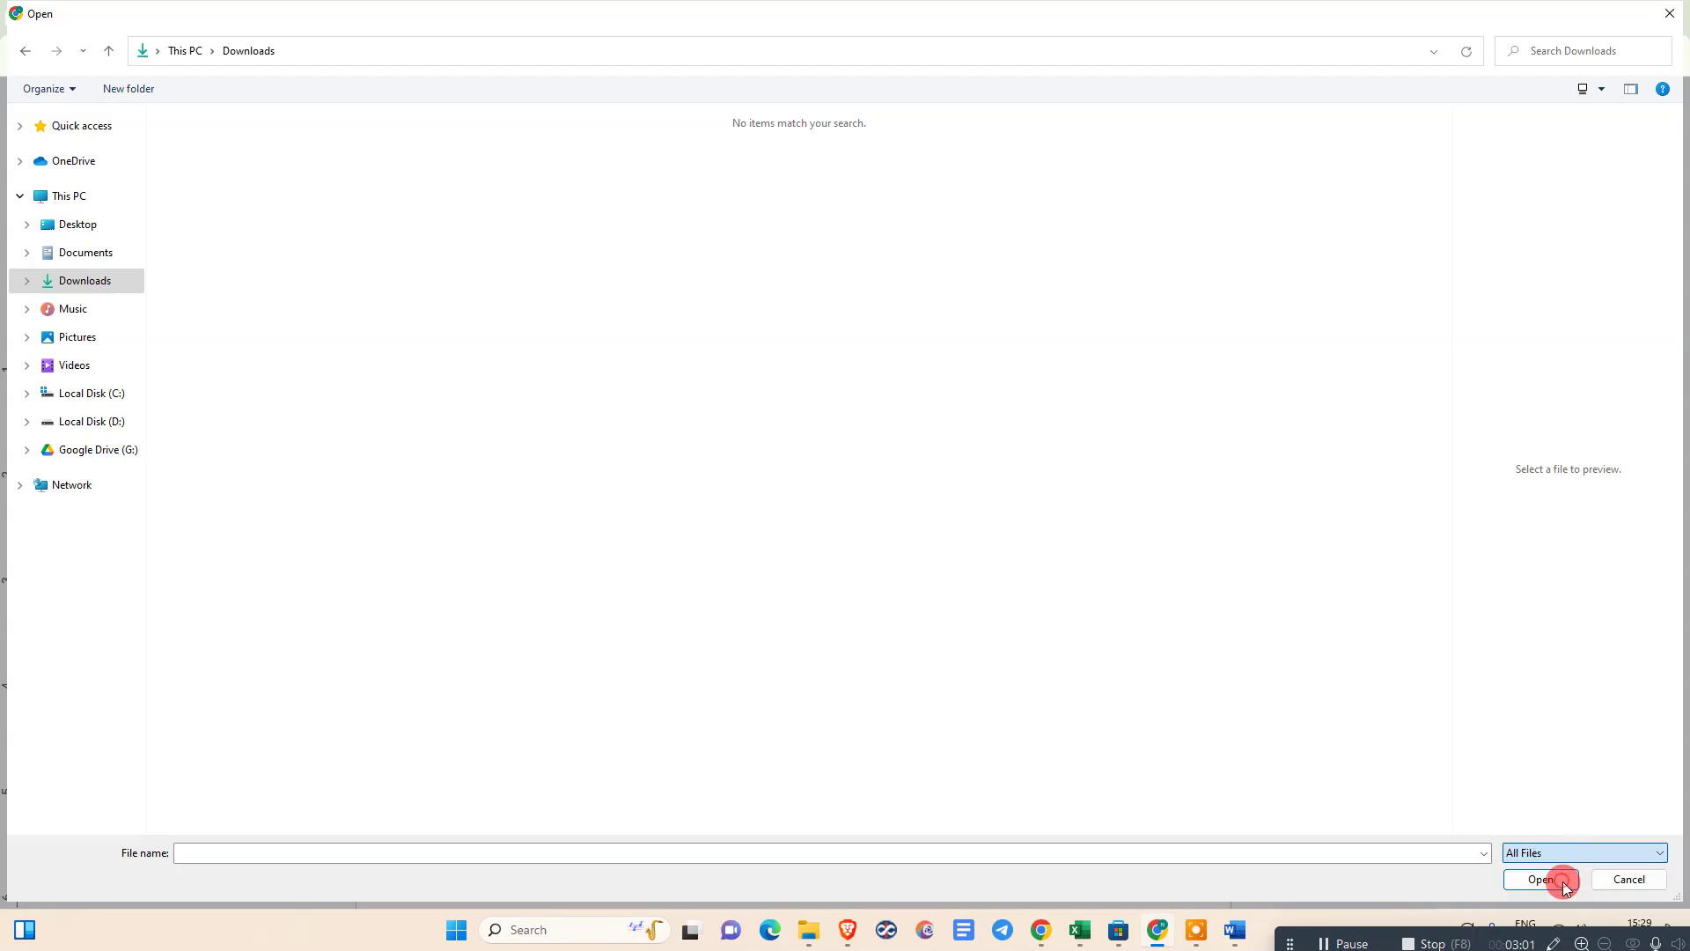
left_click(521, 284)
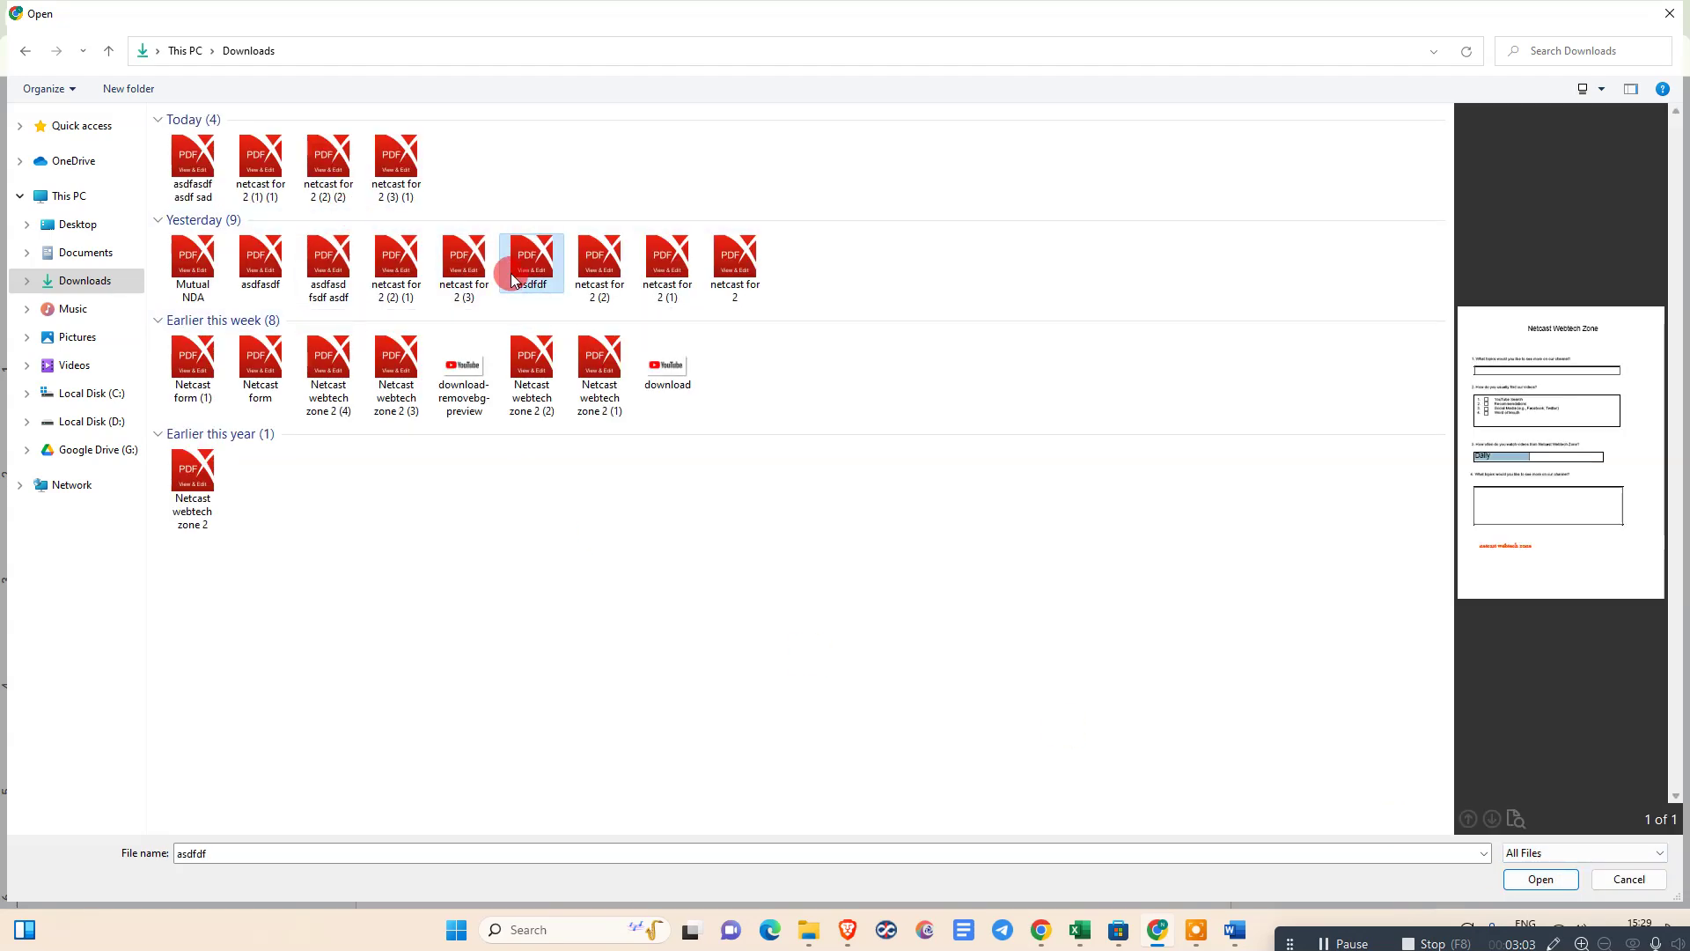
left_click(1539, 880)
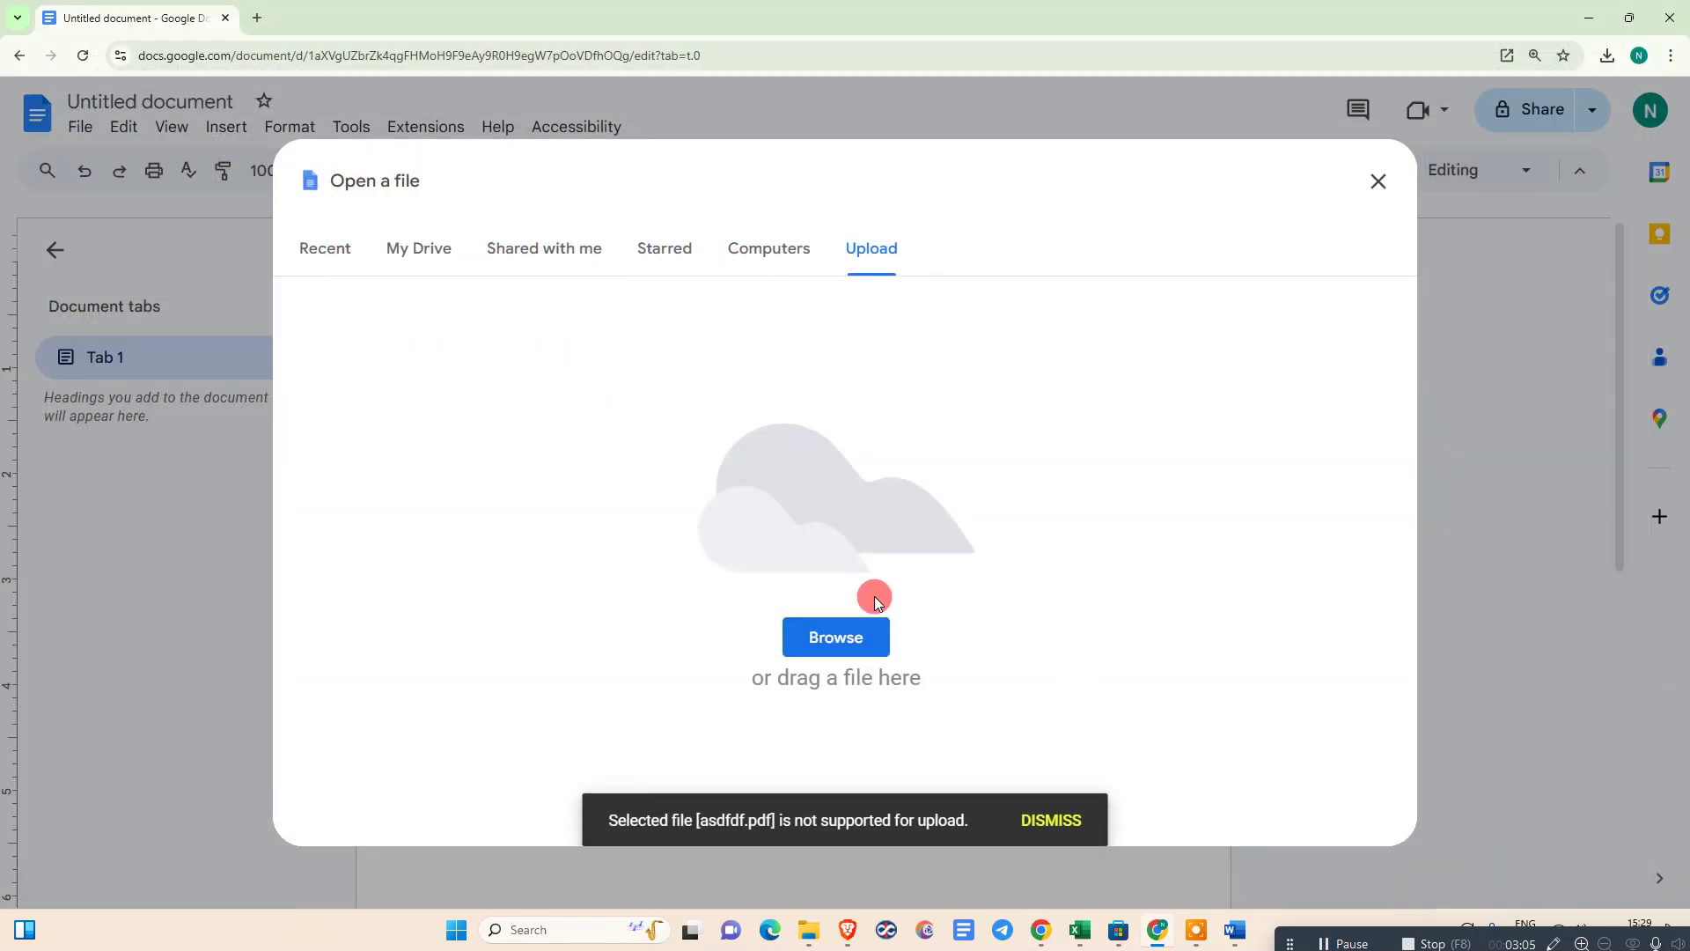
left_click(1055, 822)
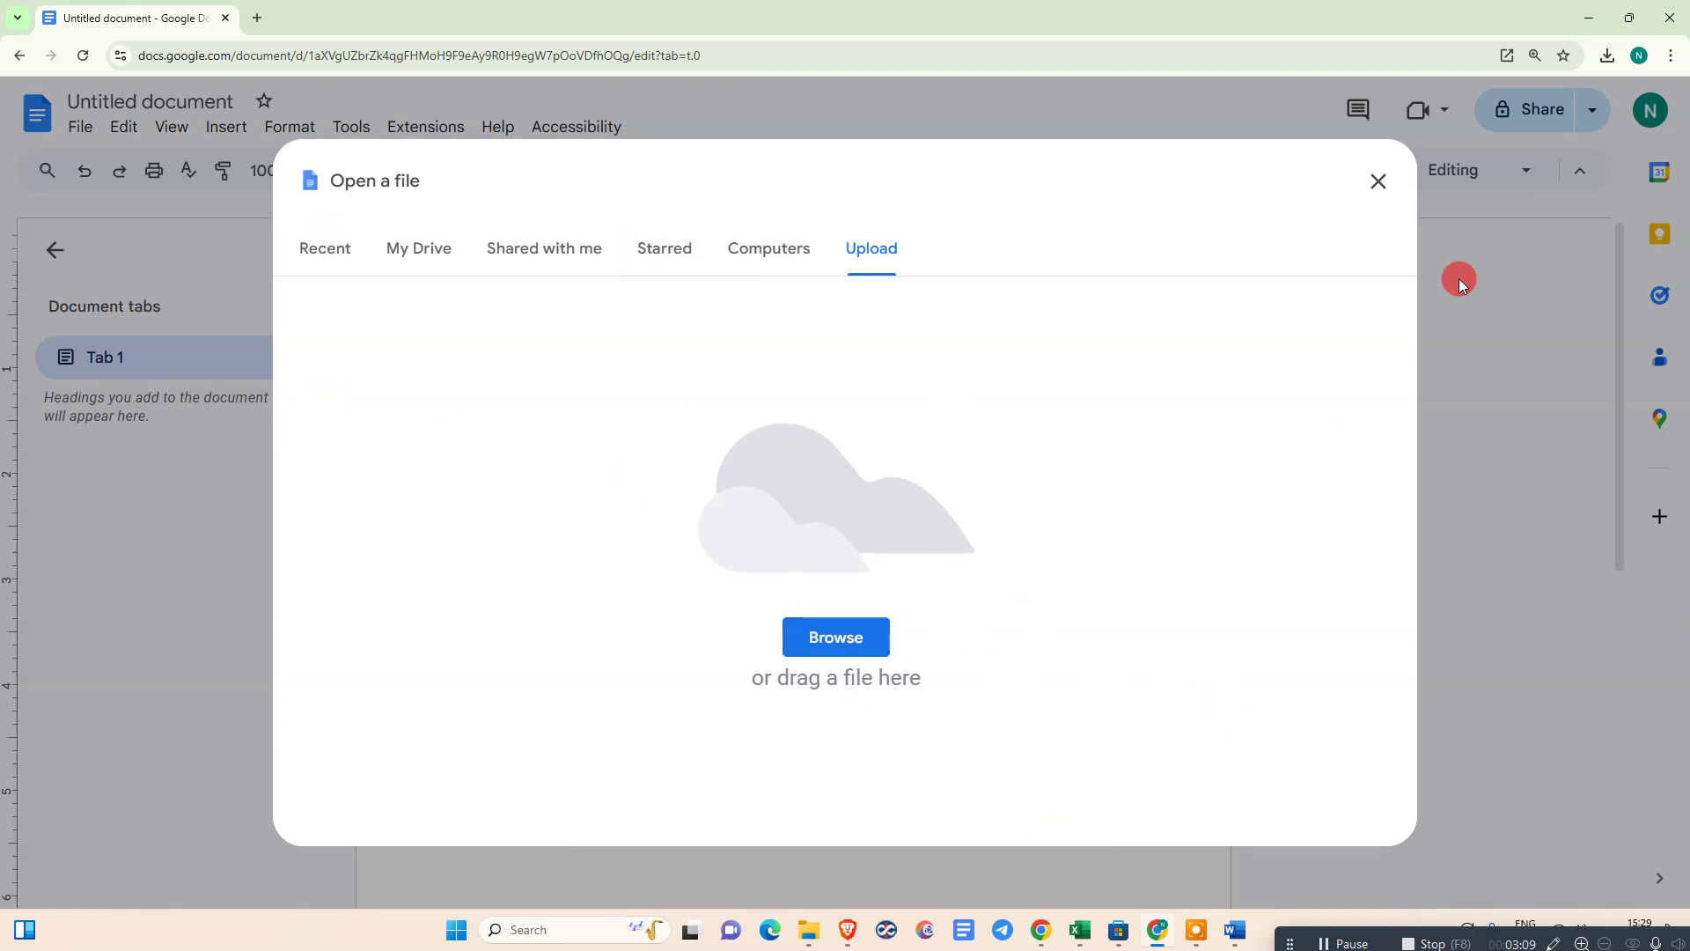
left_click(1381, 185)
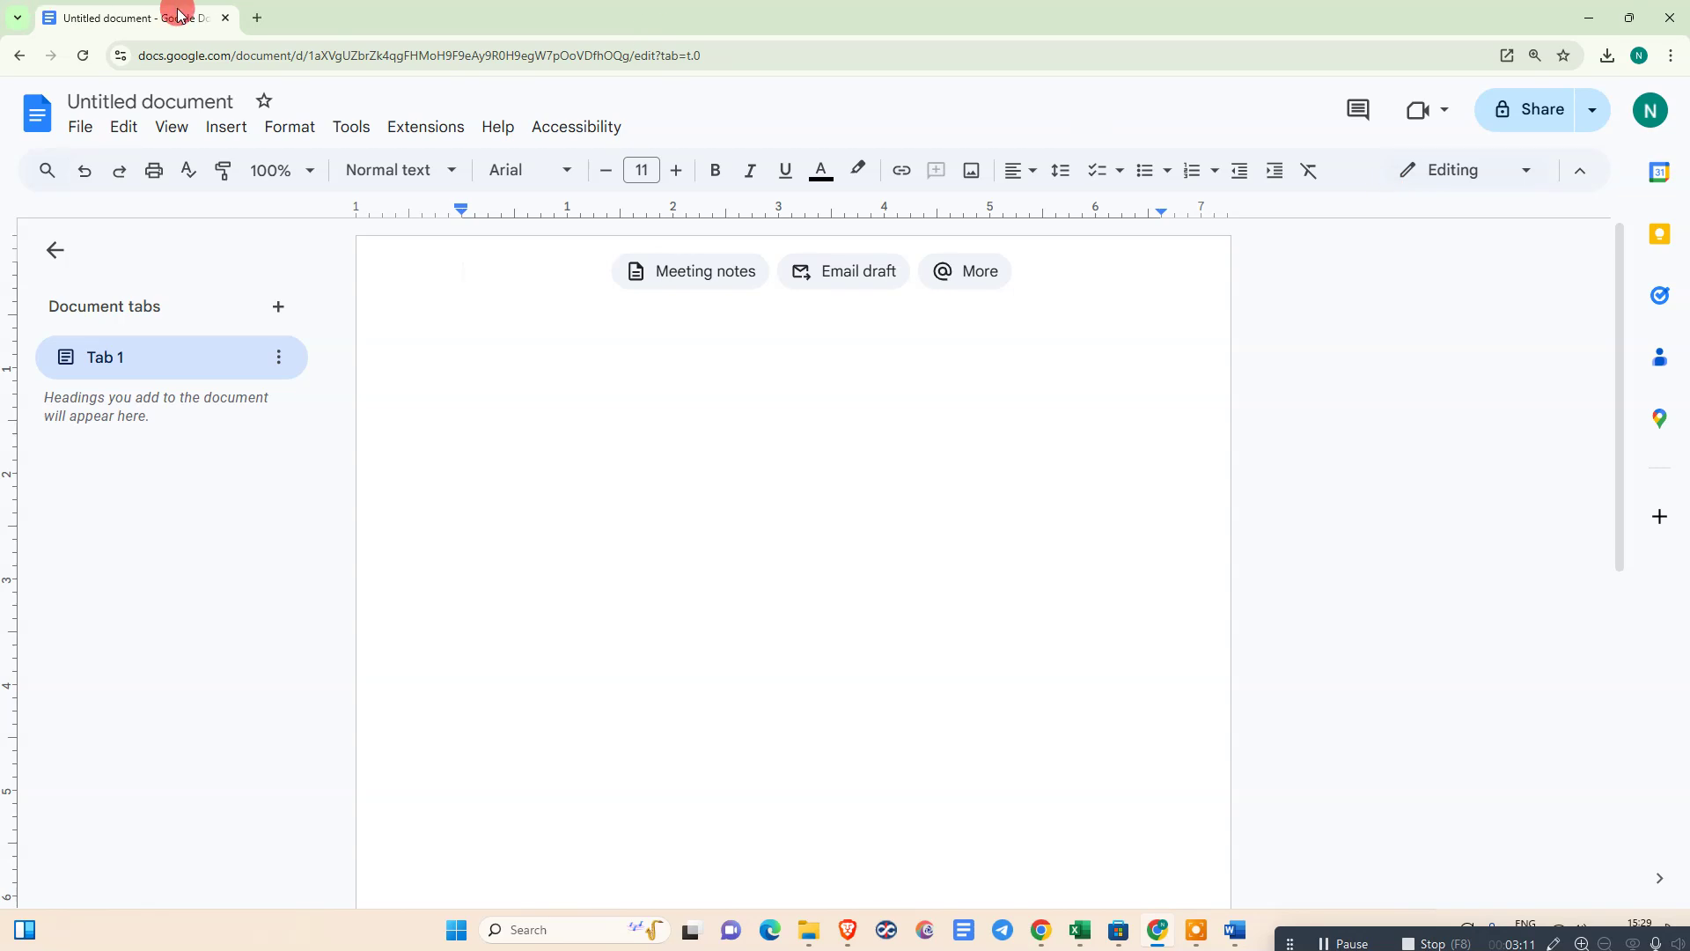
Open Google Drive in a new tab through the Google apps grid.
left_click(256, 18)
left_click(1614, 133)
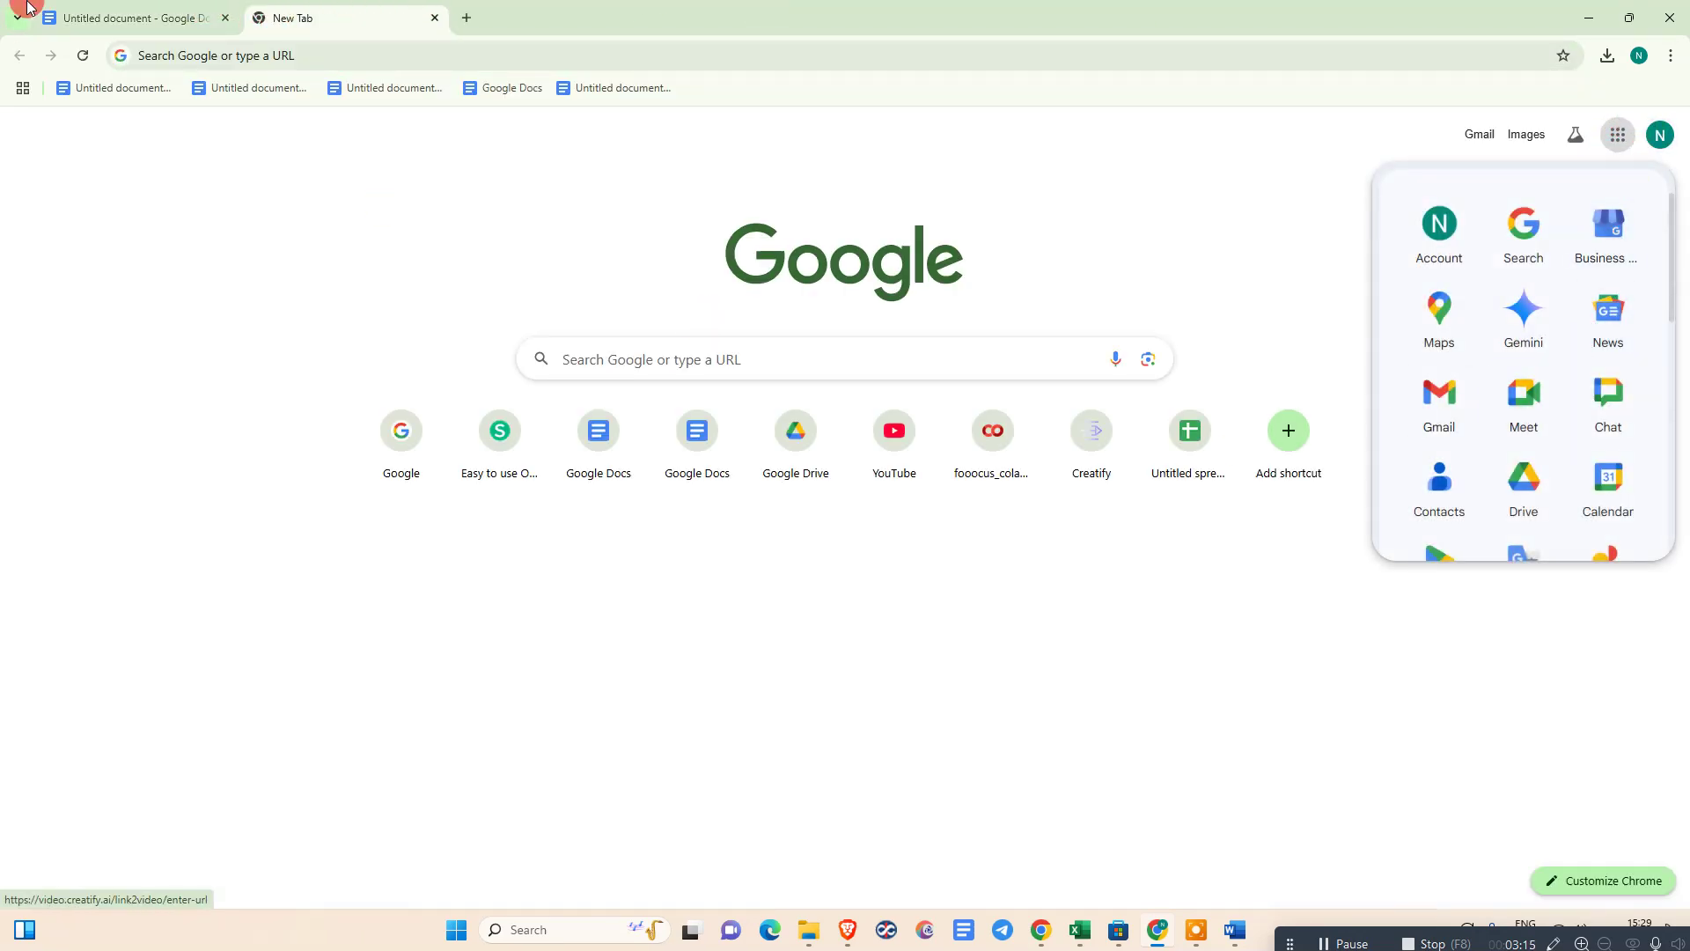
left_click(133, 17)
left_click(326, 17)
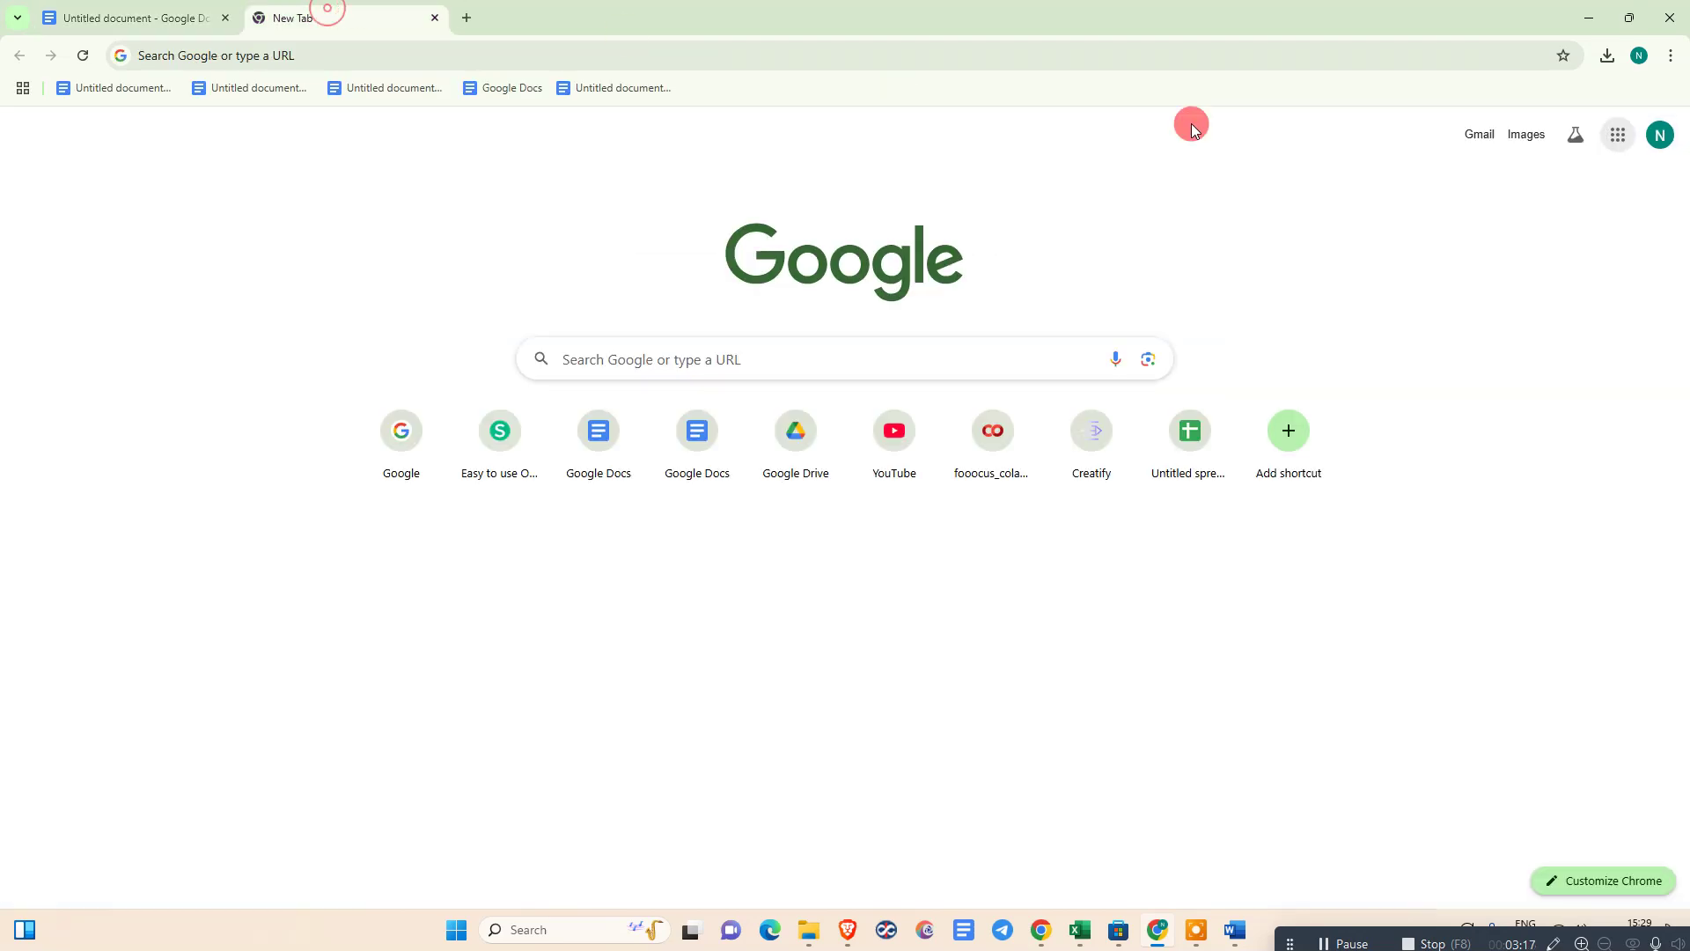
left_click(1618, 133)
left_click(1524, 482)
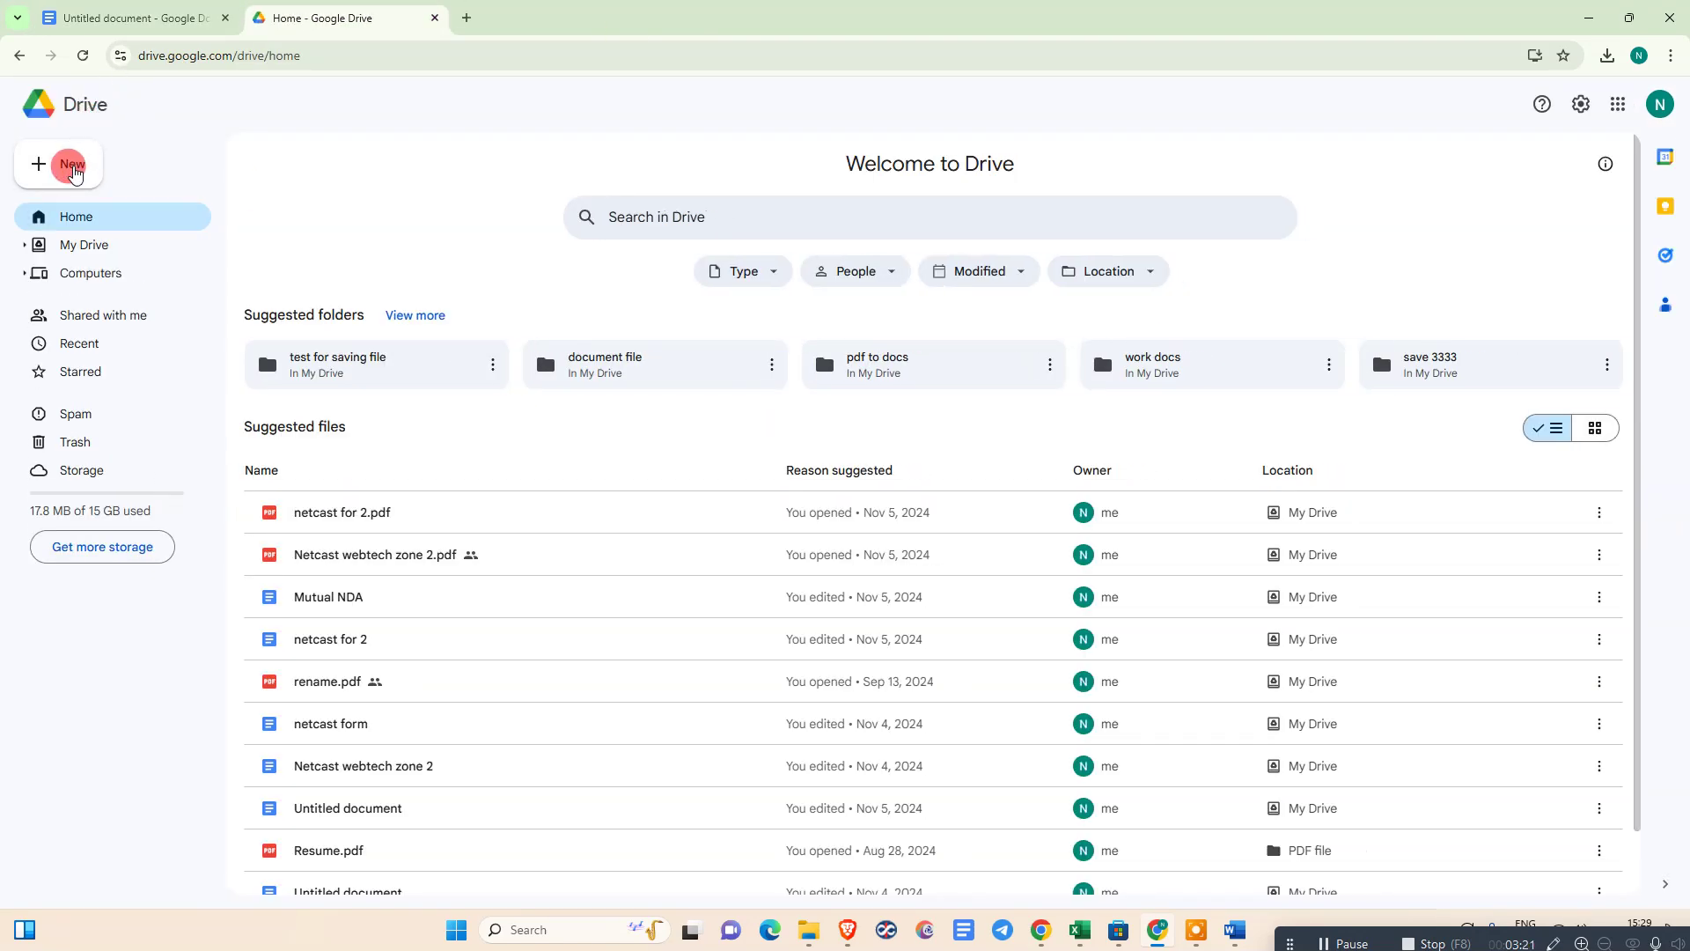
Upload the PDF 'asdfasd fsdf asdf' from Downloads to Drive and open it.
left_click(73, 163)
left_click(488, 159)
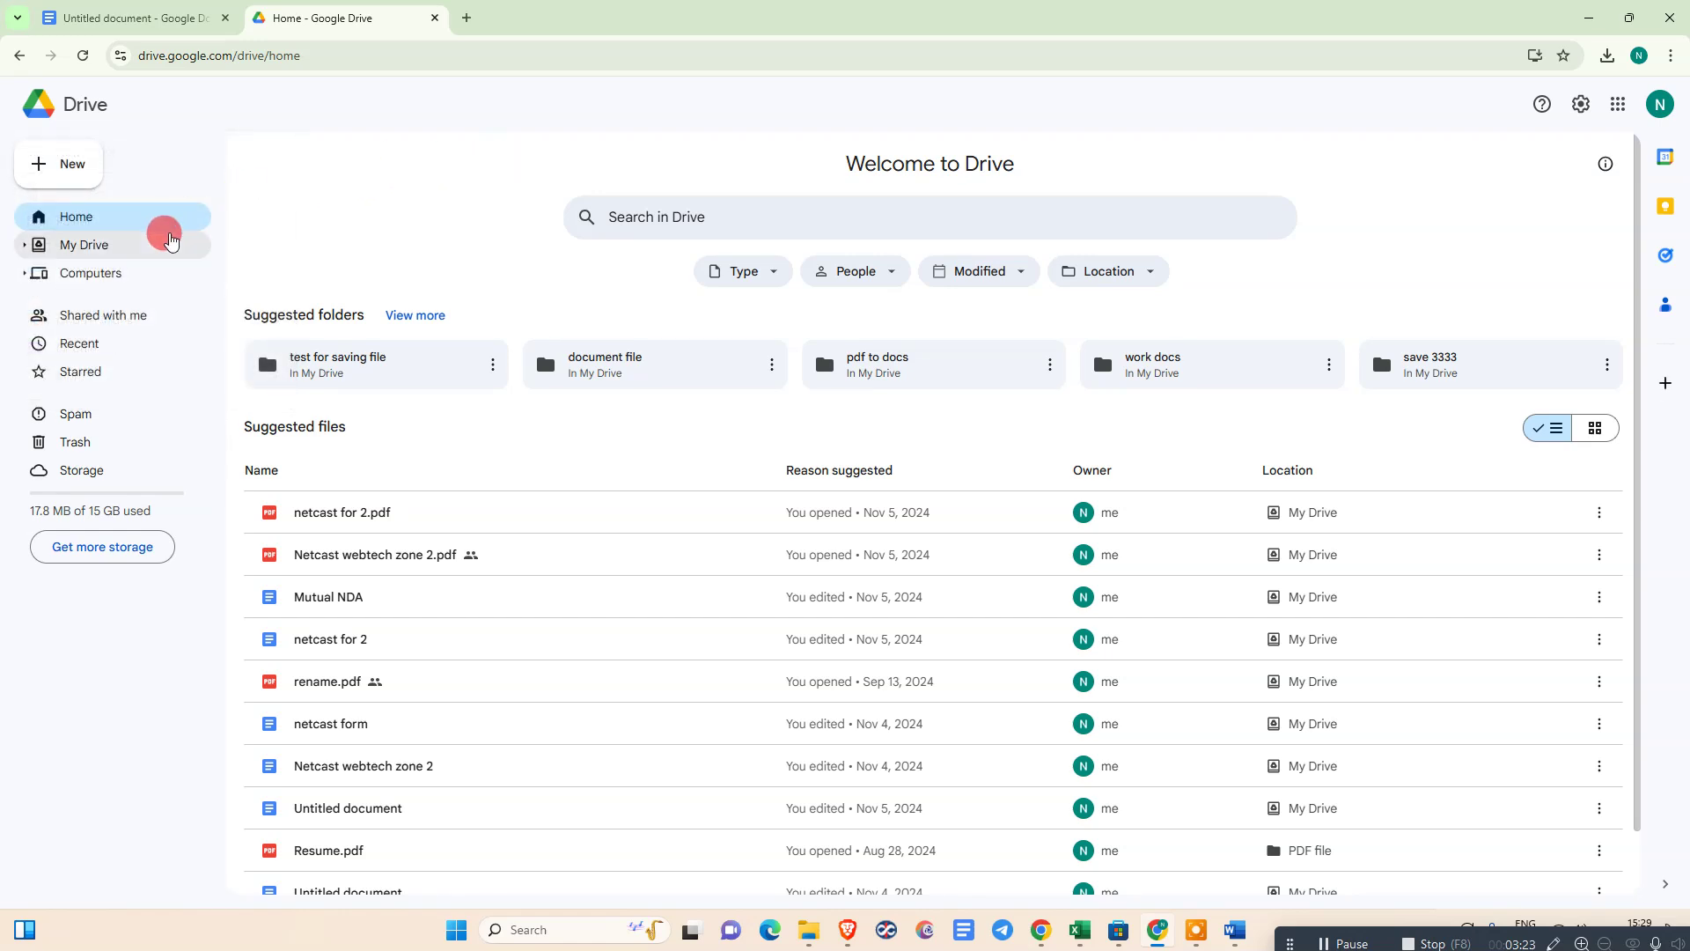
left_click(60, 164)
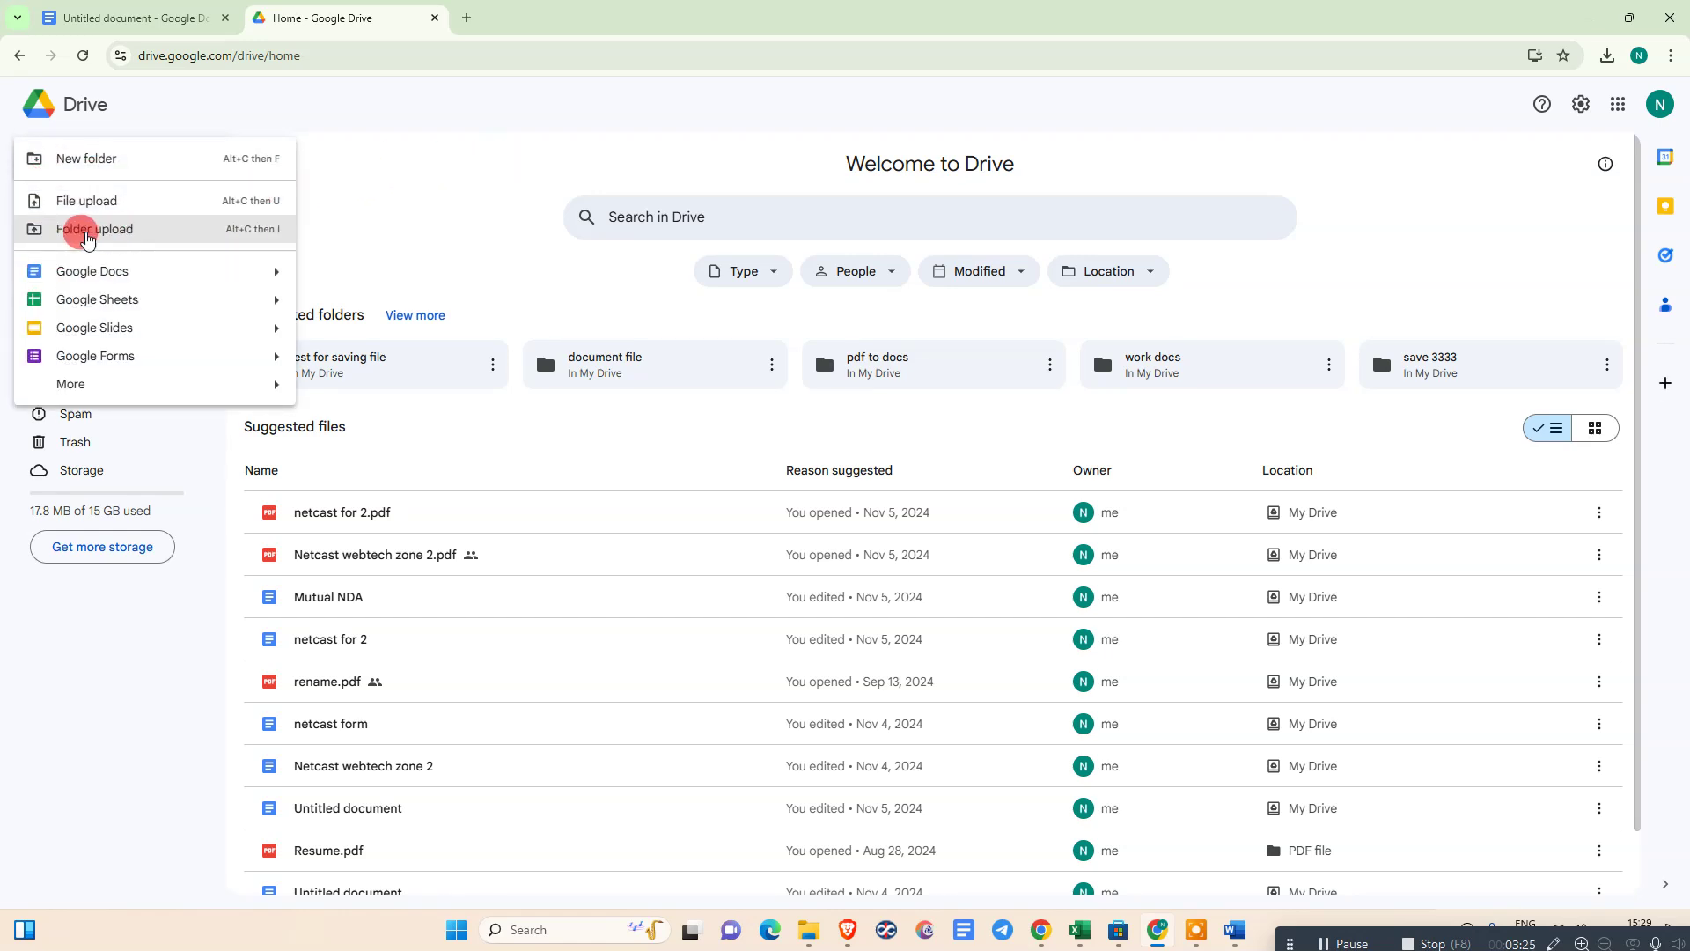
left_click(87, 201)
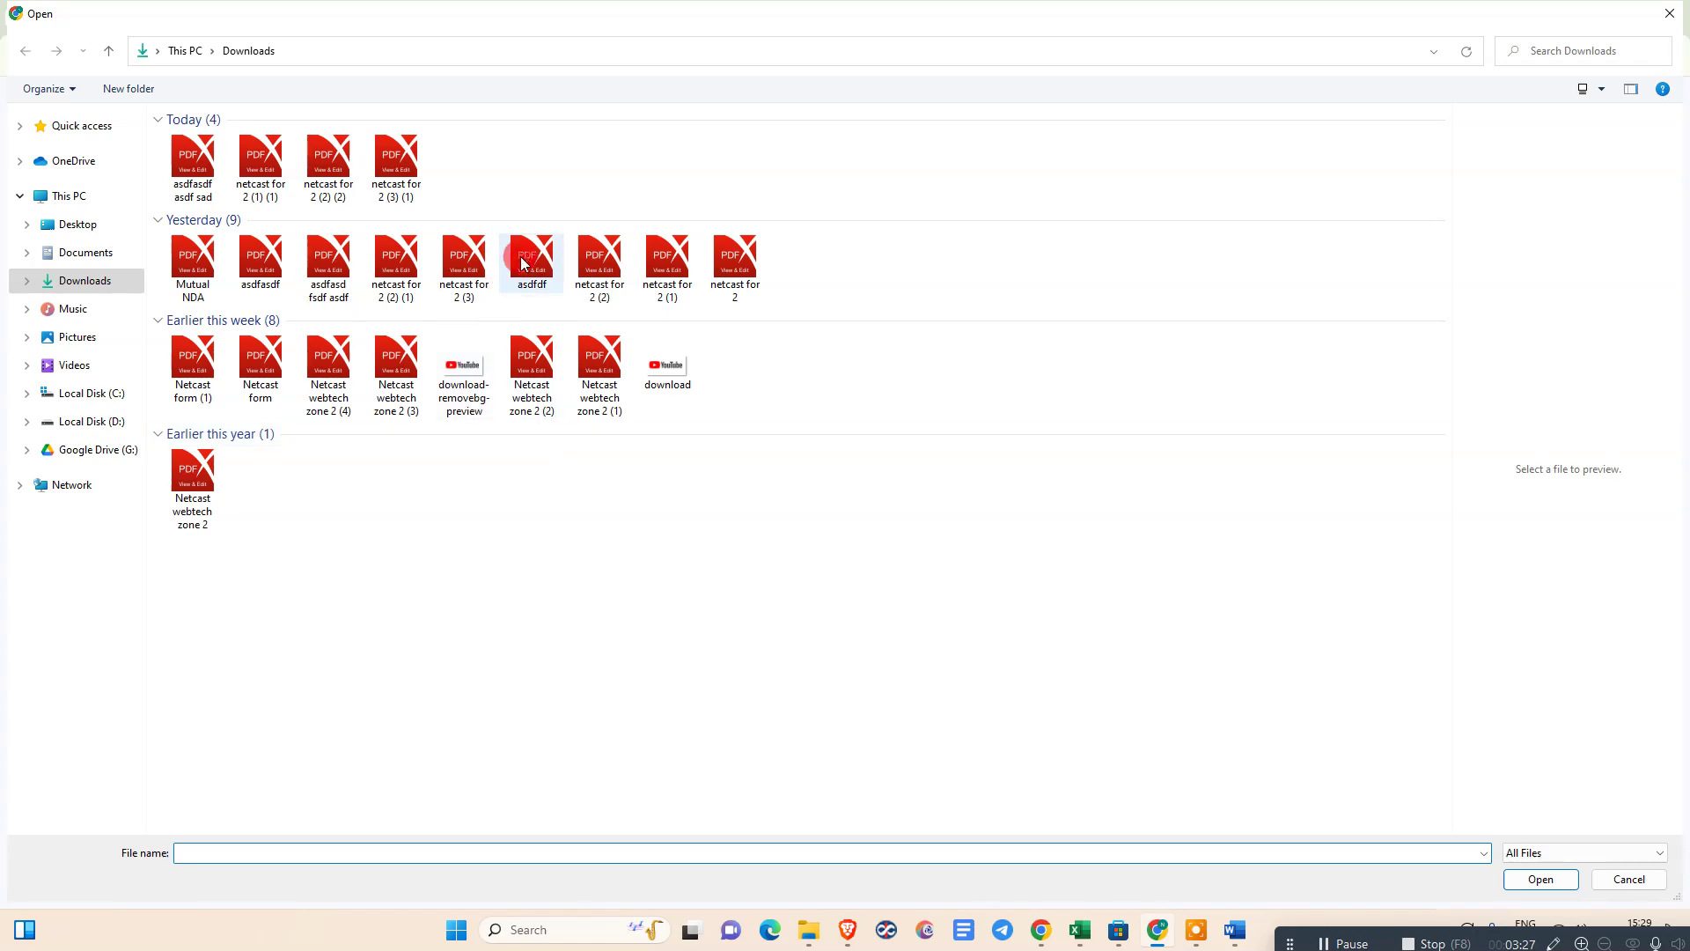
left_click(528, 265)
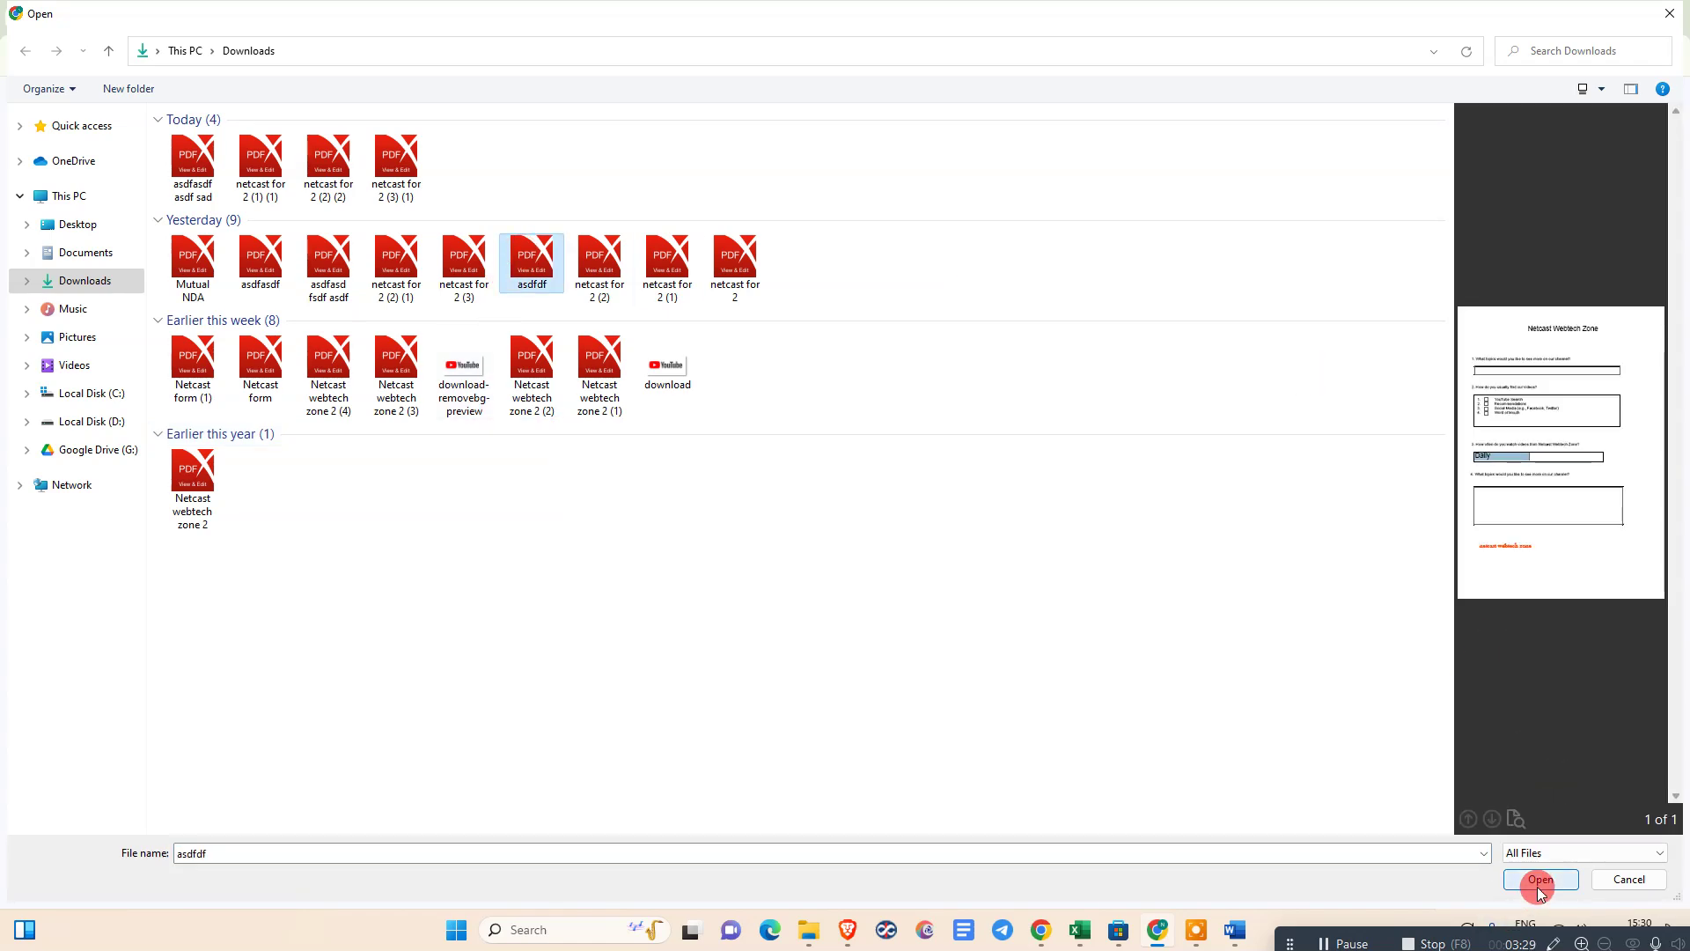
left_click(464, 267)
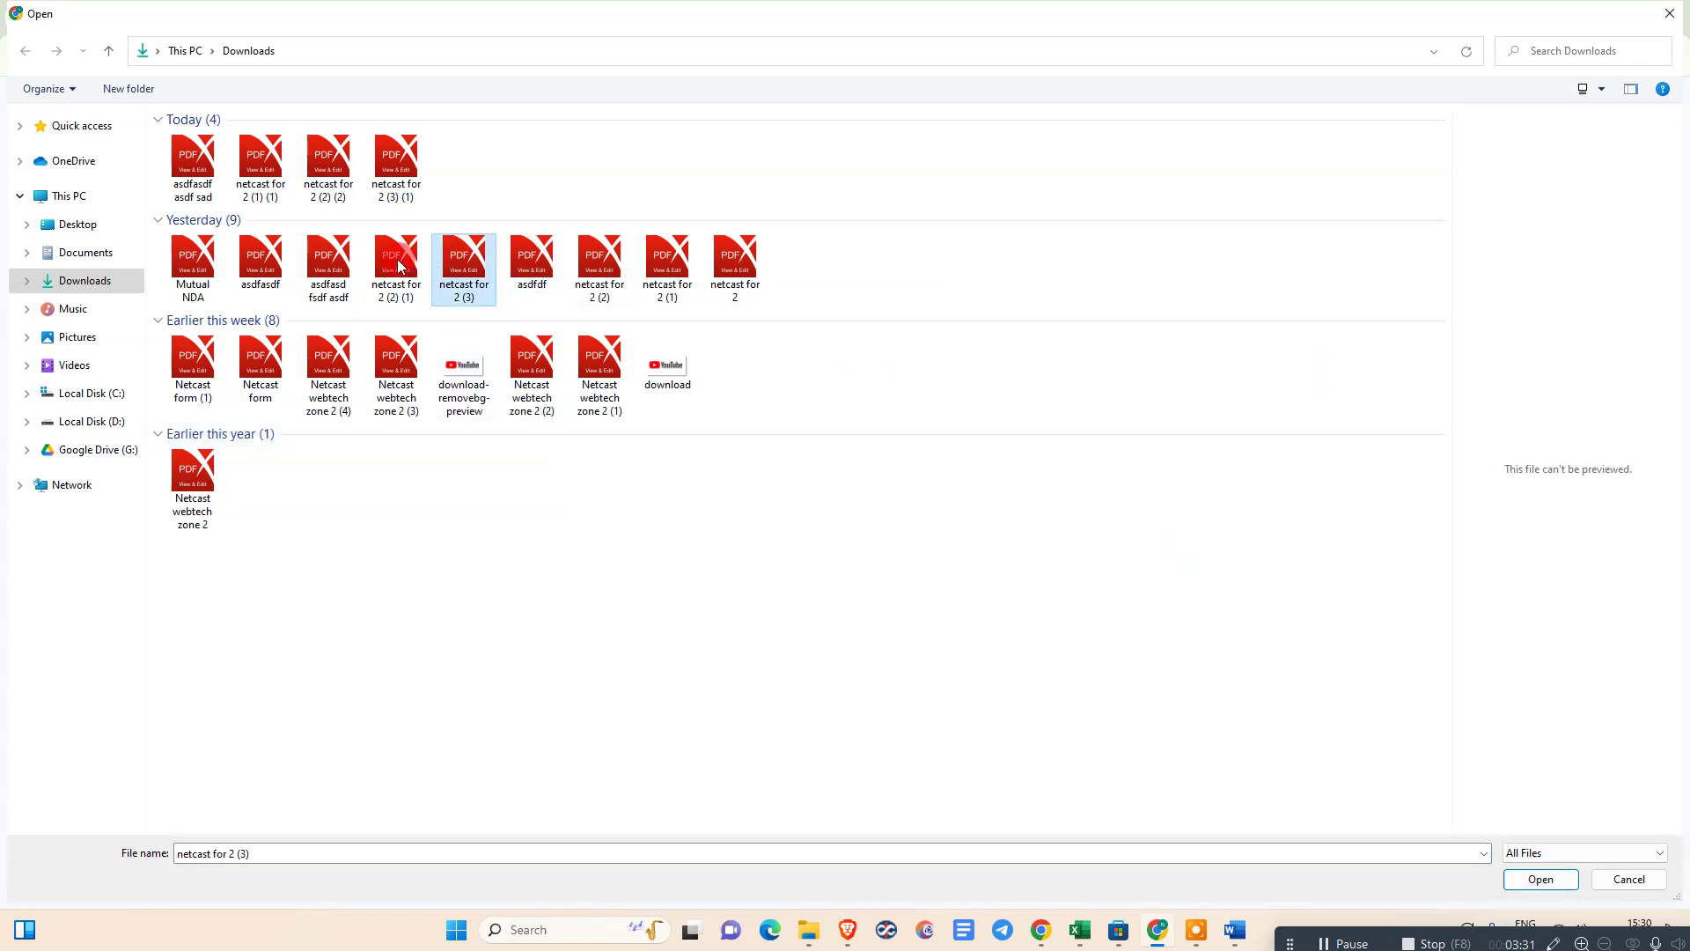
left_click(328, 267)
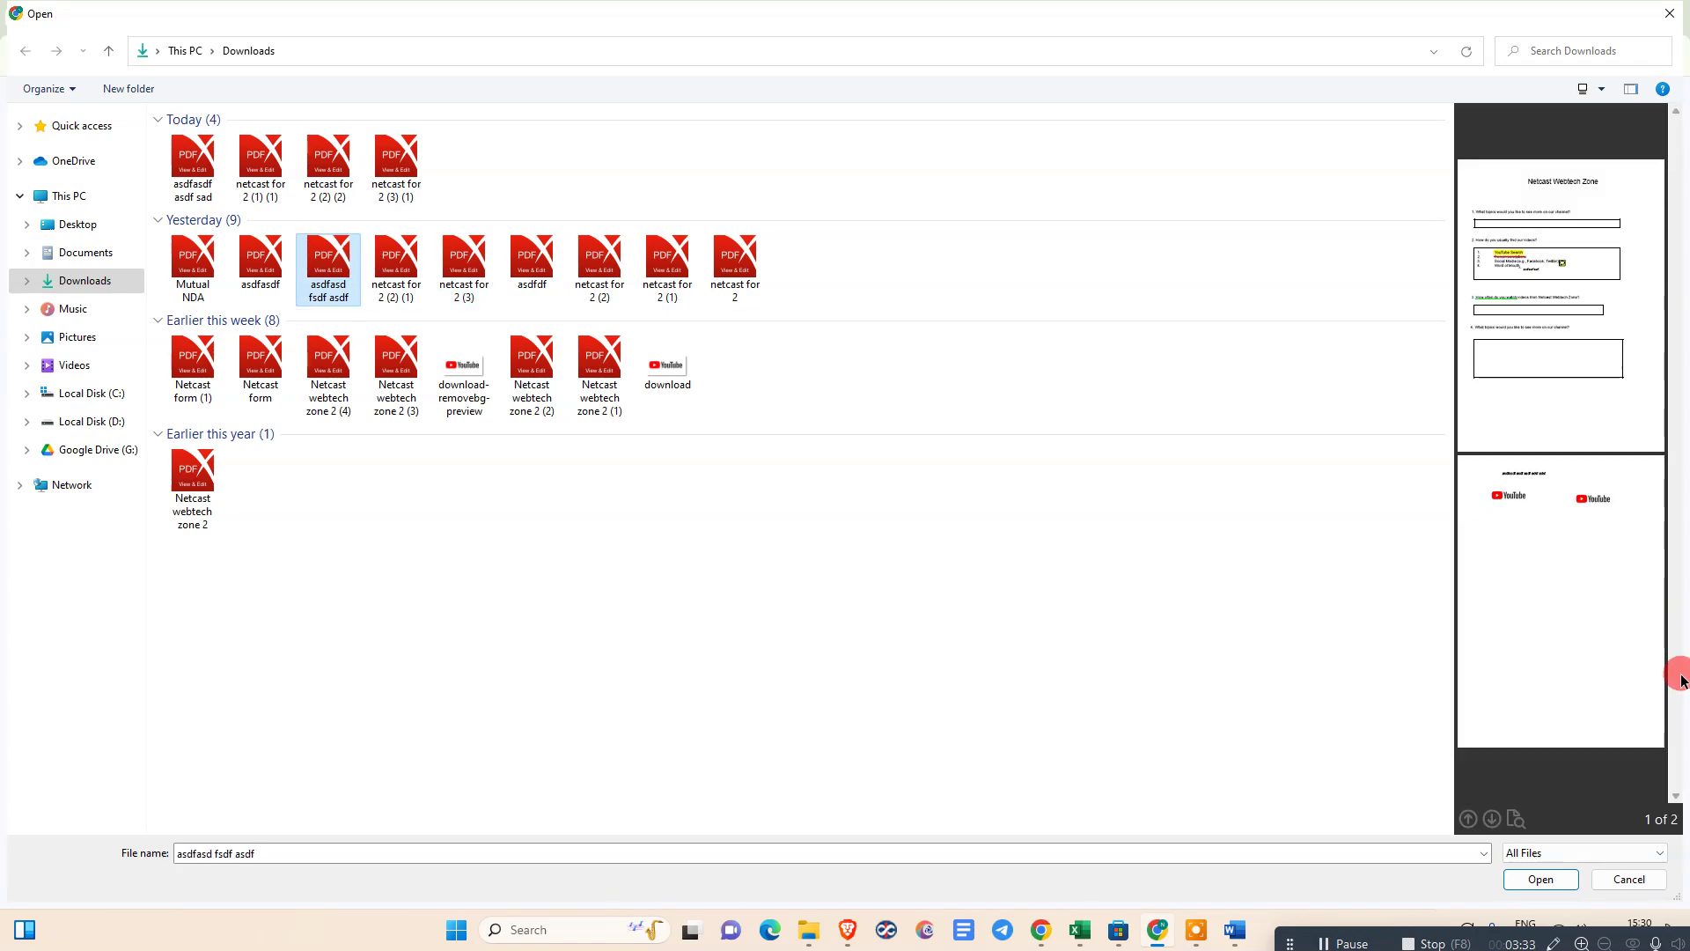
left_click(1539, 880)
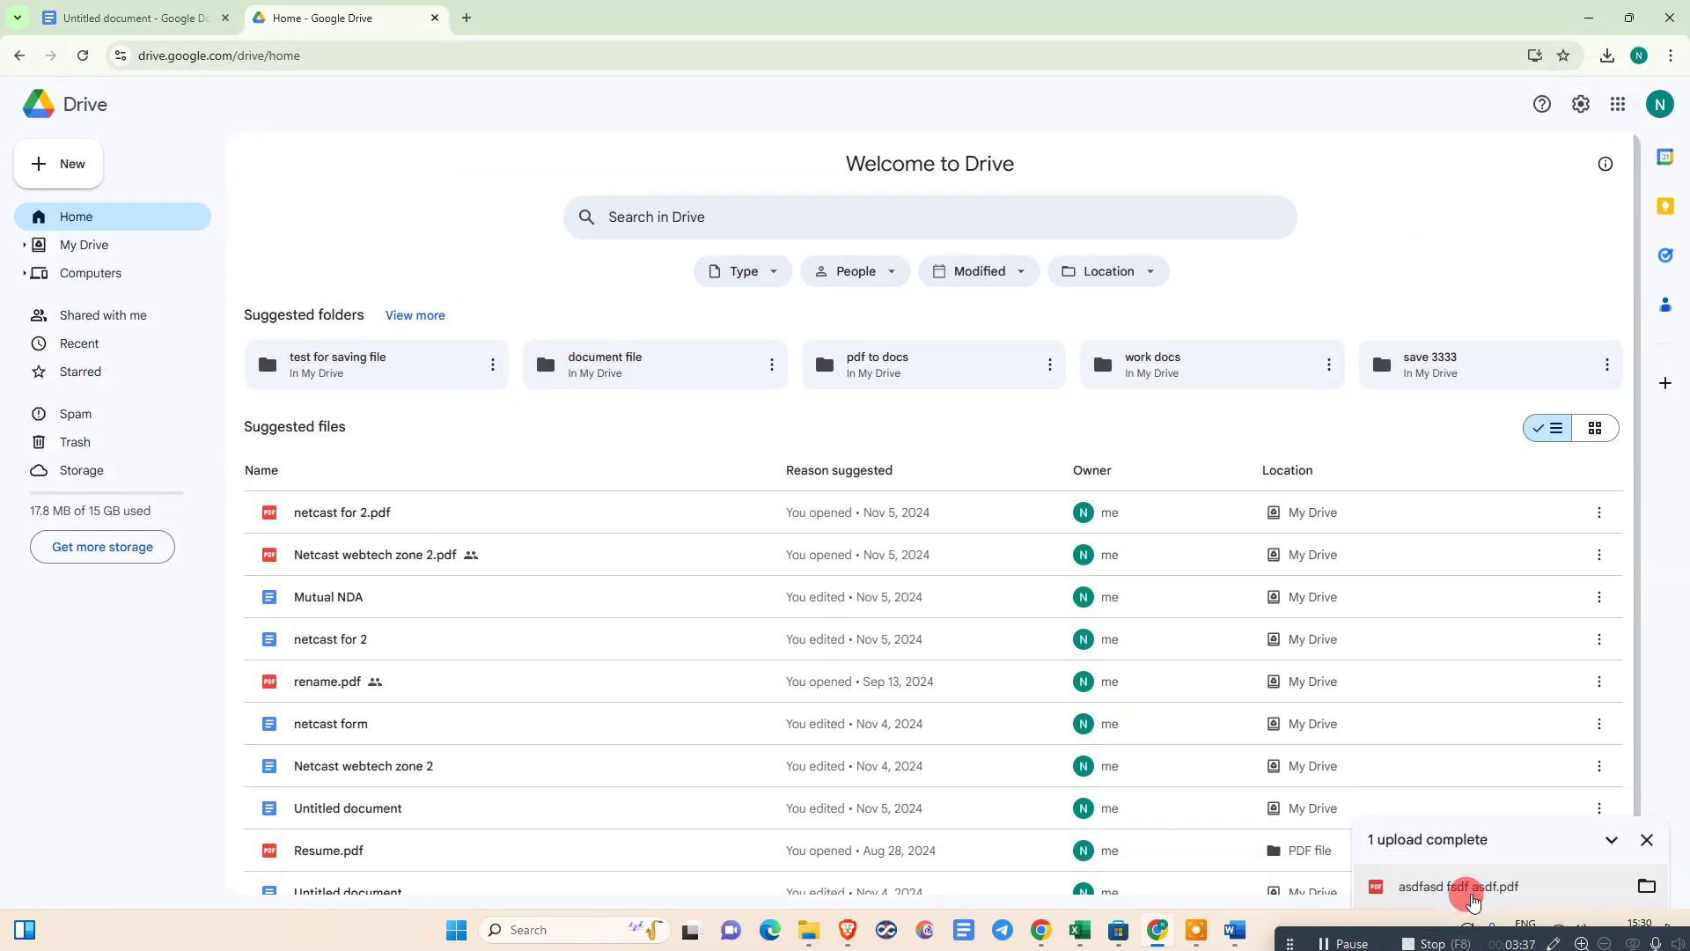
left_click(1458, 887)
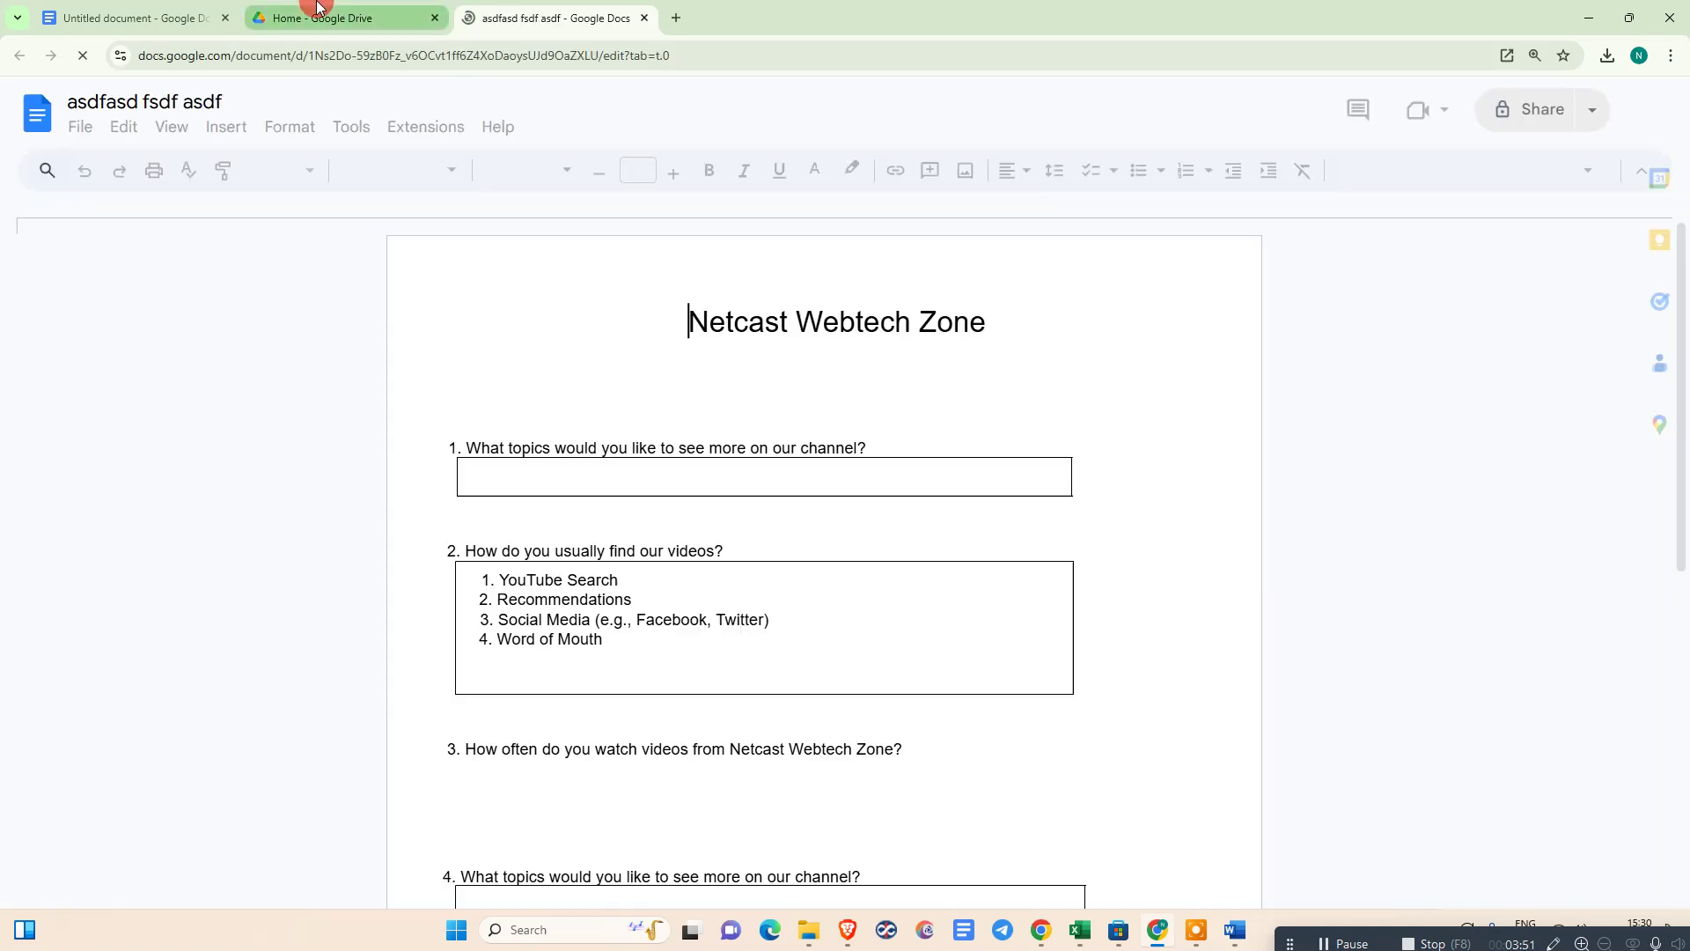
Add 'asdfasdf' after the YouTube Search option and on the bottom text line.
left_click(685, 514)
type("a")
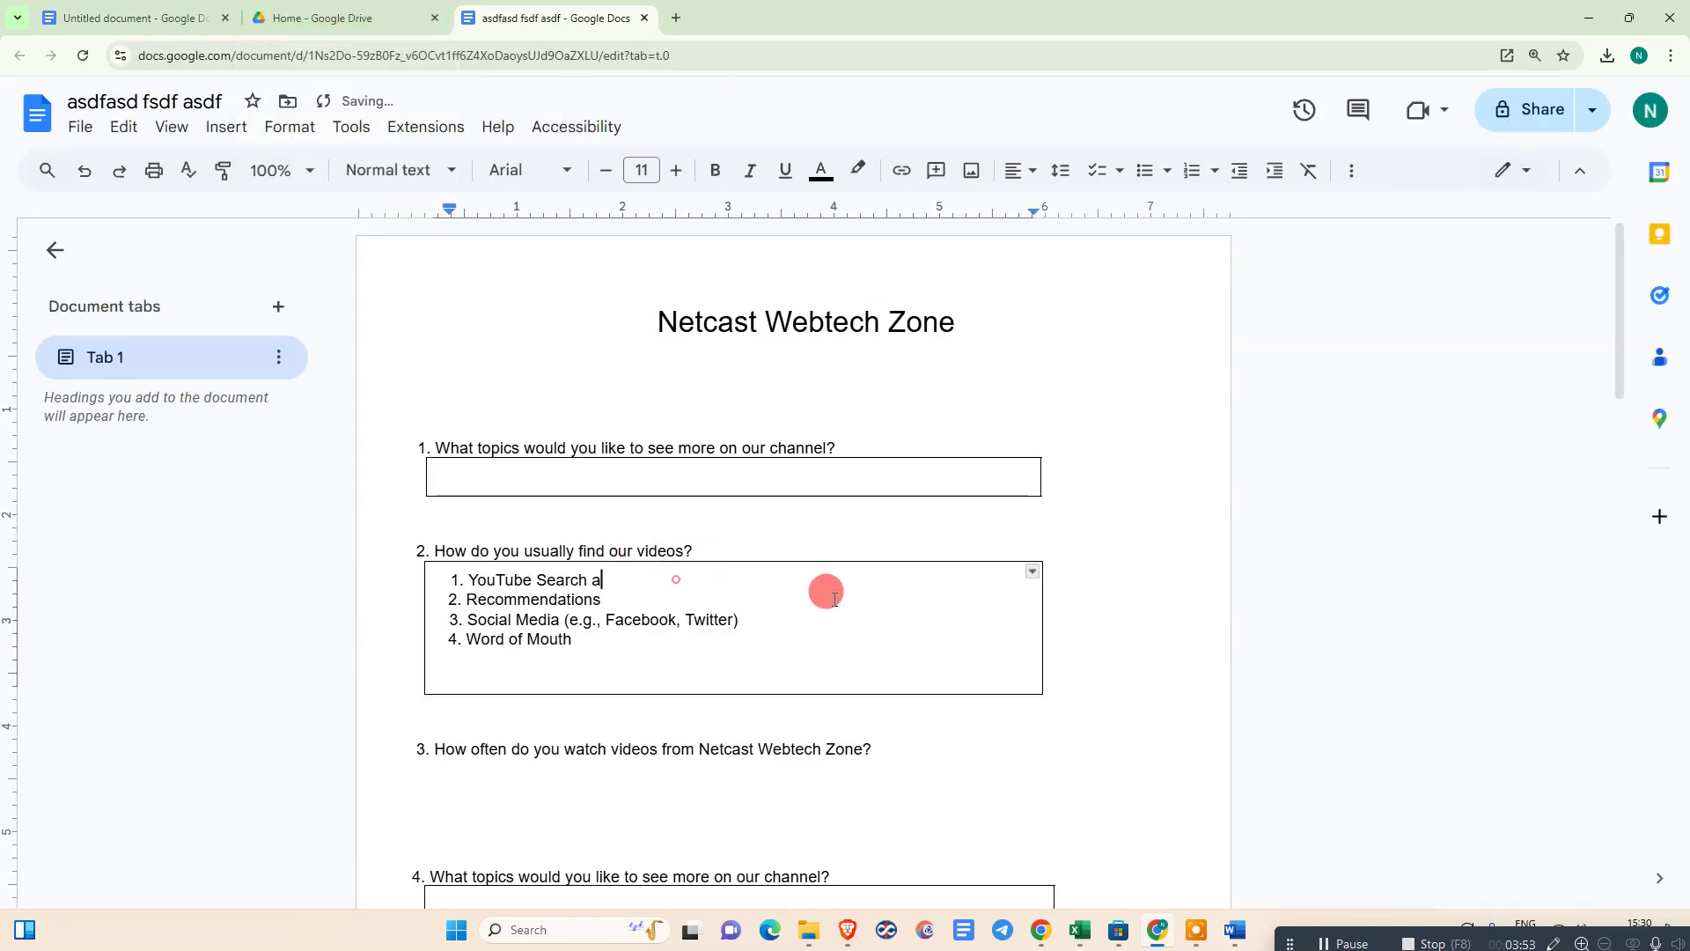
scroll(676, 576, "down", 5)
scroll(621, 580, "down", 5)
scroll(582, 450, "down", 3)
left_click(655, 396)
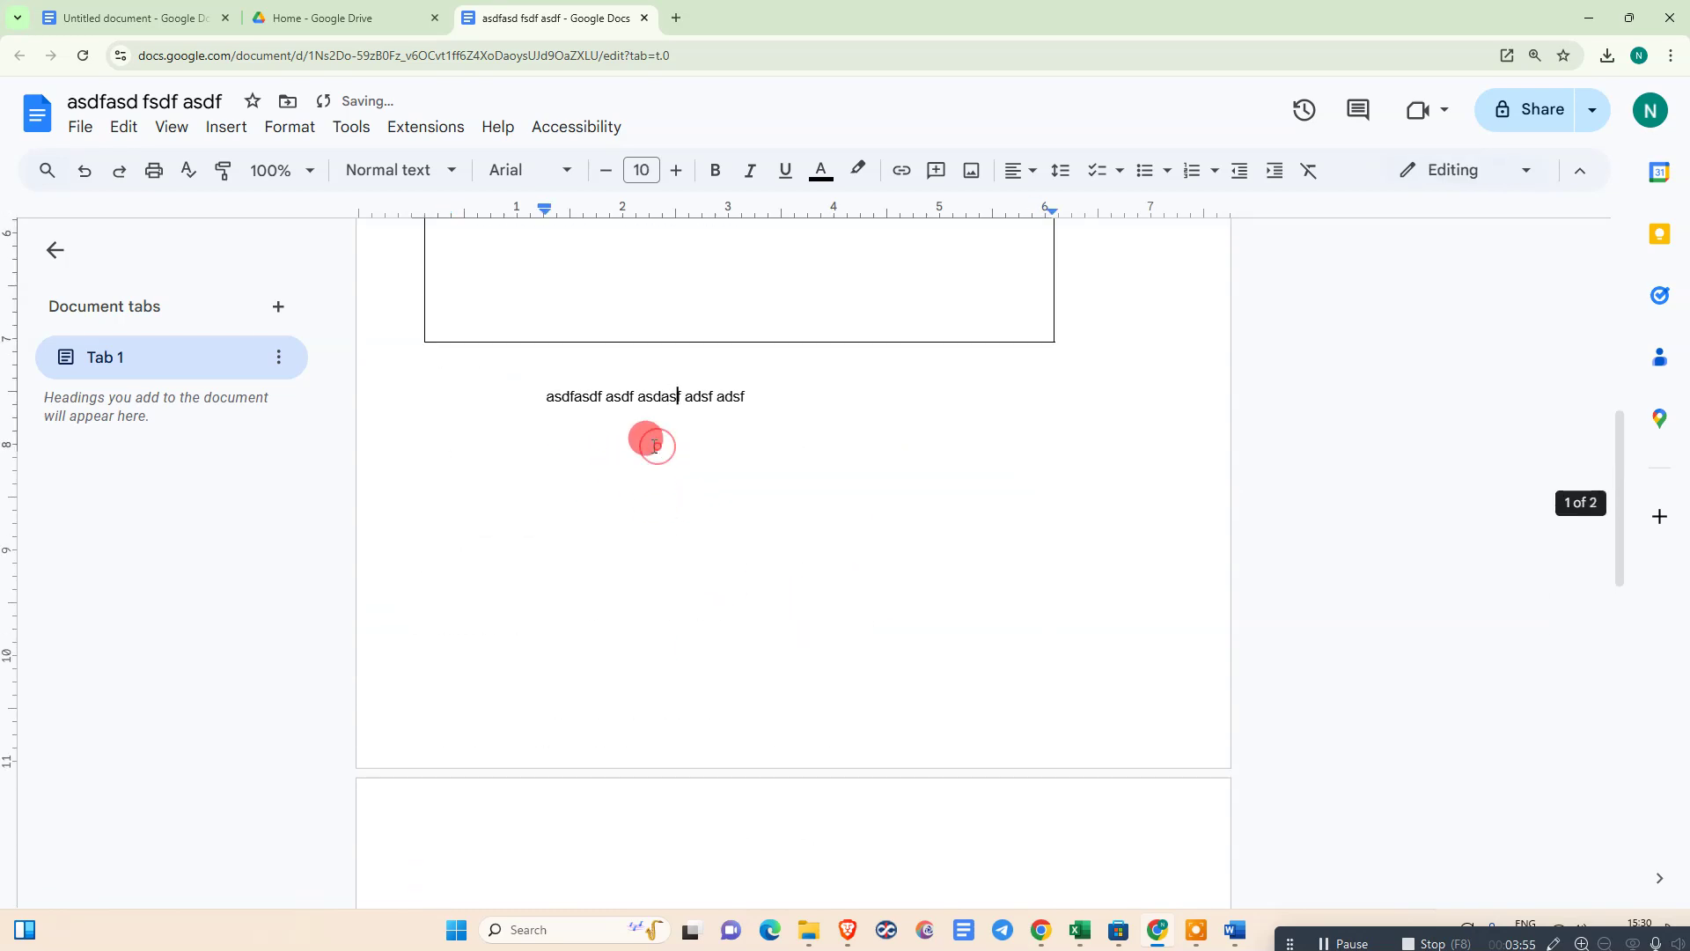
type("asdfasdf")
left_click(123, 127)
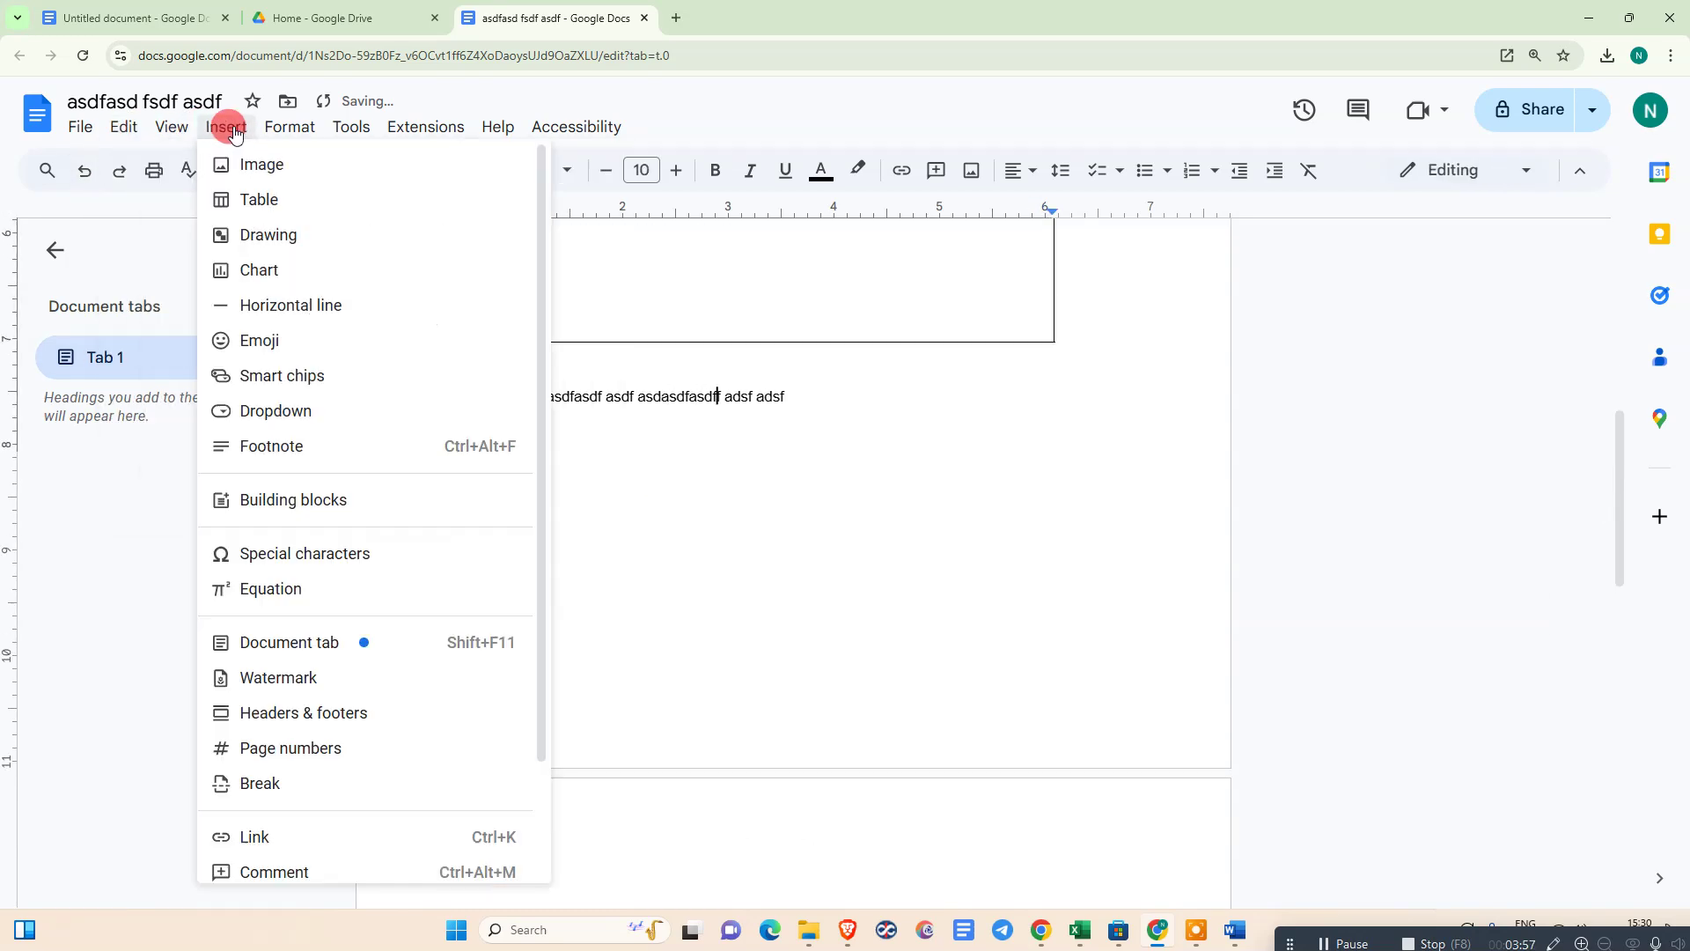
left_click_drag(1618, 495, 1617, 654)
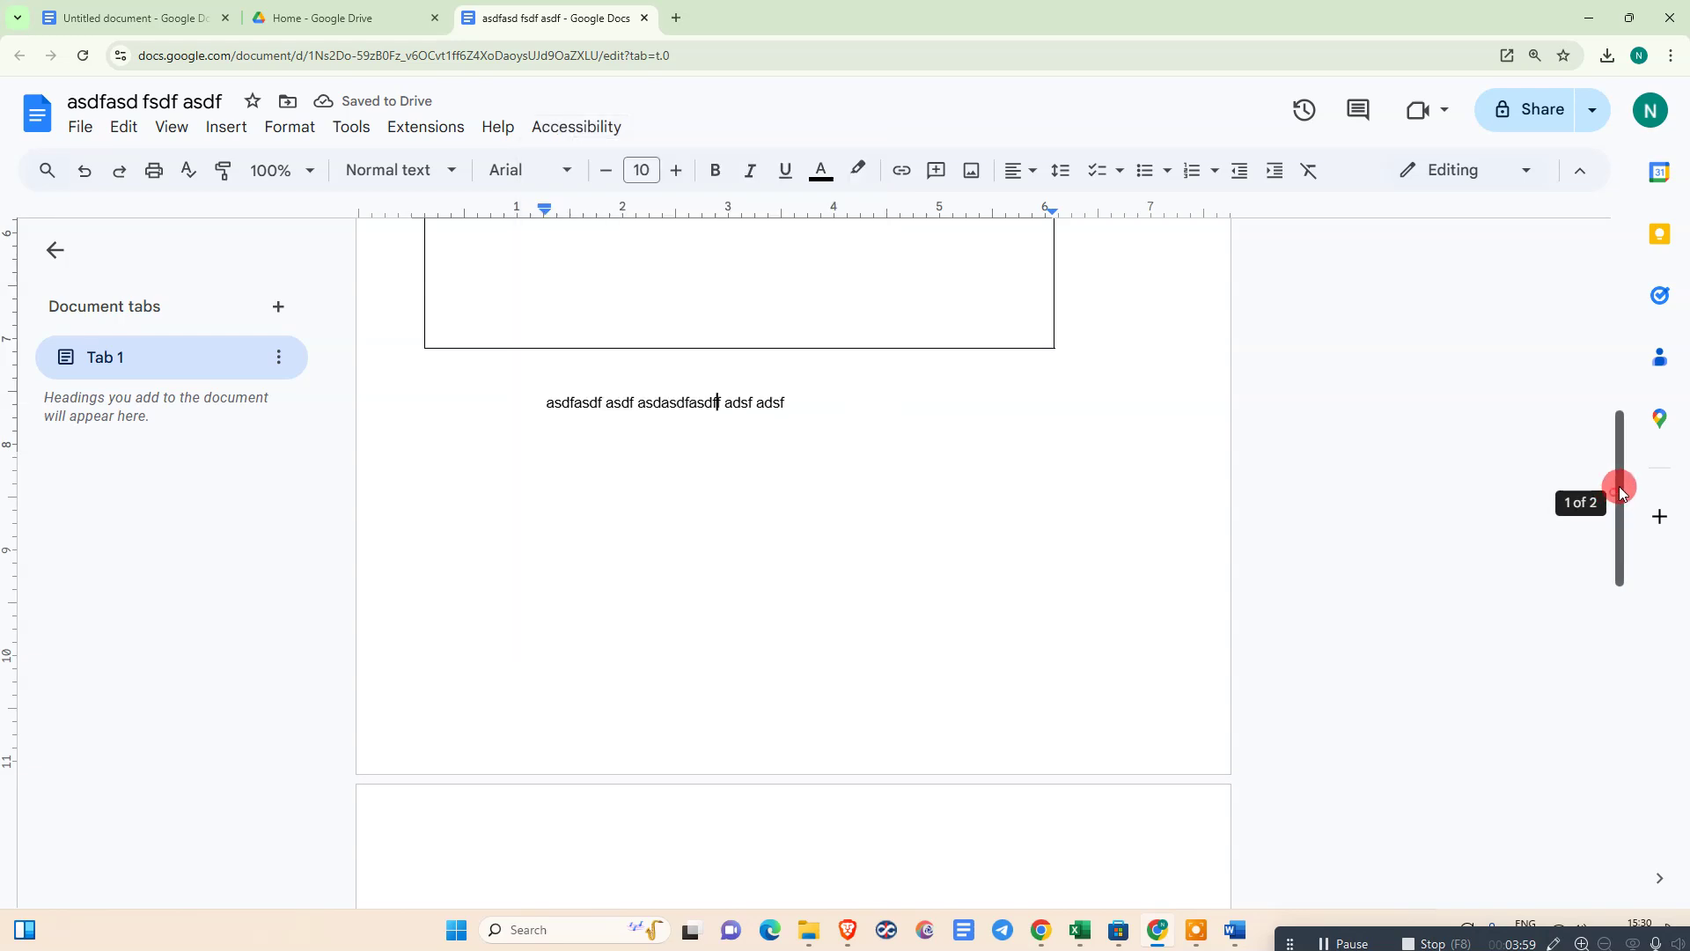
scroll(433, 431, "up", 10)
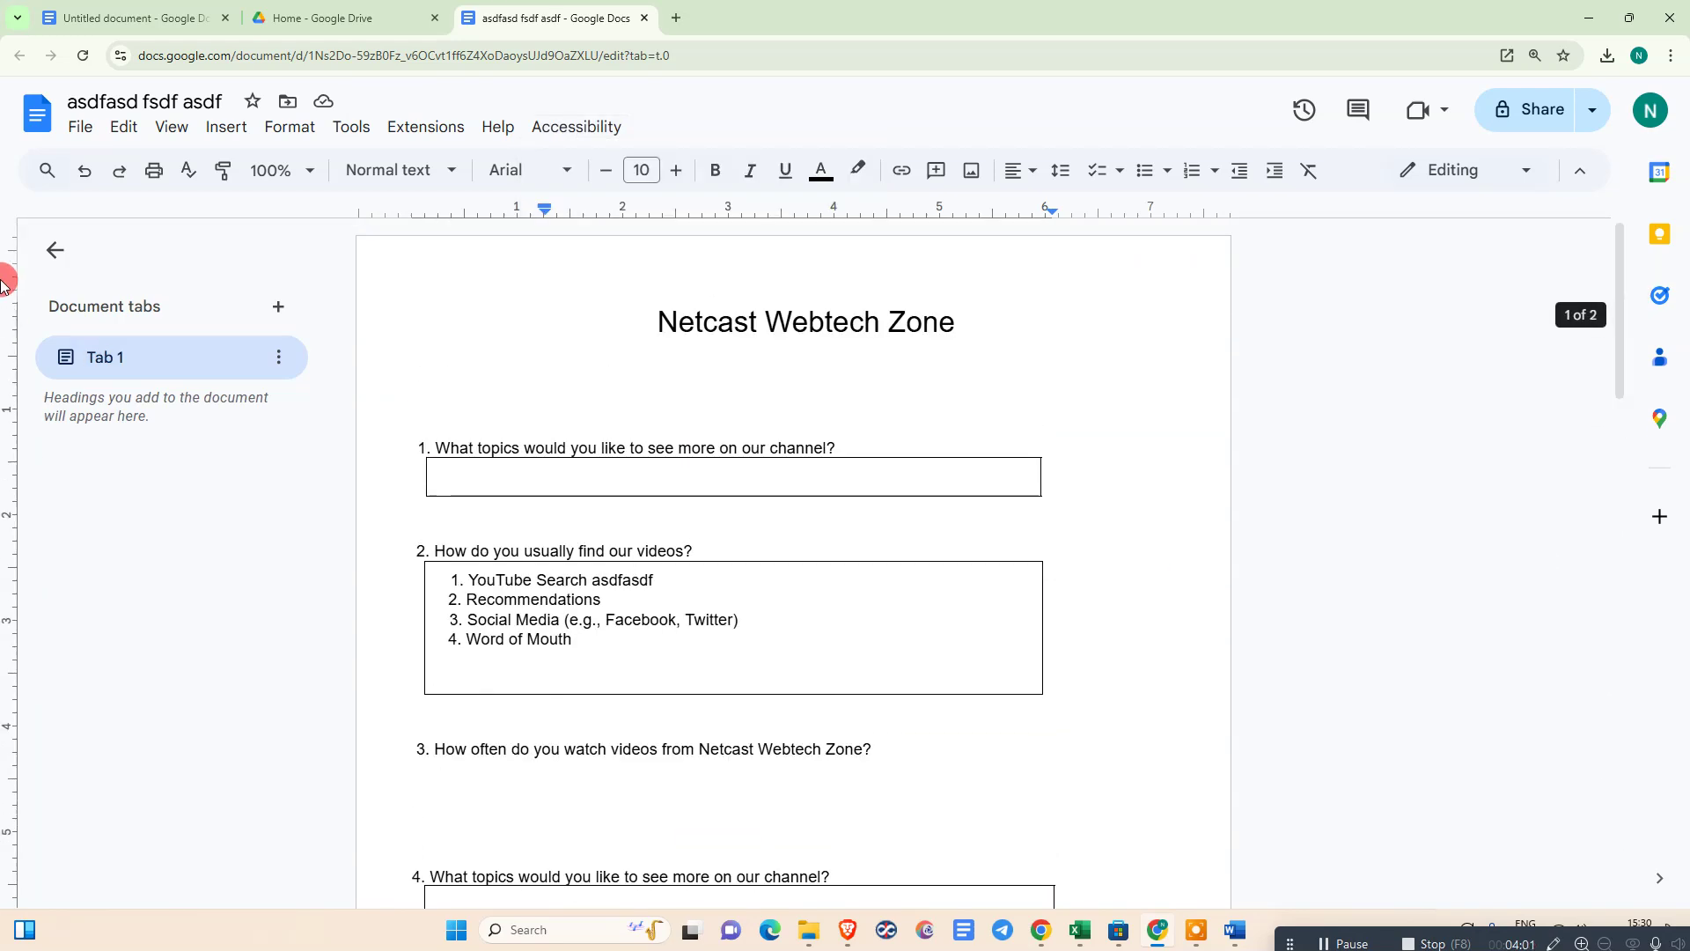
Download the survey as the PDF "asdfasd fsdf asdf (1)", review it, then close everything to show the desktop.
left_click(81, 128)
mouse_move(139, 358)
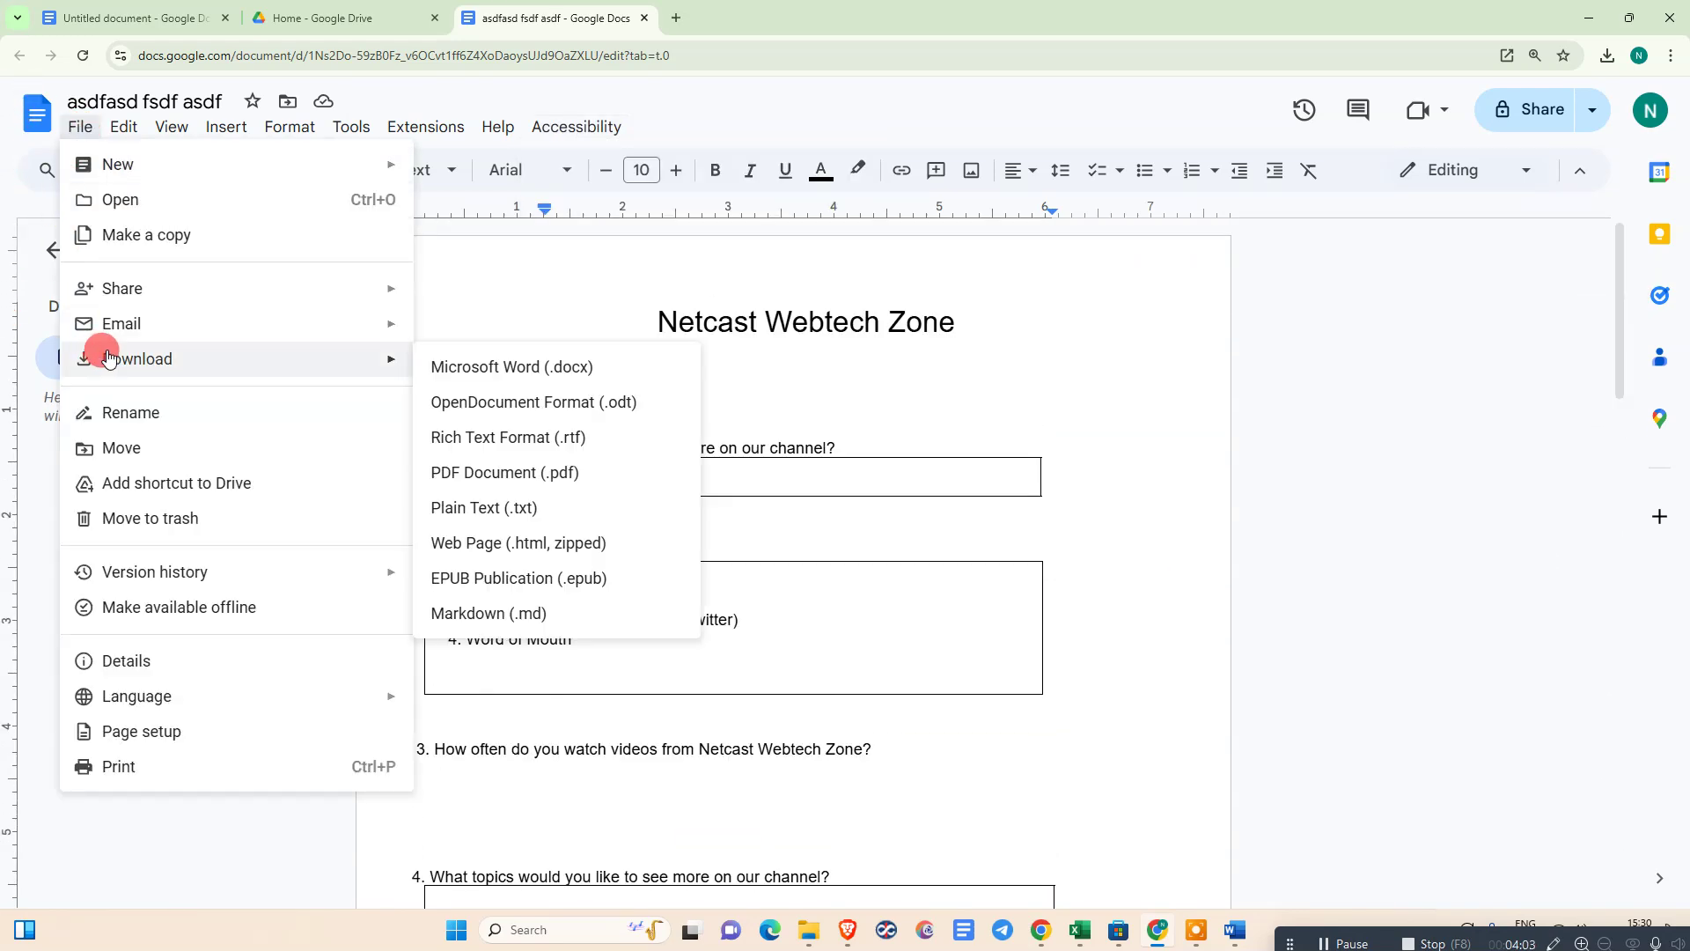
left_click(559, 475)
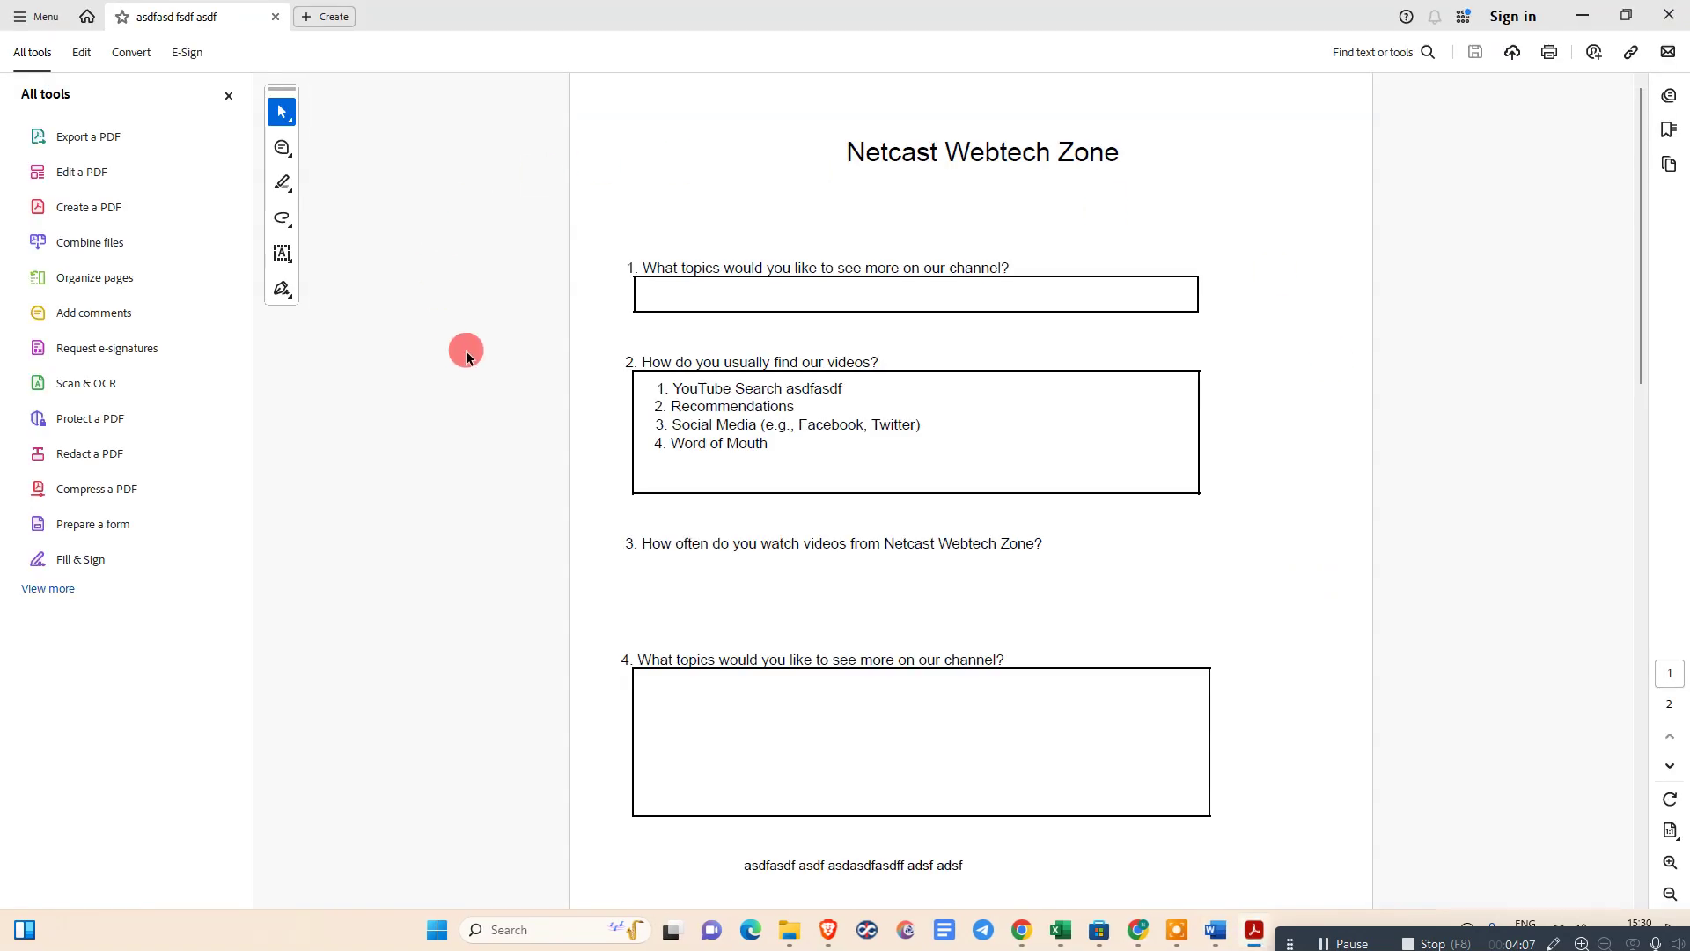
scroll(1196, 412, "down", 5)
scroll(1238, 410, "down", 5)
scroll(1232, 410, "up", 10)
left_click(1668, 15)
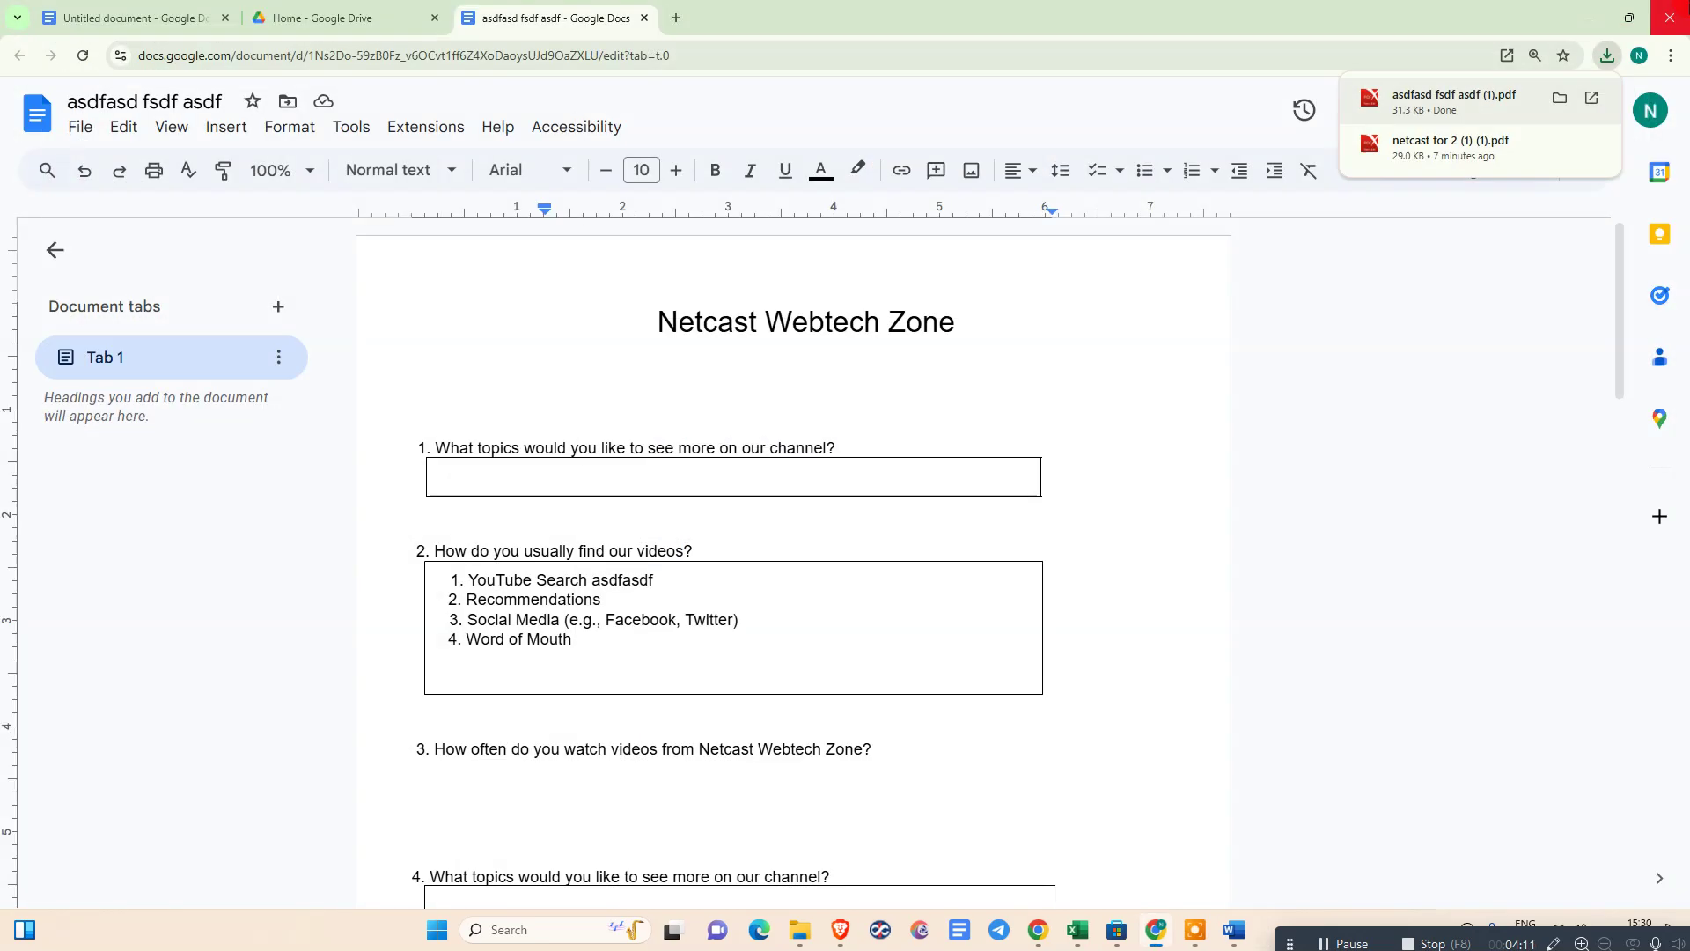
key("super+d")
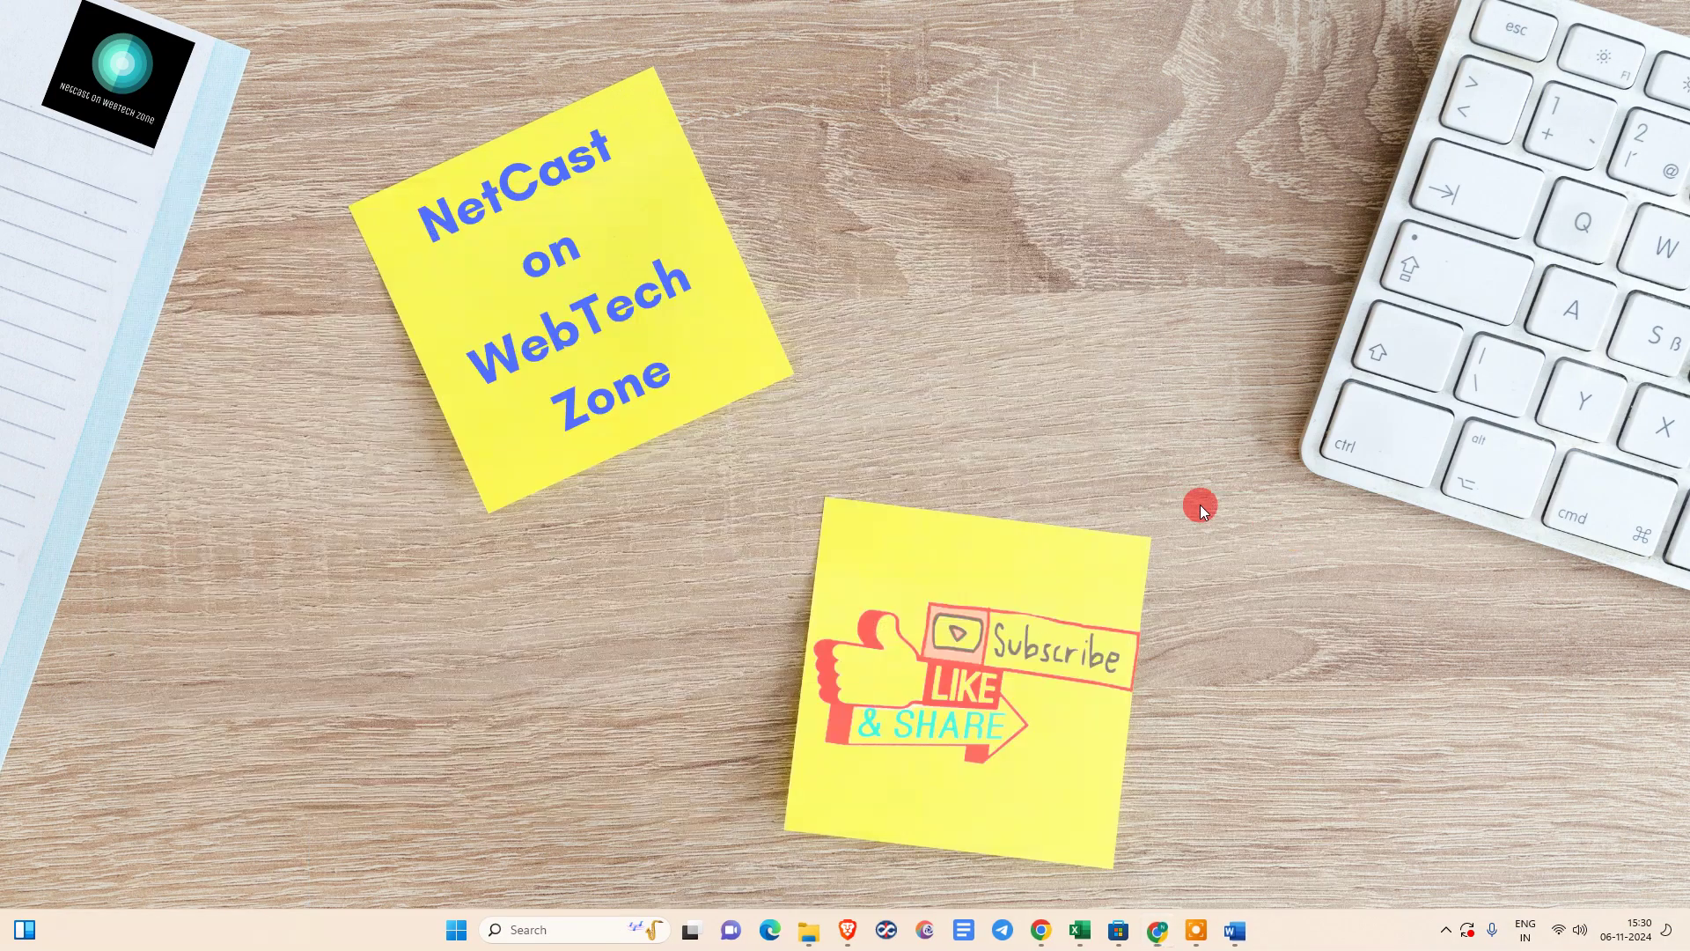